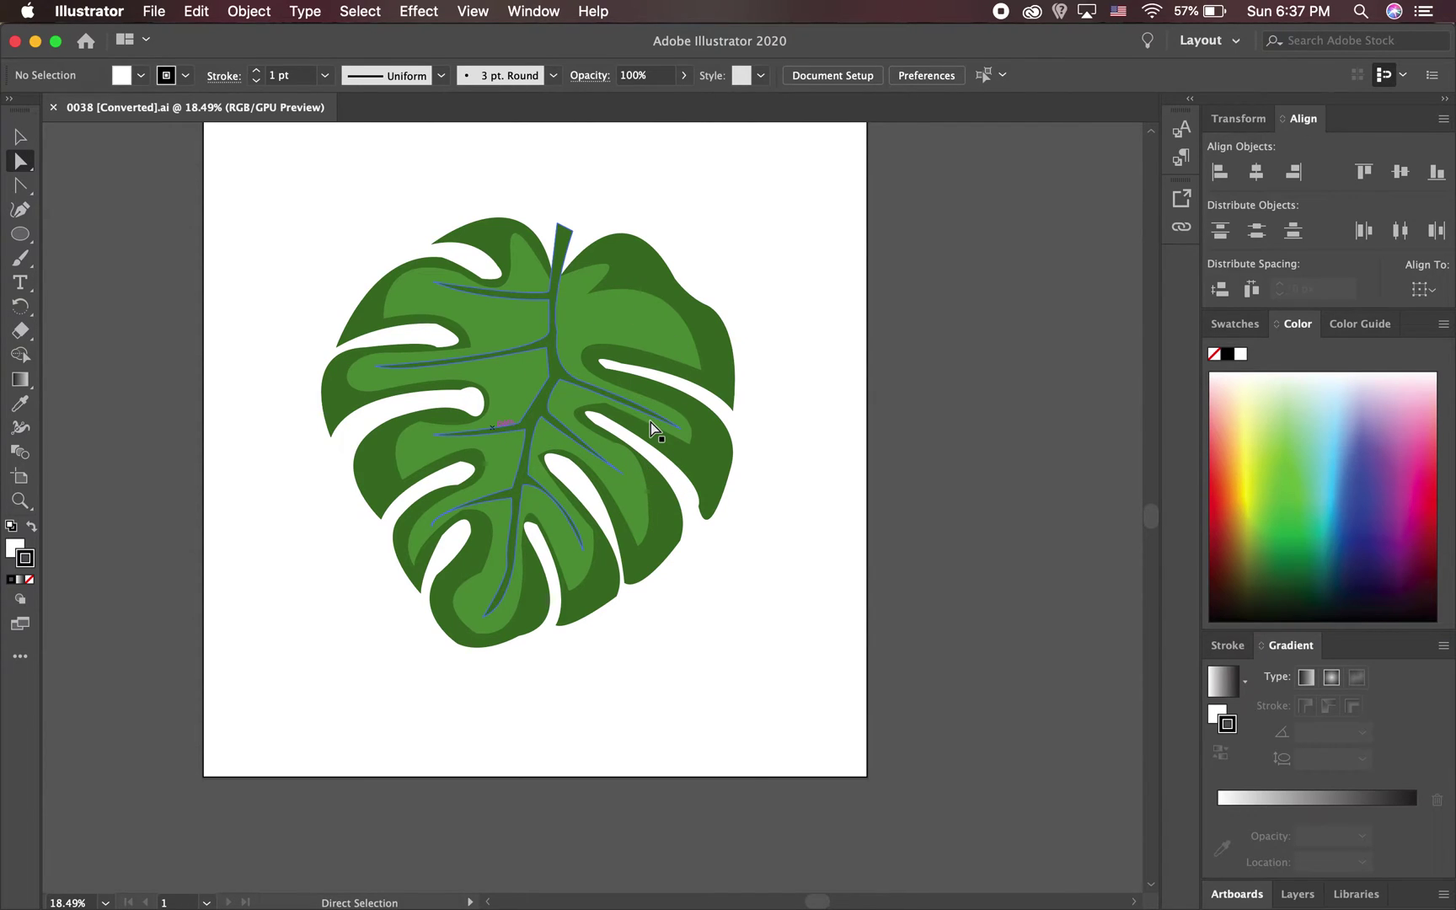
Delete the light-green inner highlight shape from the monstera leaf
click(641, 286)
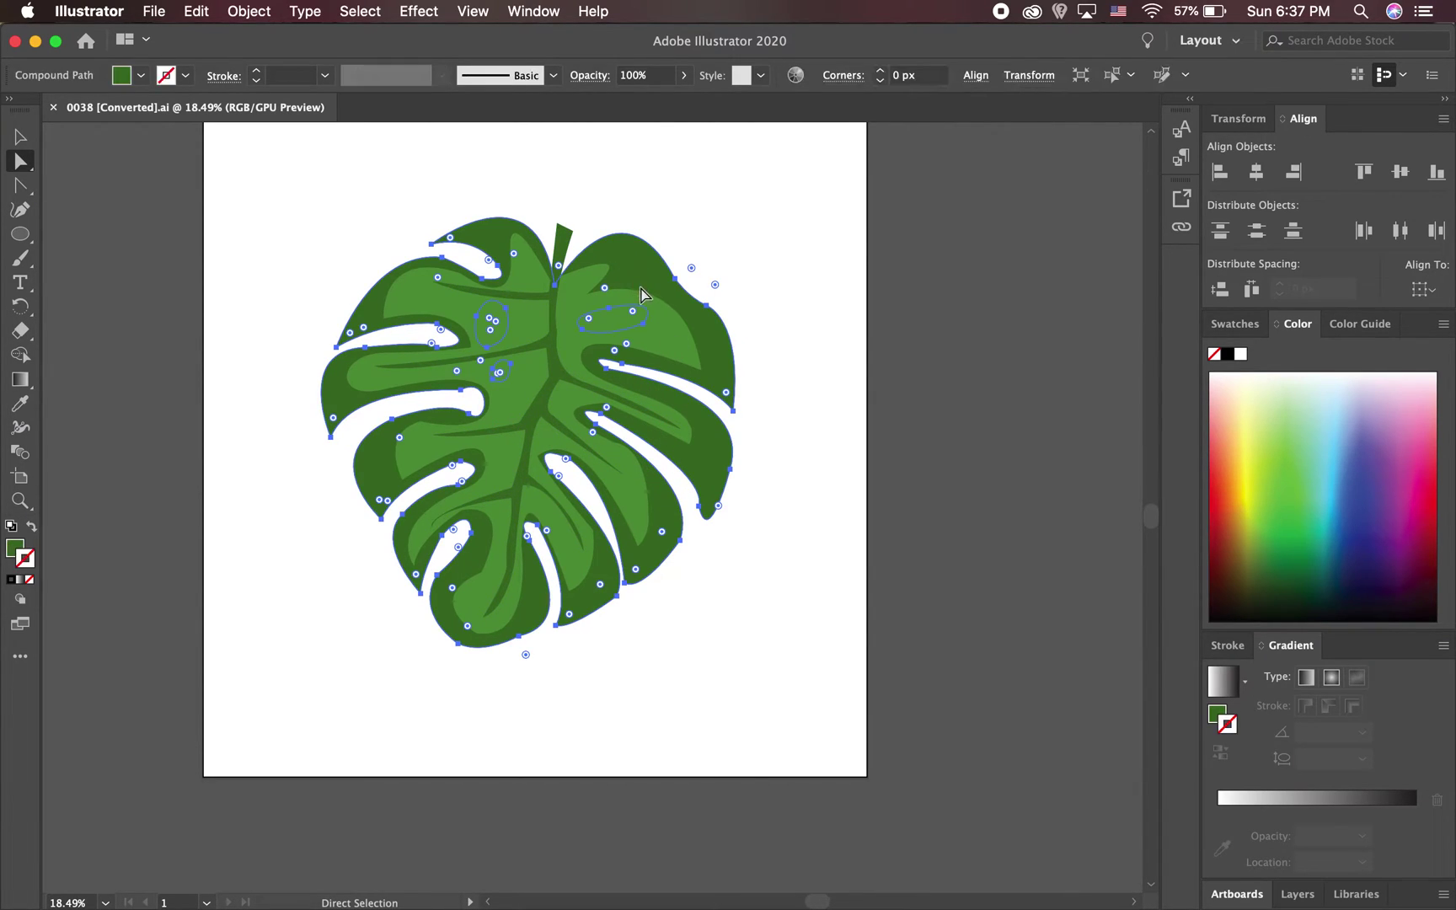
click(685, 340)
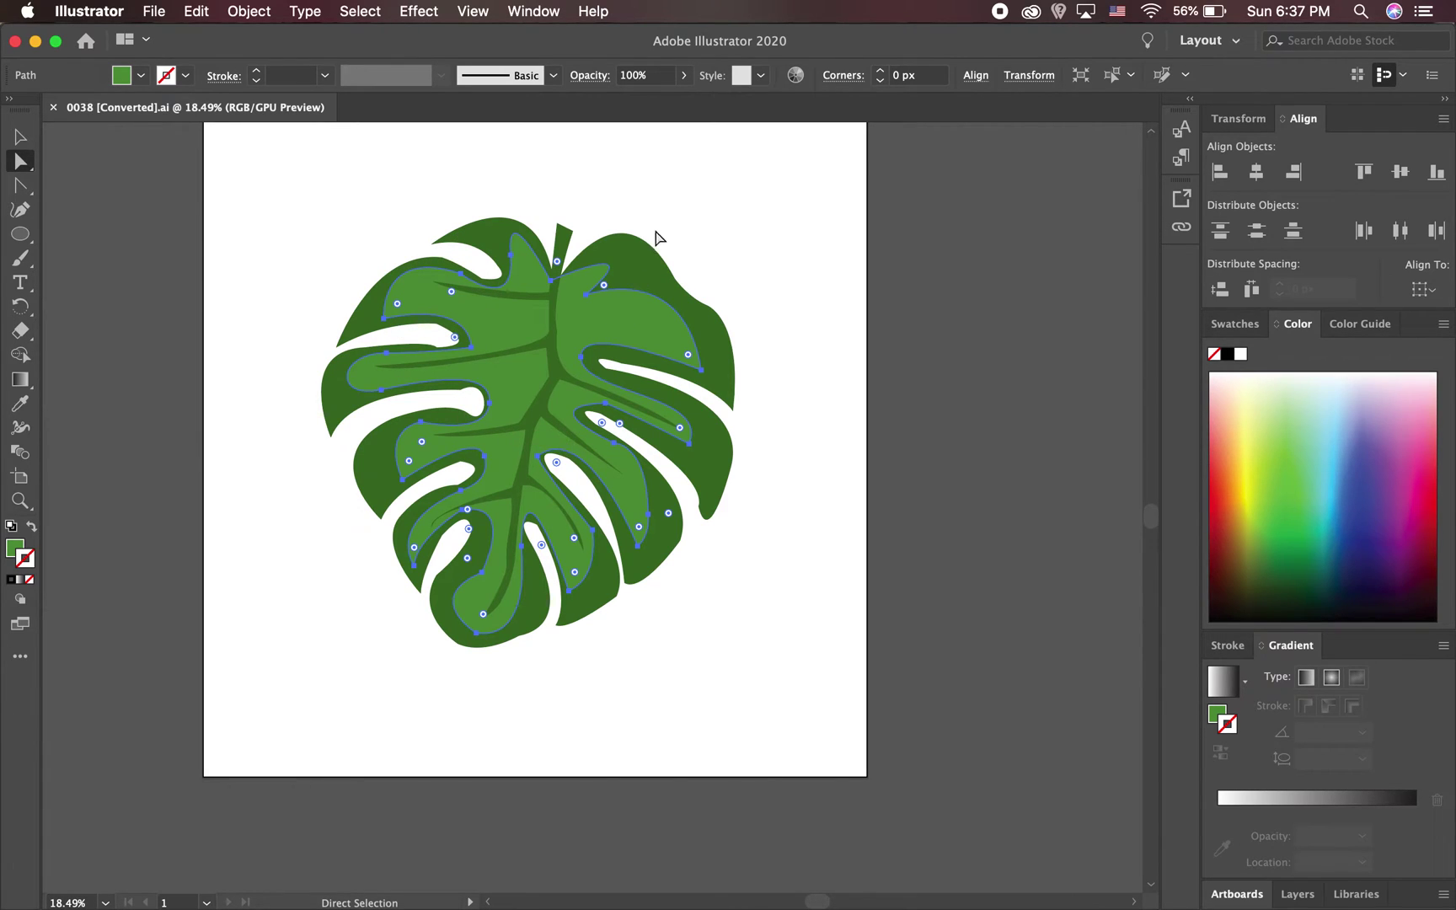
click(652, 268)
click(565, 304)
key(Delete)
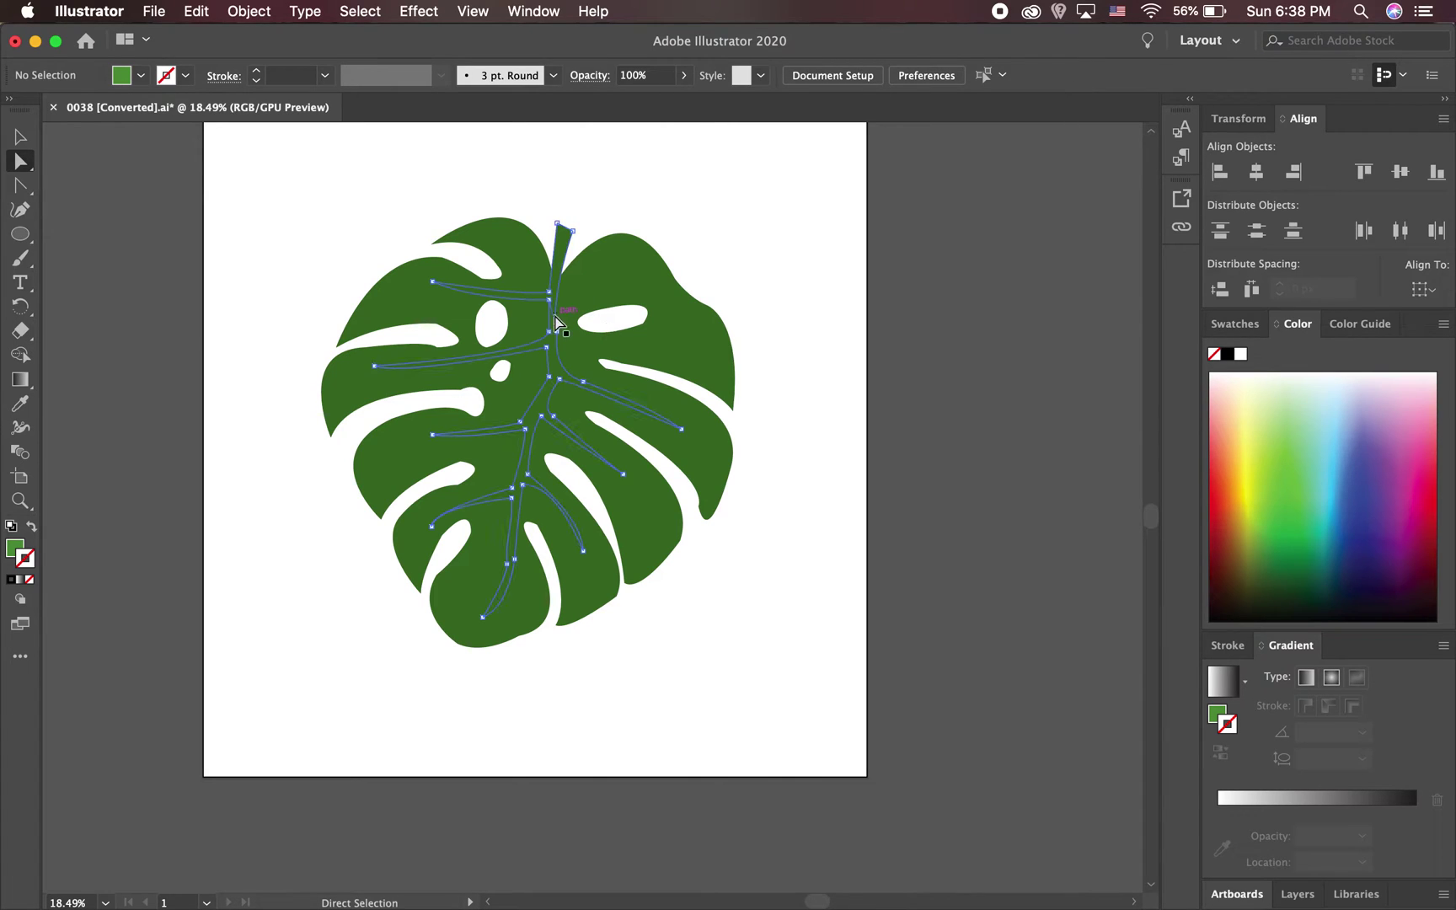
Delete the stem and vein shape that runs through the middle of the leaf
click(555, 324)
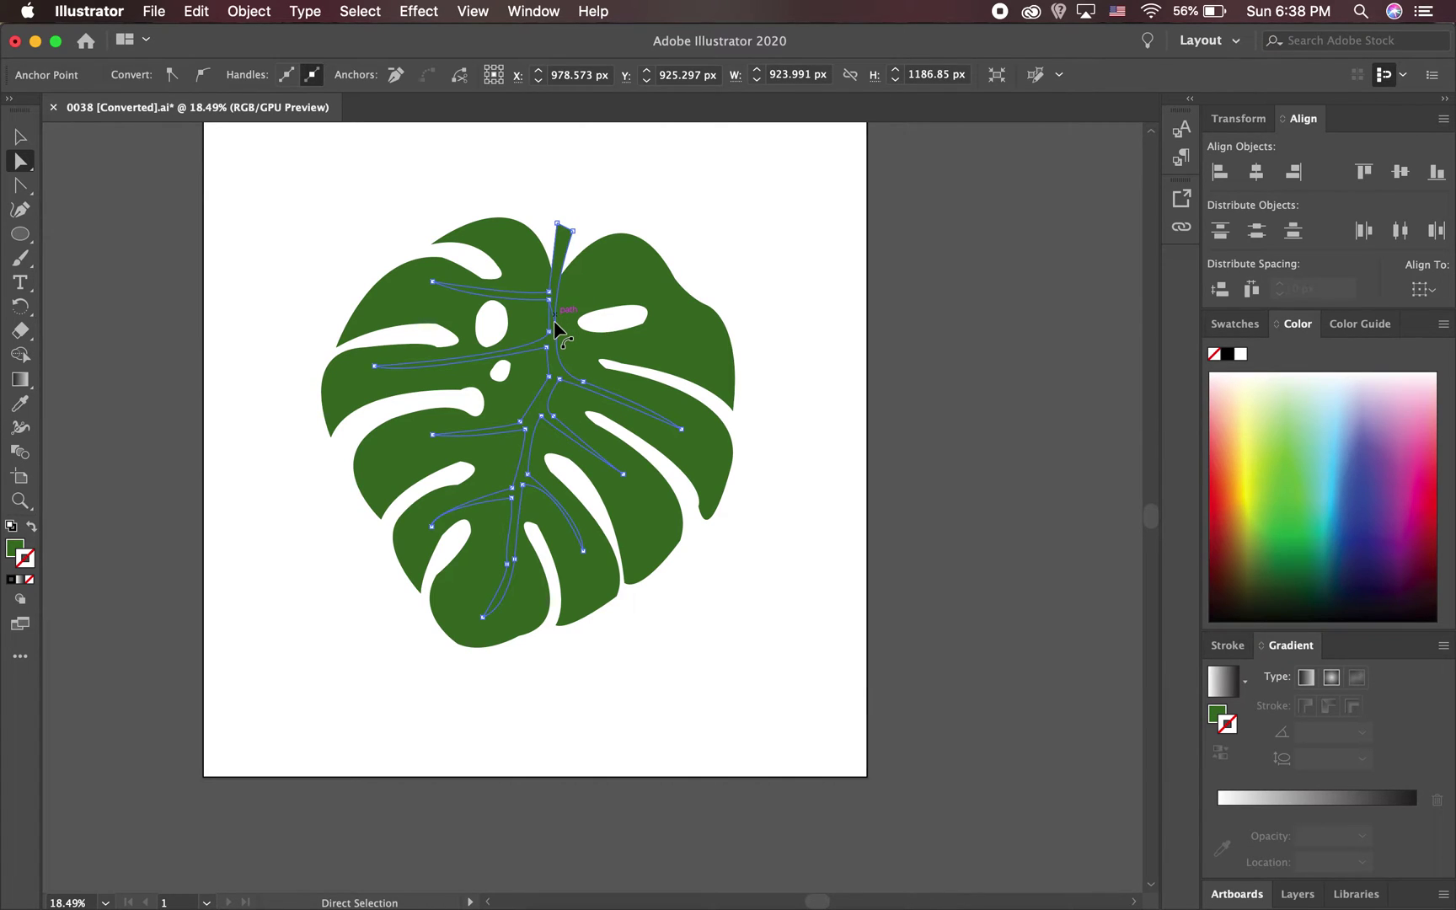
key(Delete)
key(Delete)
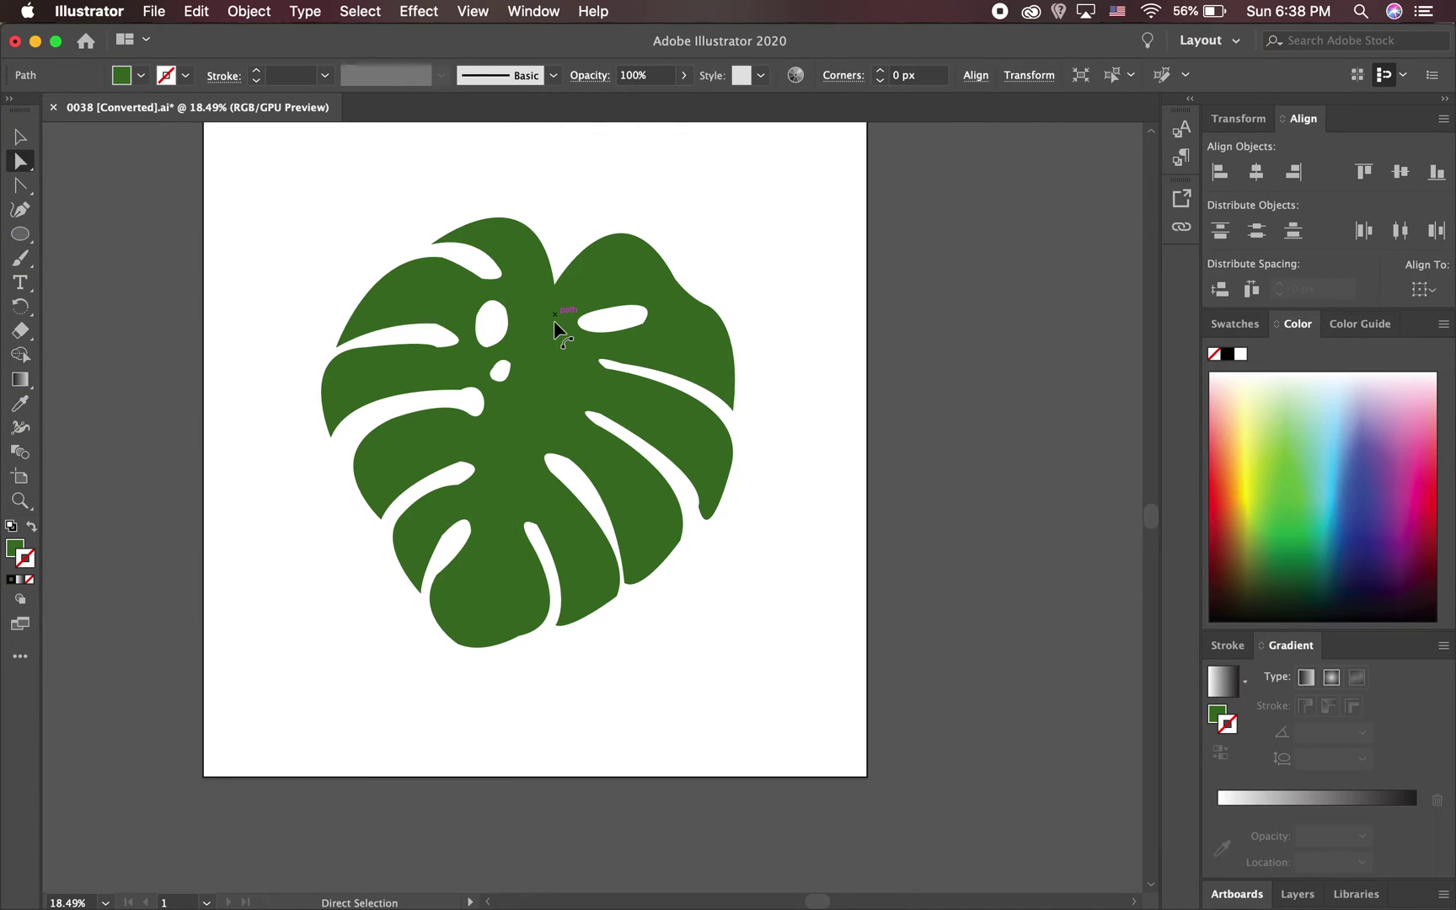
Delete the elongated hole in the upper right part of the leaf
click(487, 345)
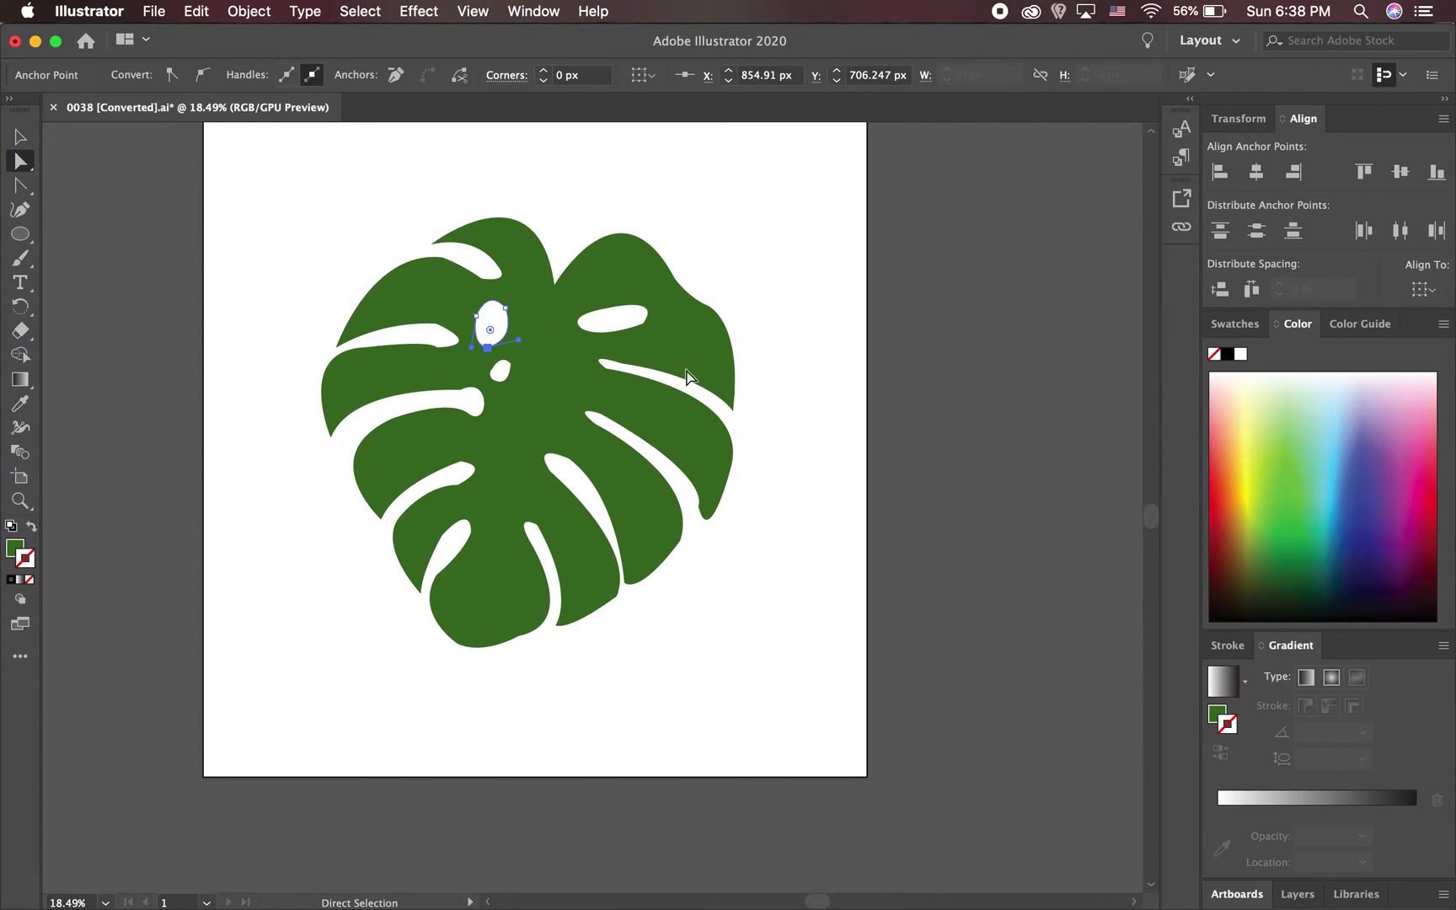
click(600, 328)
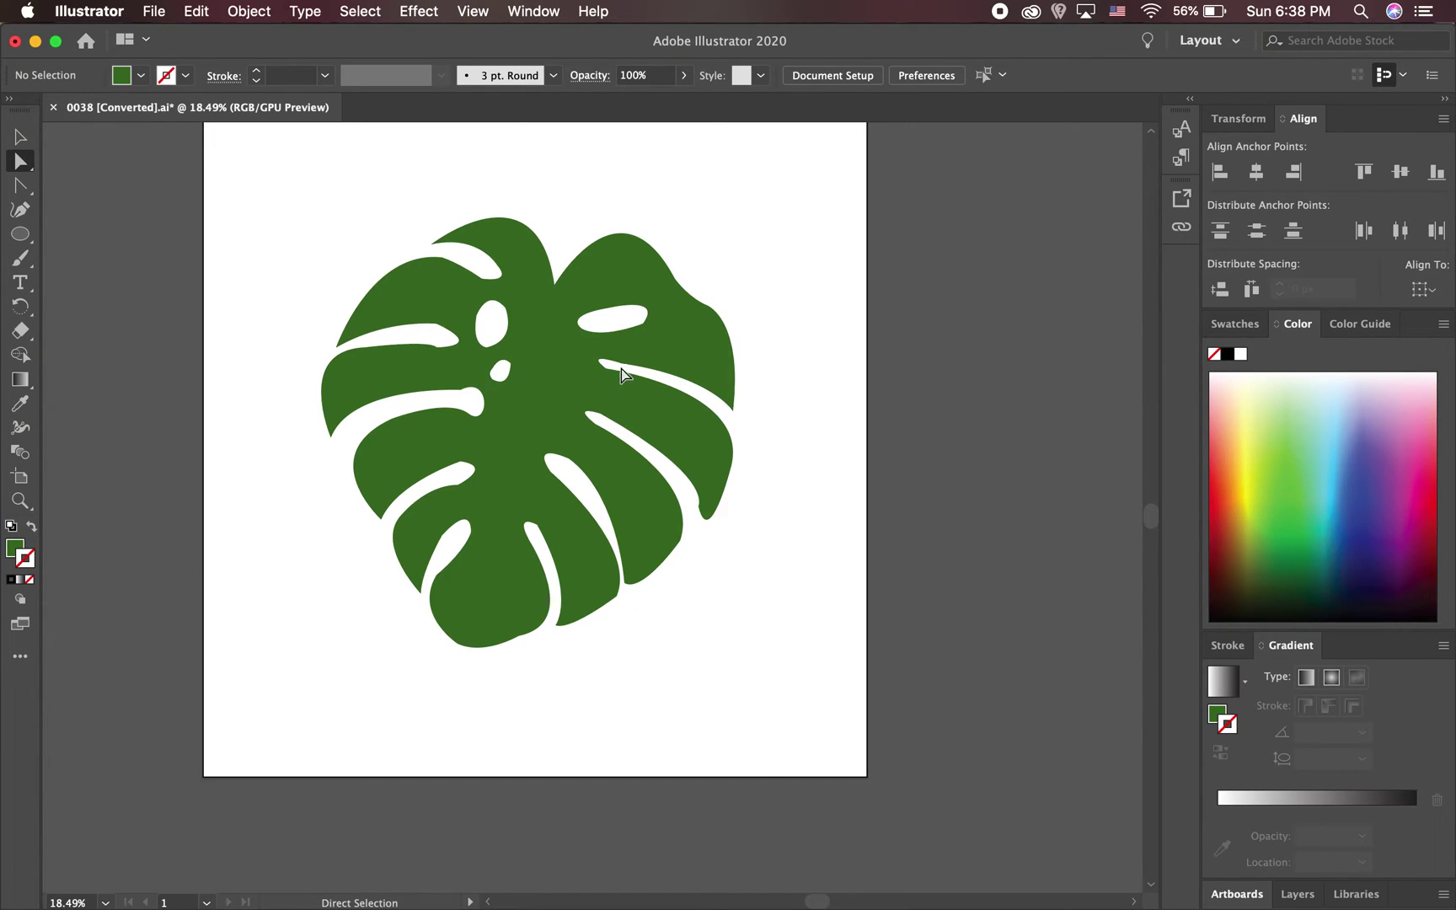
click(626, 332)
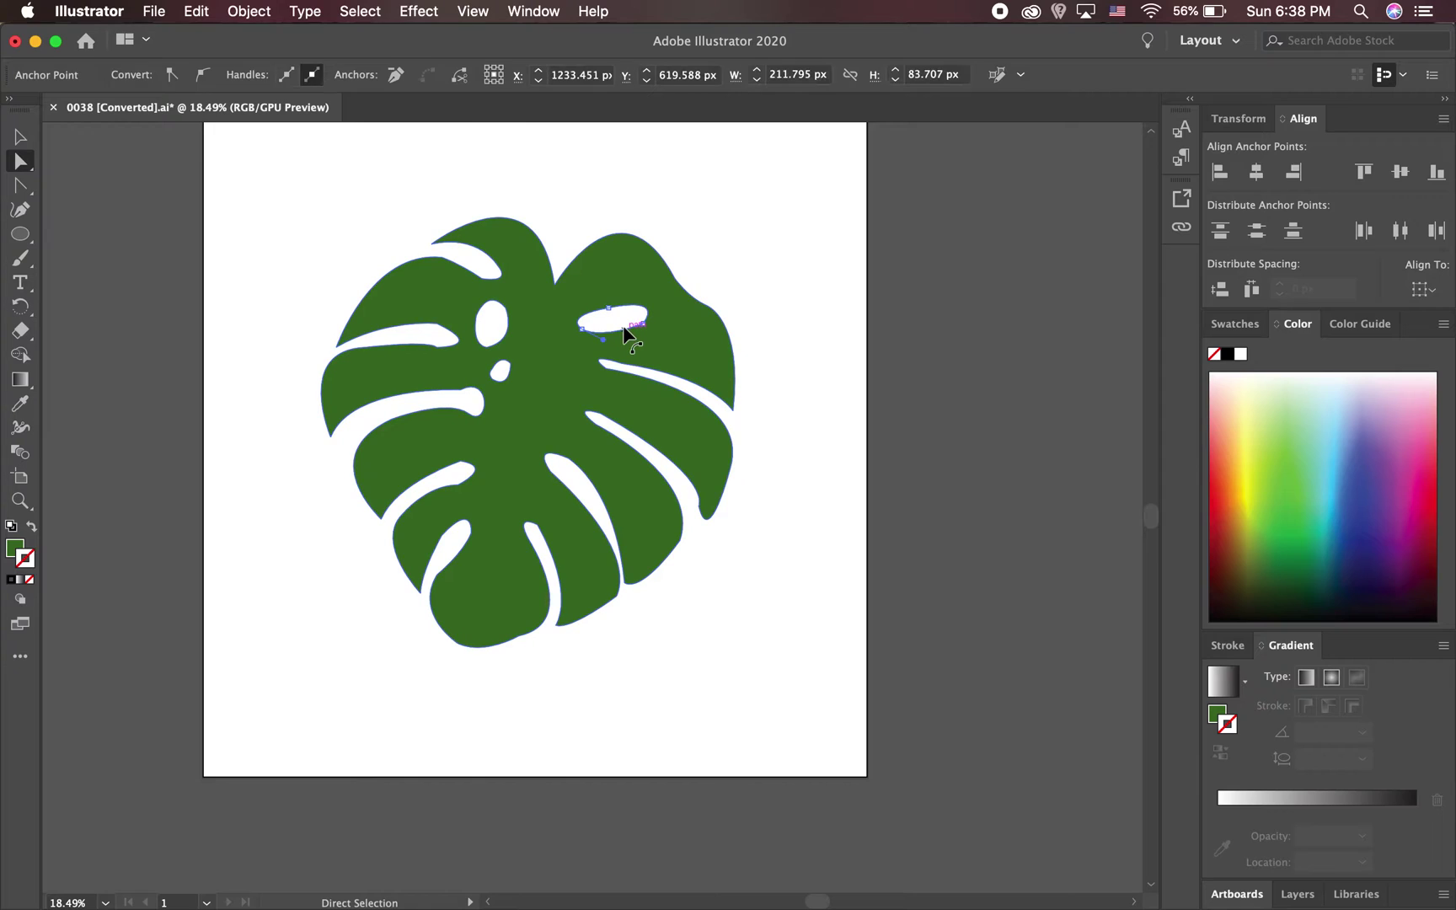
key(Delete)
key(Delete)
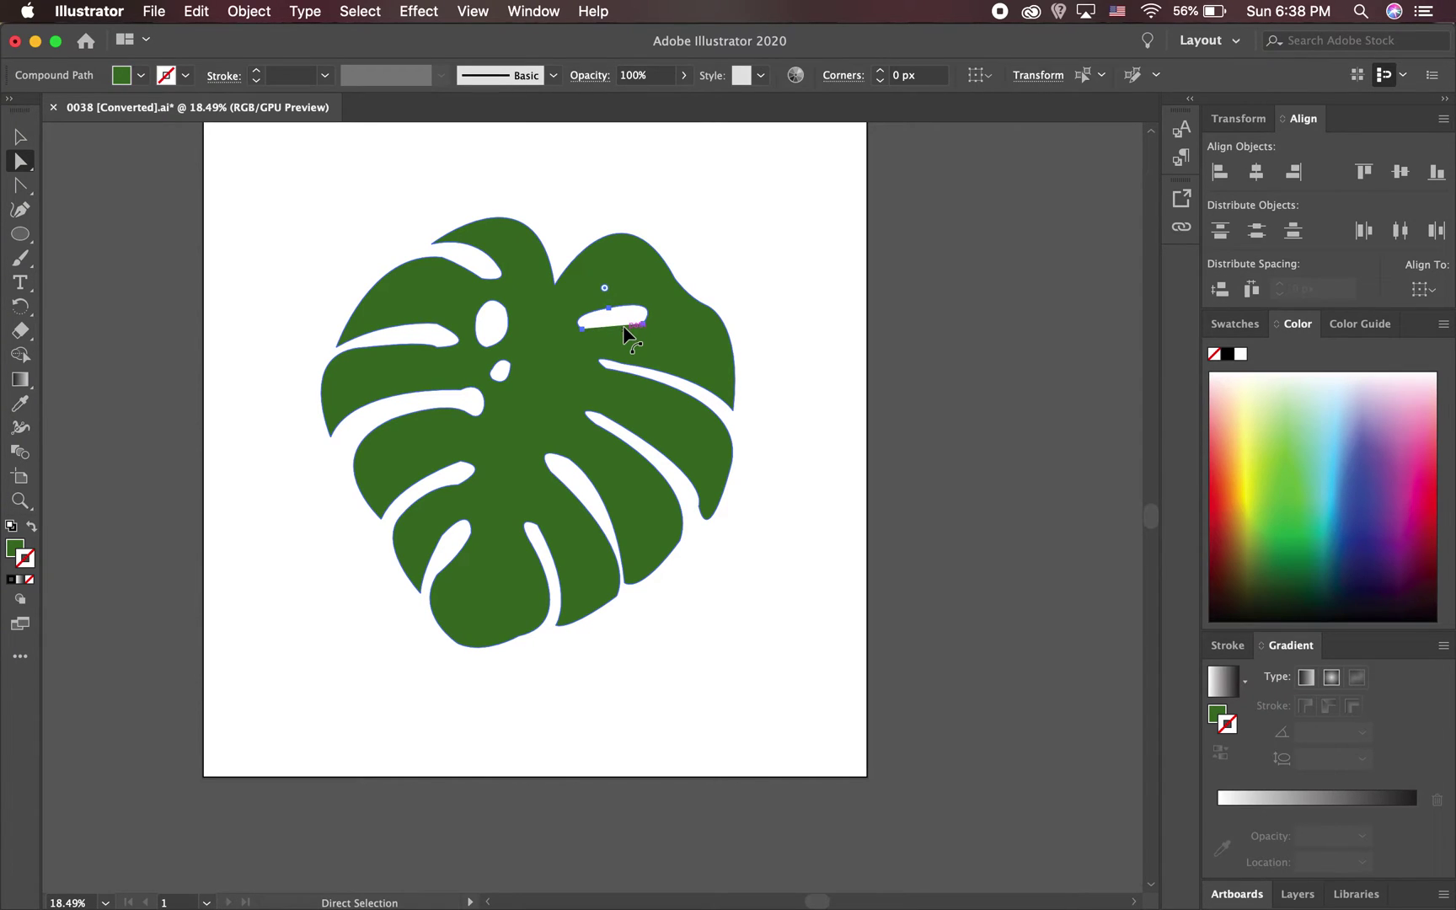
click(504, 326)
key(Delete)
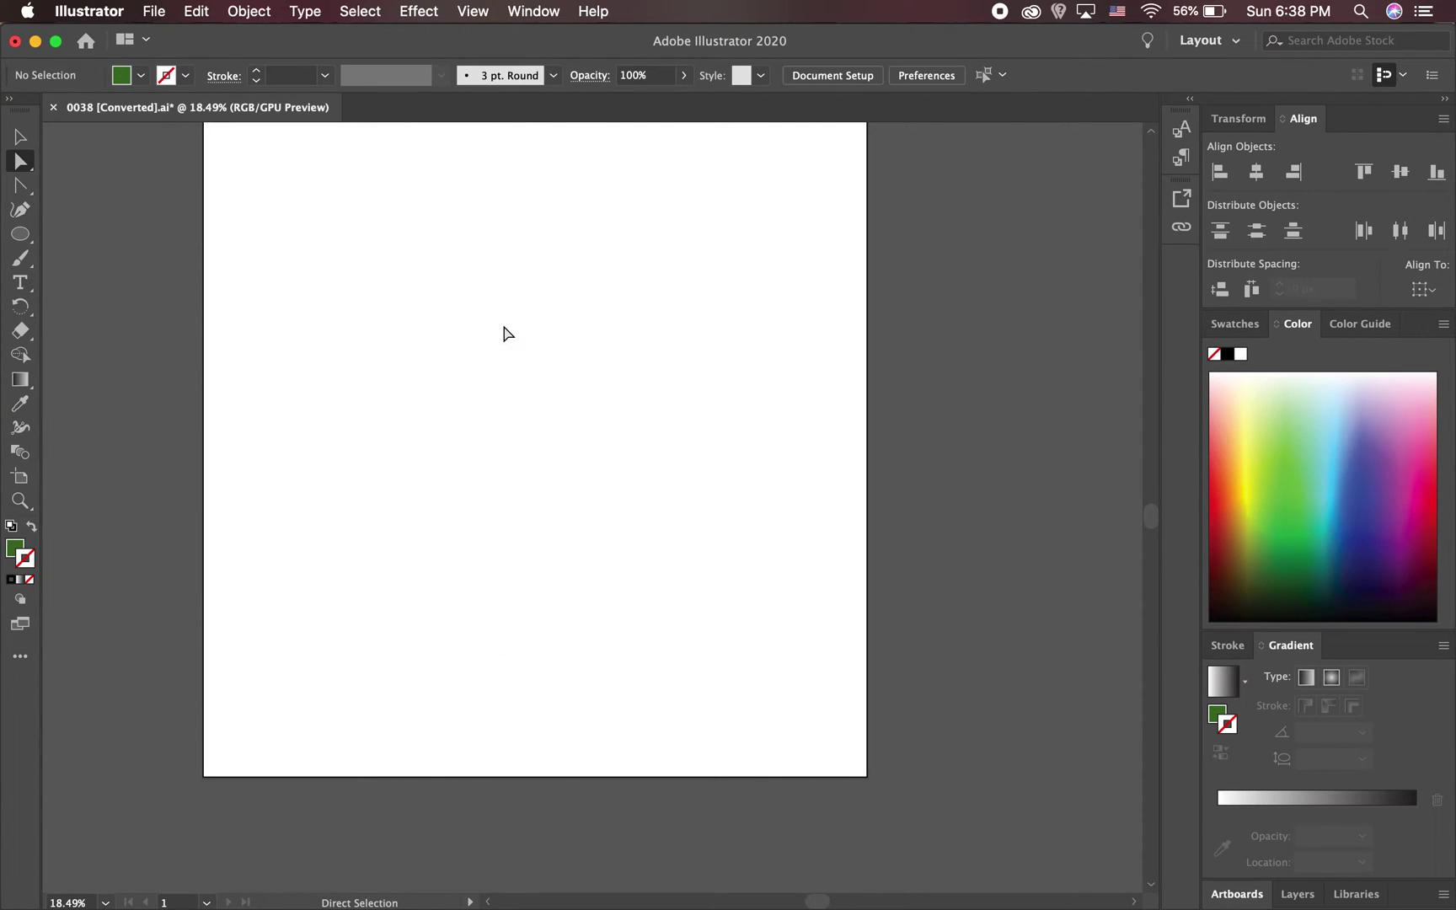
key(super+z)
key(Delete)
key(super+z)
Round the leaf's sharp corners to a radius of about 21.53 px and dismiss the Corners dialog
click(505, 330)
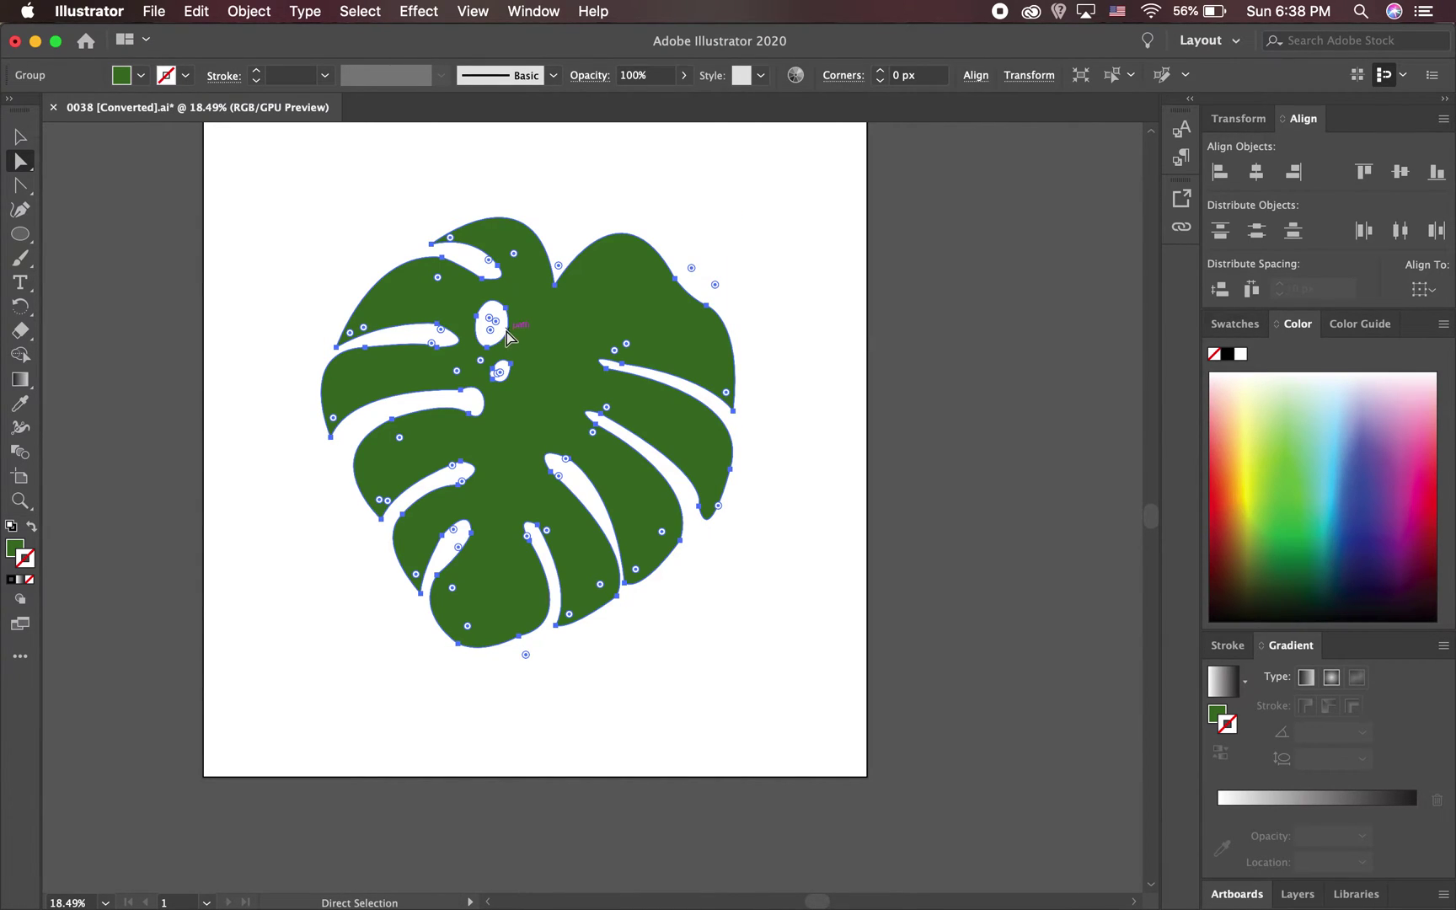
double_click(501, 372)
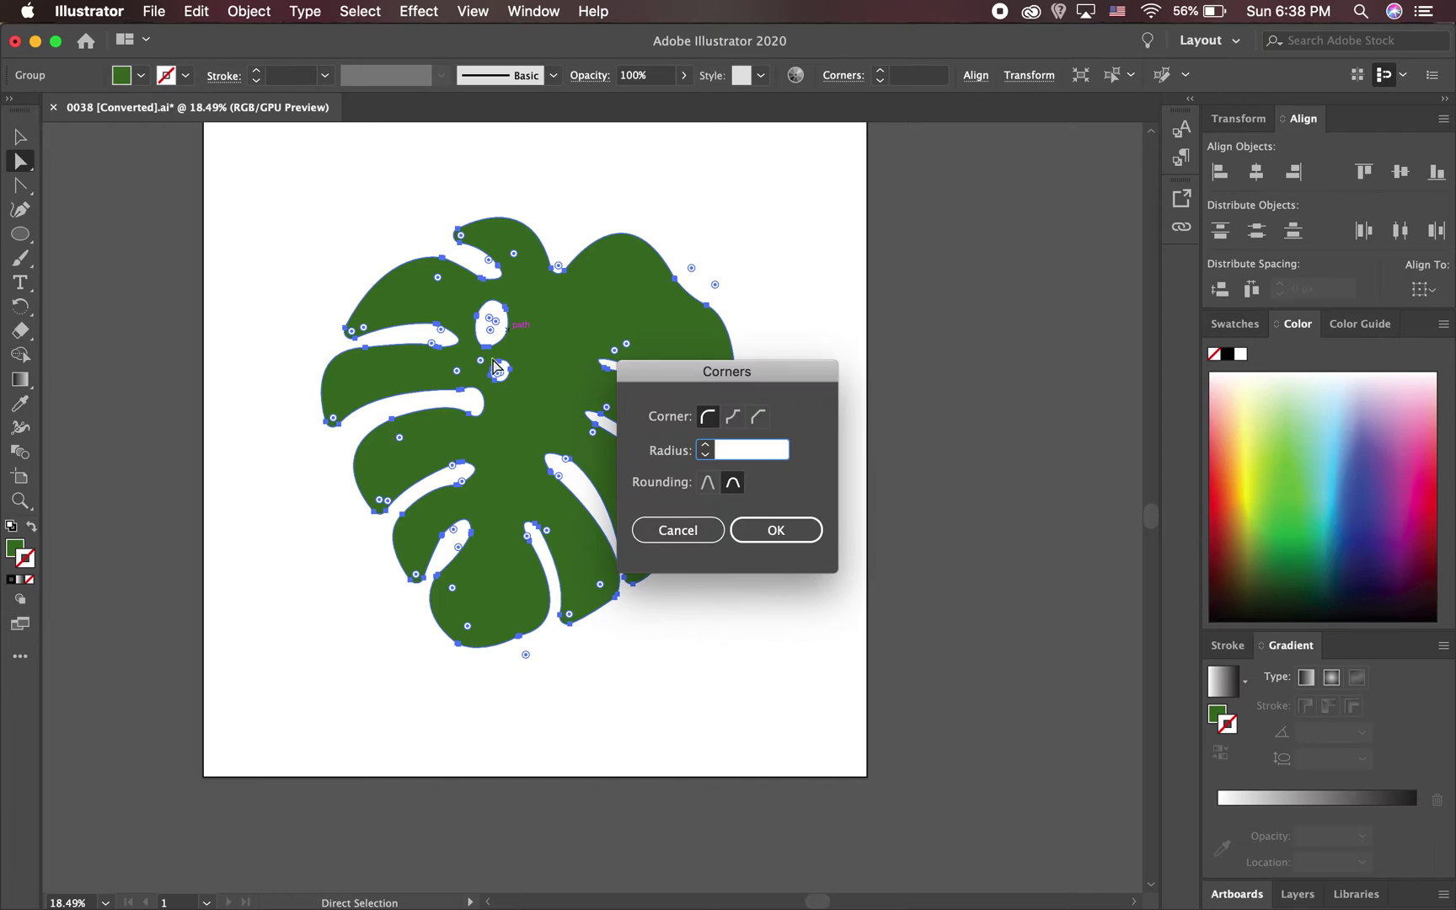
click(674, 529)
Delete the two remaining oval holes in the left half of the leaf with Direct Selection
click(20, 137)
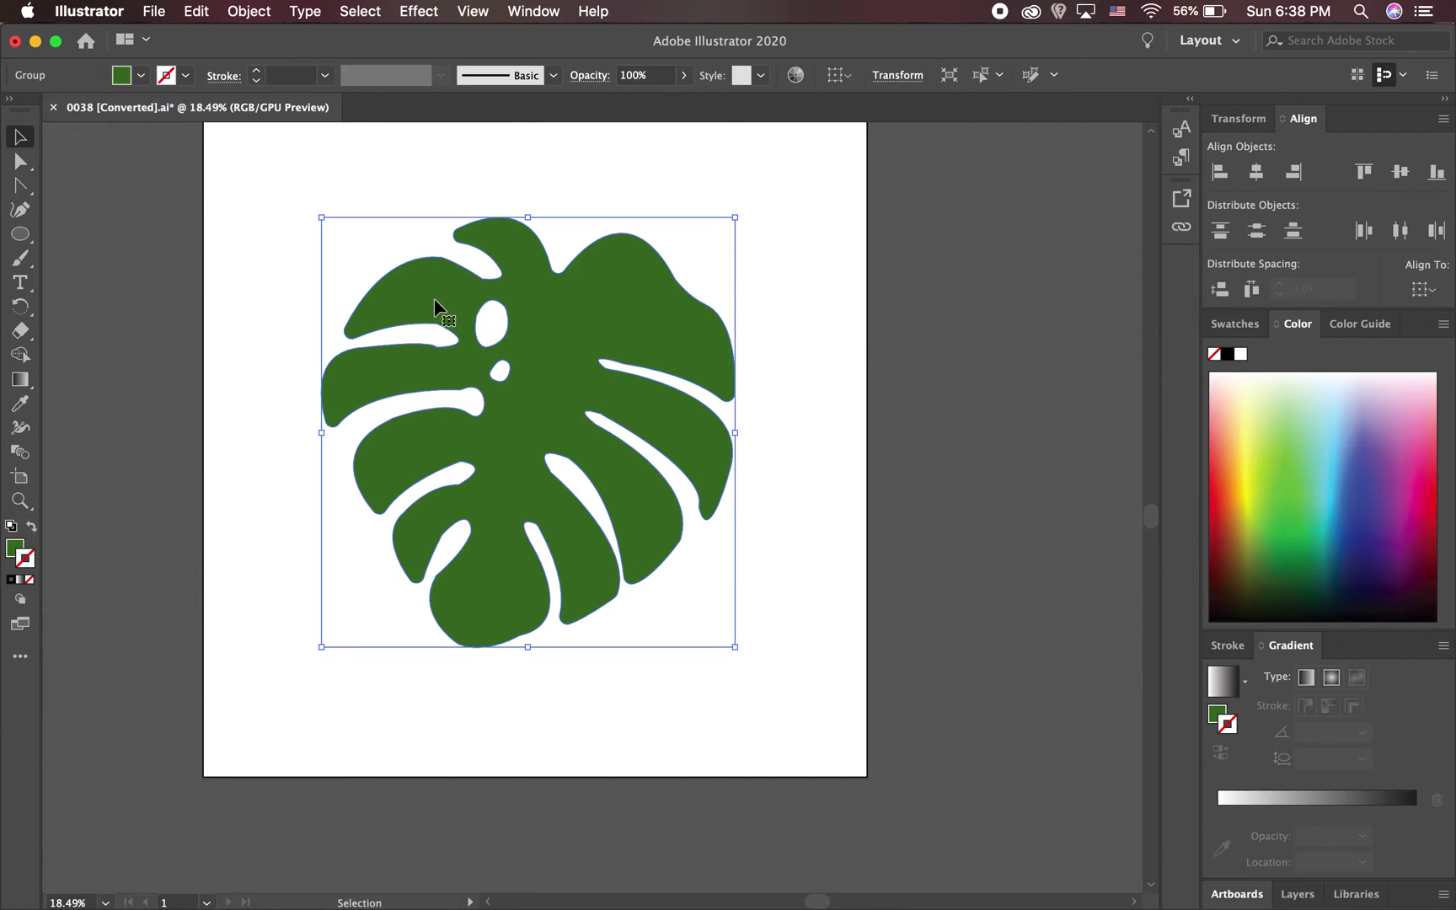
click(485, 318)
click(499, 337)
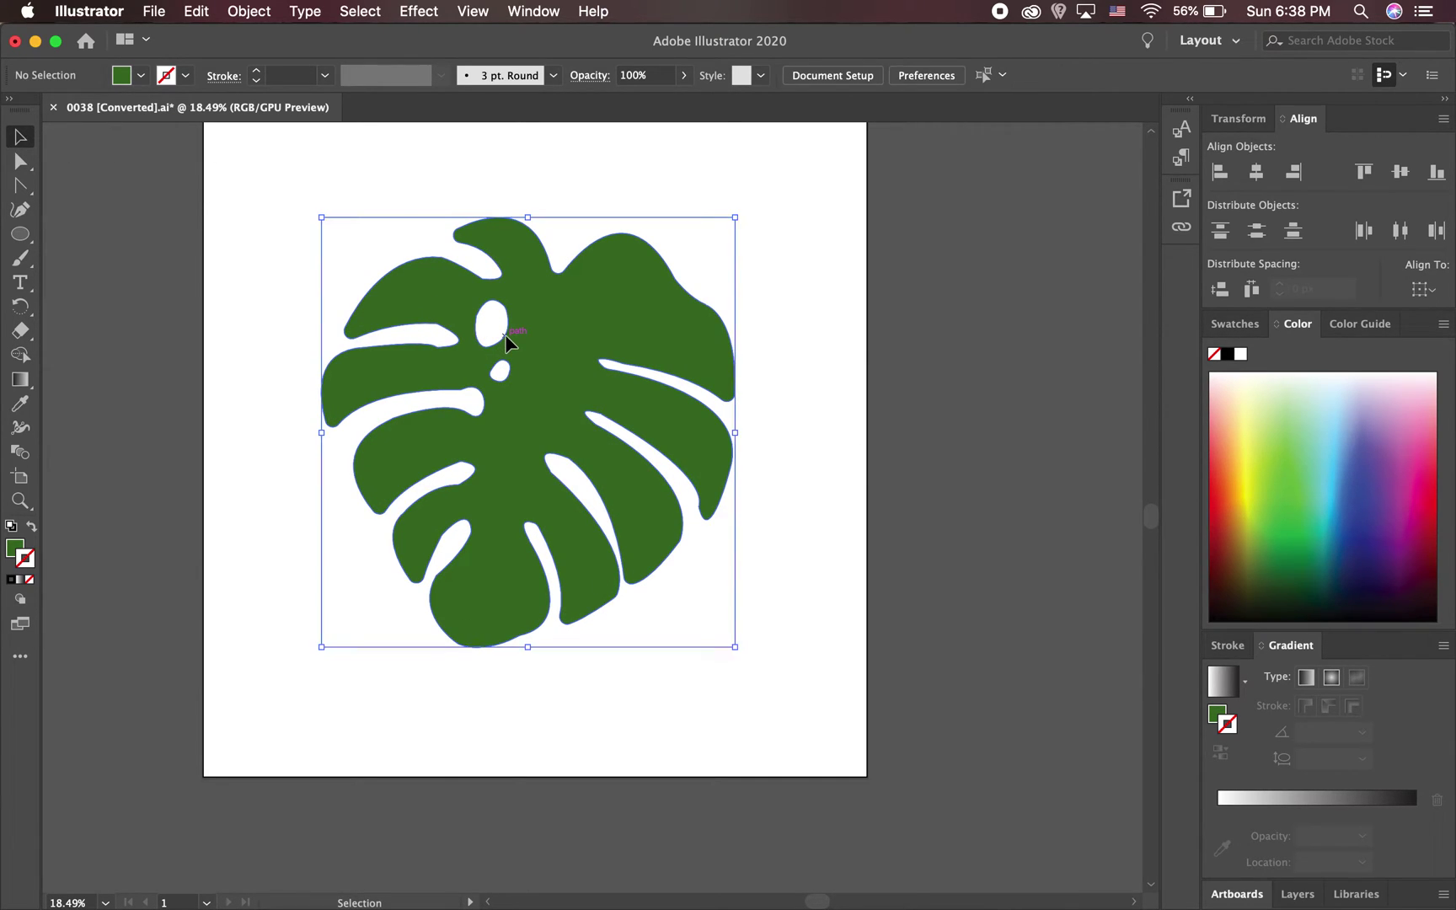
click(20, 161)
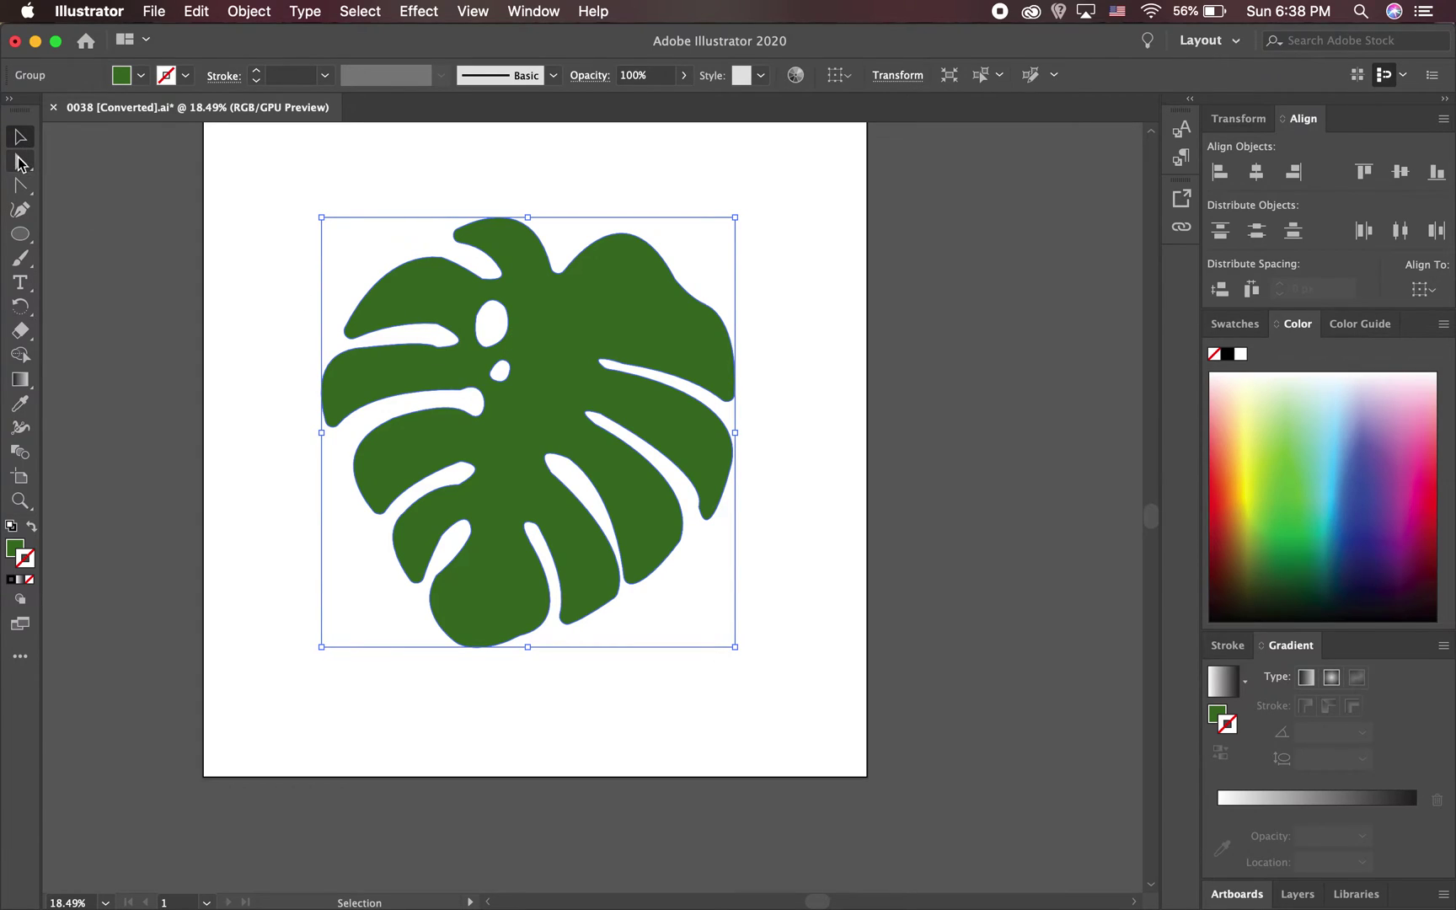
click(510, 376)
key(Delete)
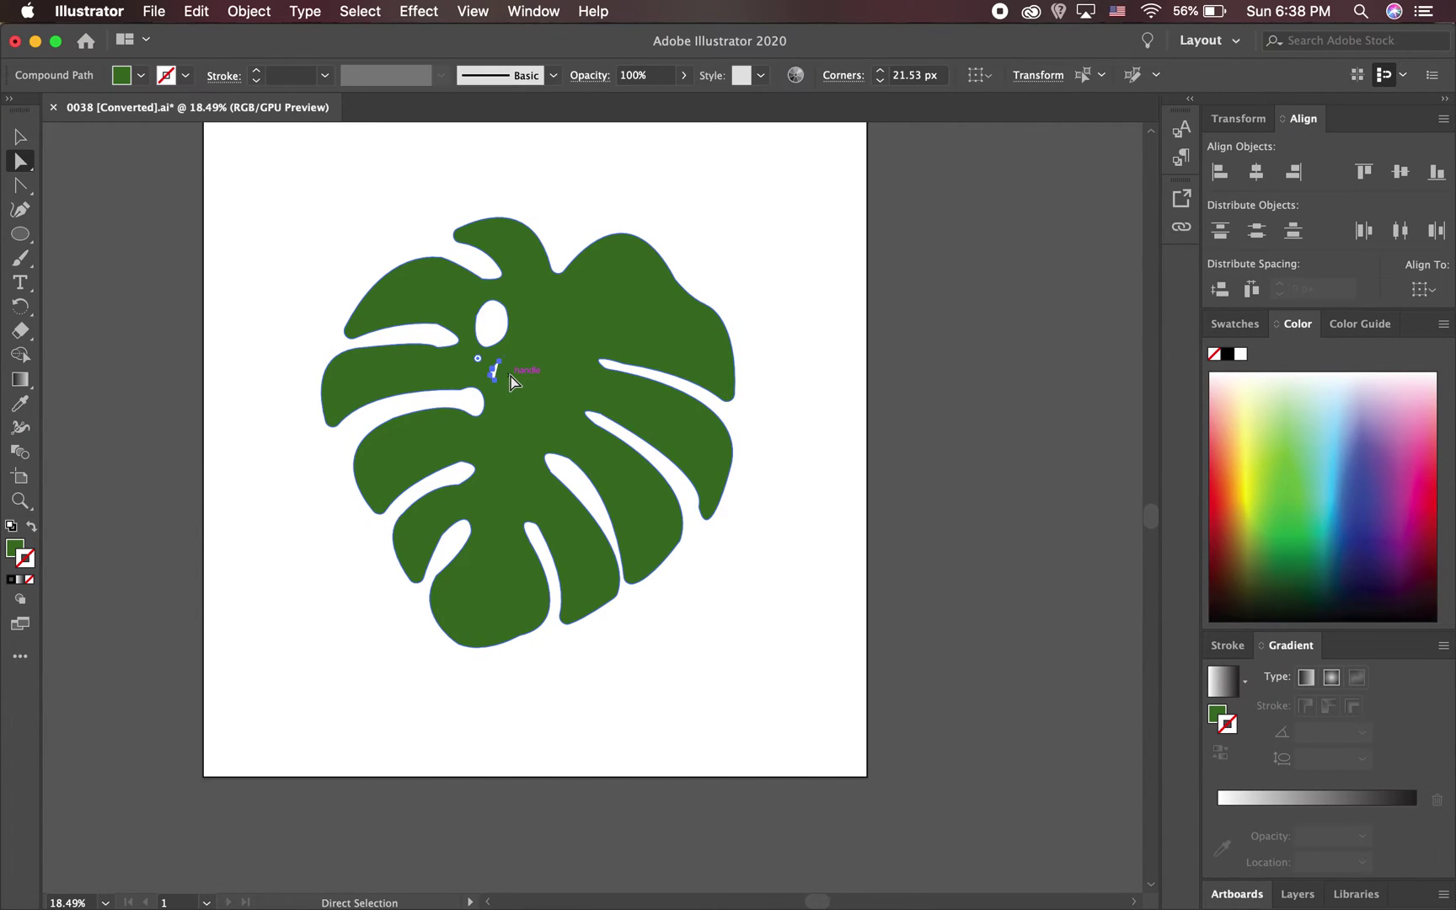
click(480, 335)
click(493, 345)
key(Delete)
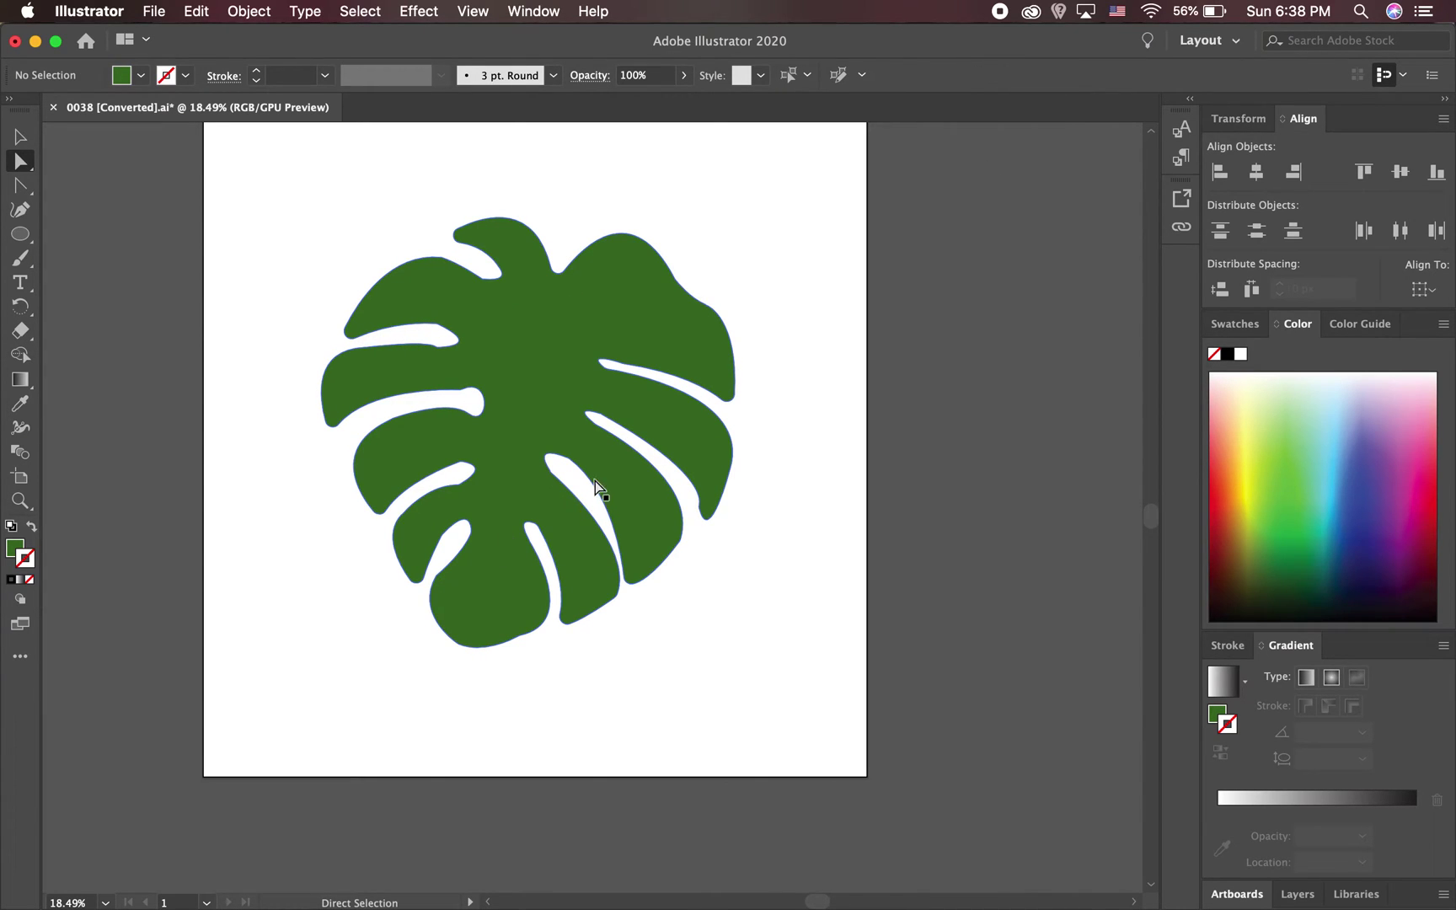
Move the anchor points of the leaf's top notch up to about X 1103, Y 382 px and X 1083, Y 388 px
click(428, 394)
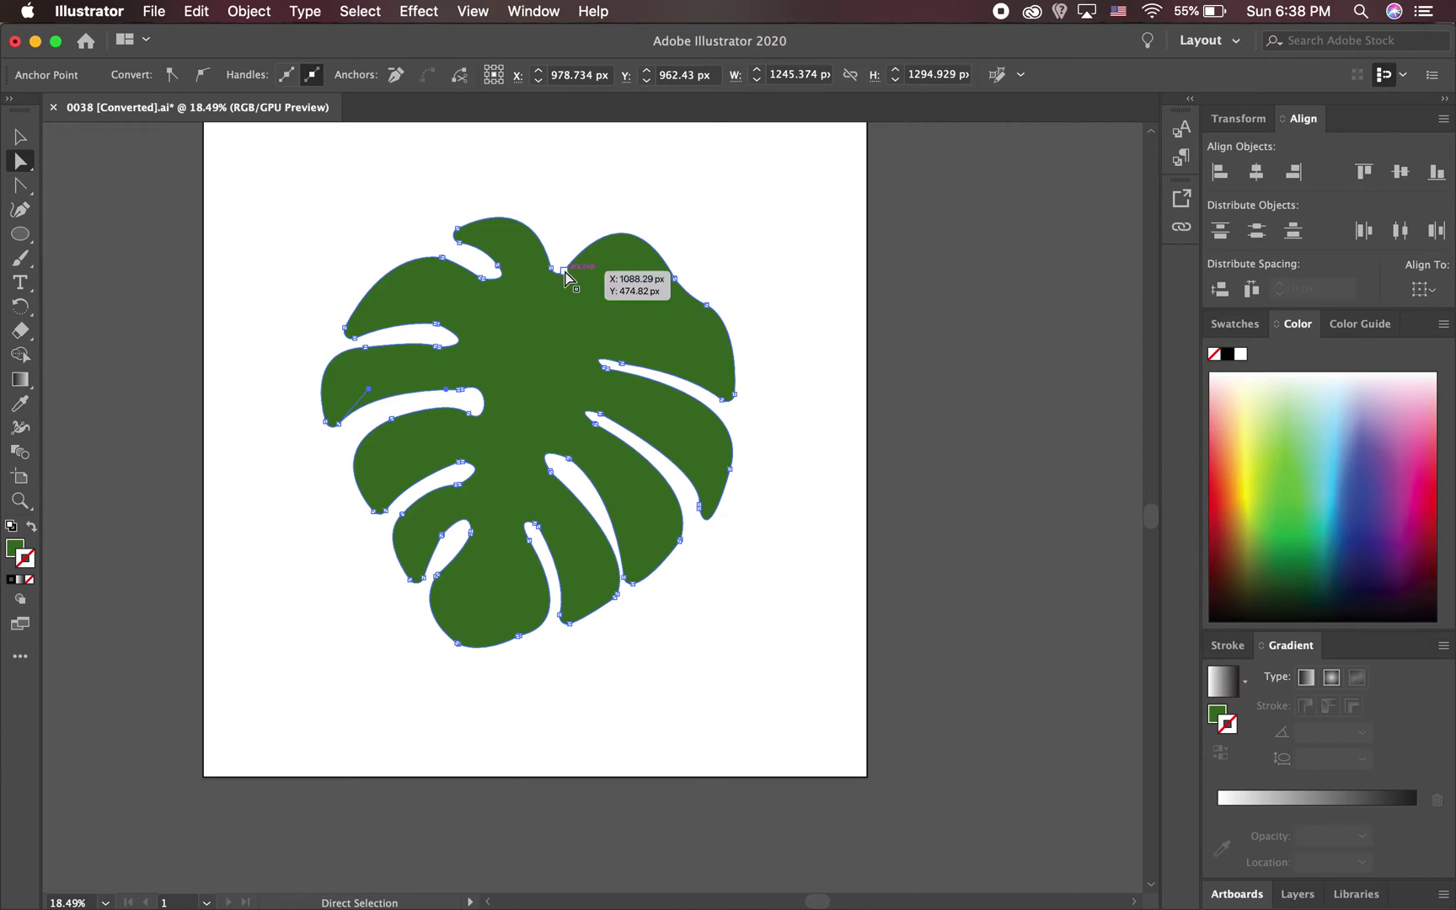
mouse_move(565, 272)
mouse_down()
mouse_move(569, 244)
mouse_move(569, 269)
mouse_move(553, 240)
mouse_move(572, 267)
mouse_up()
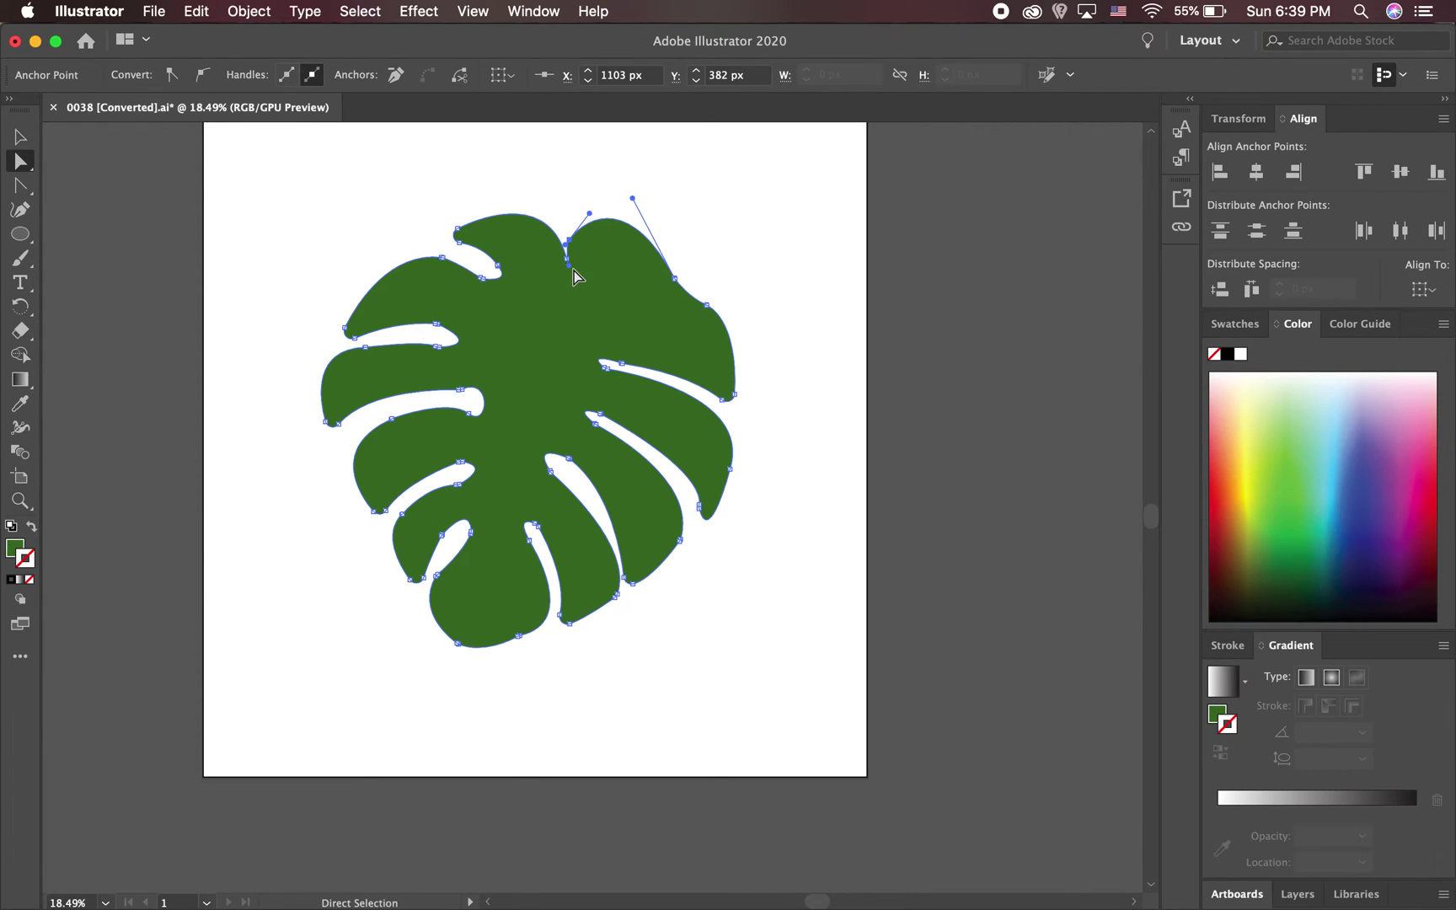
click(577, 257)
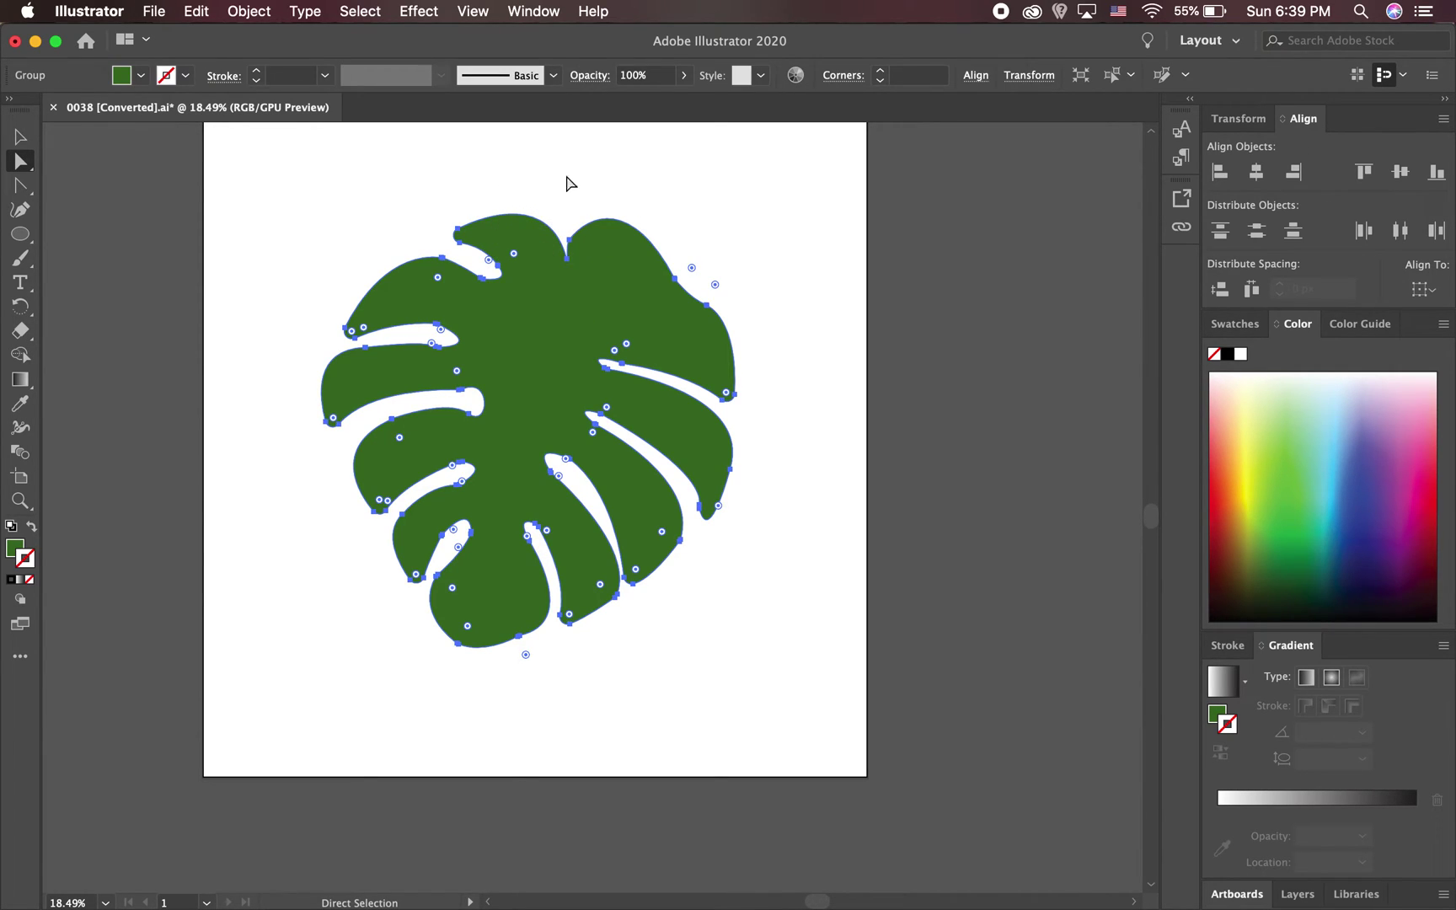
drag(565, 262, 561, 241)
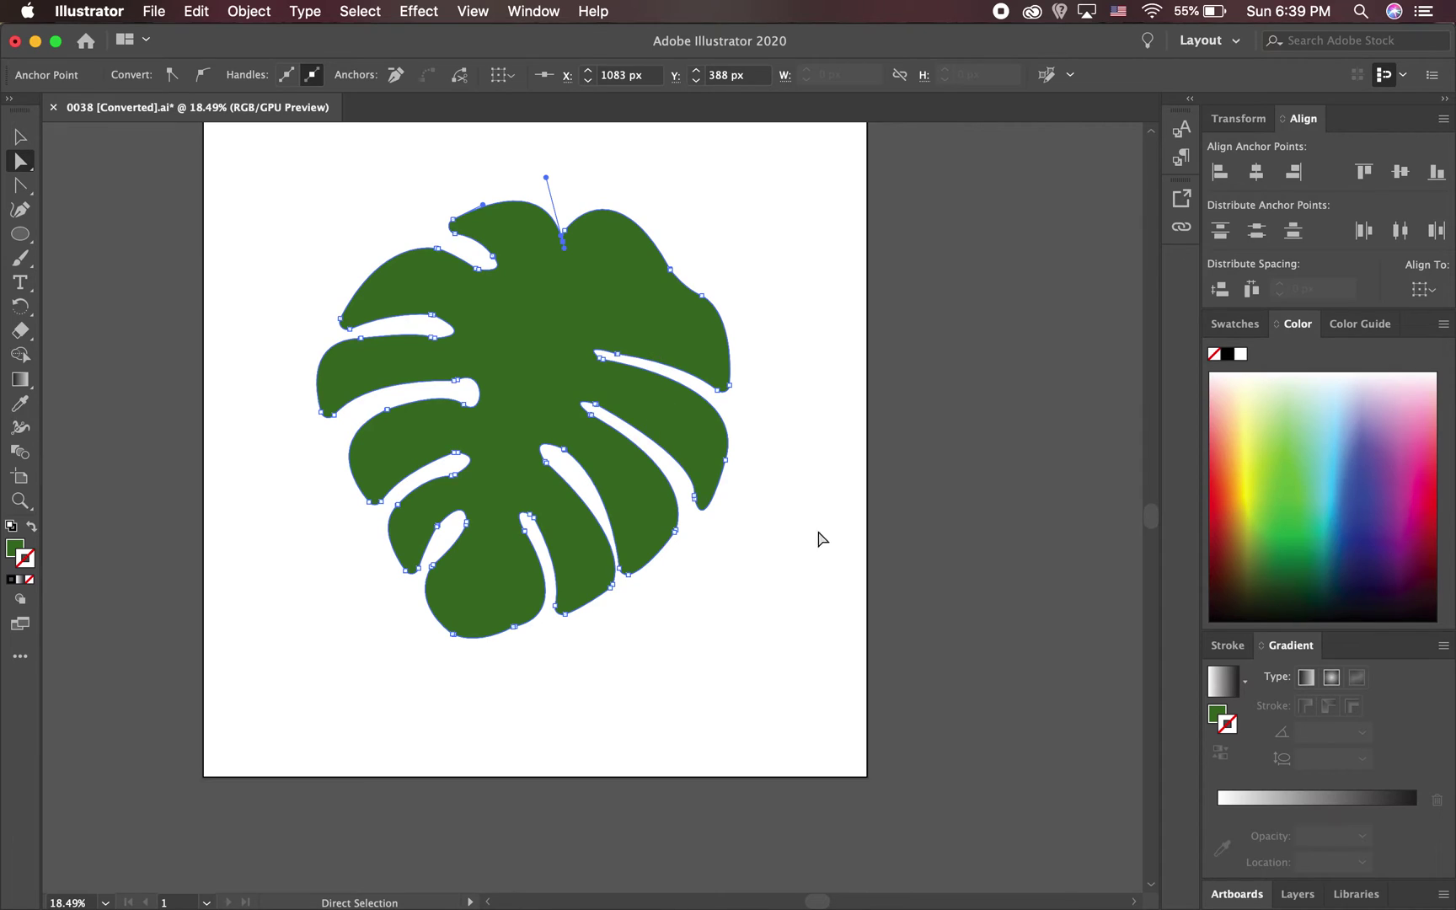
click(595, 278)
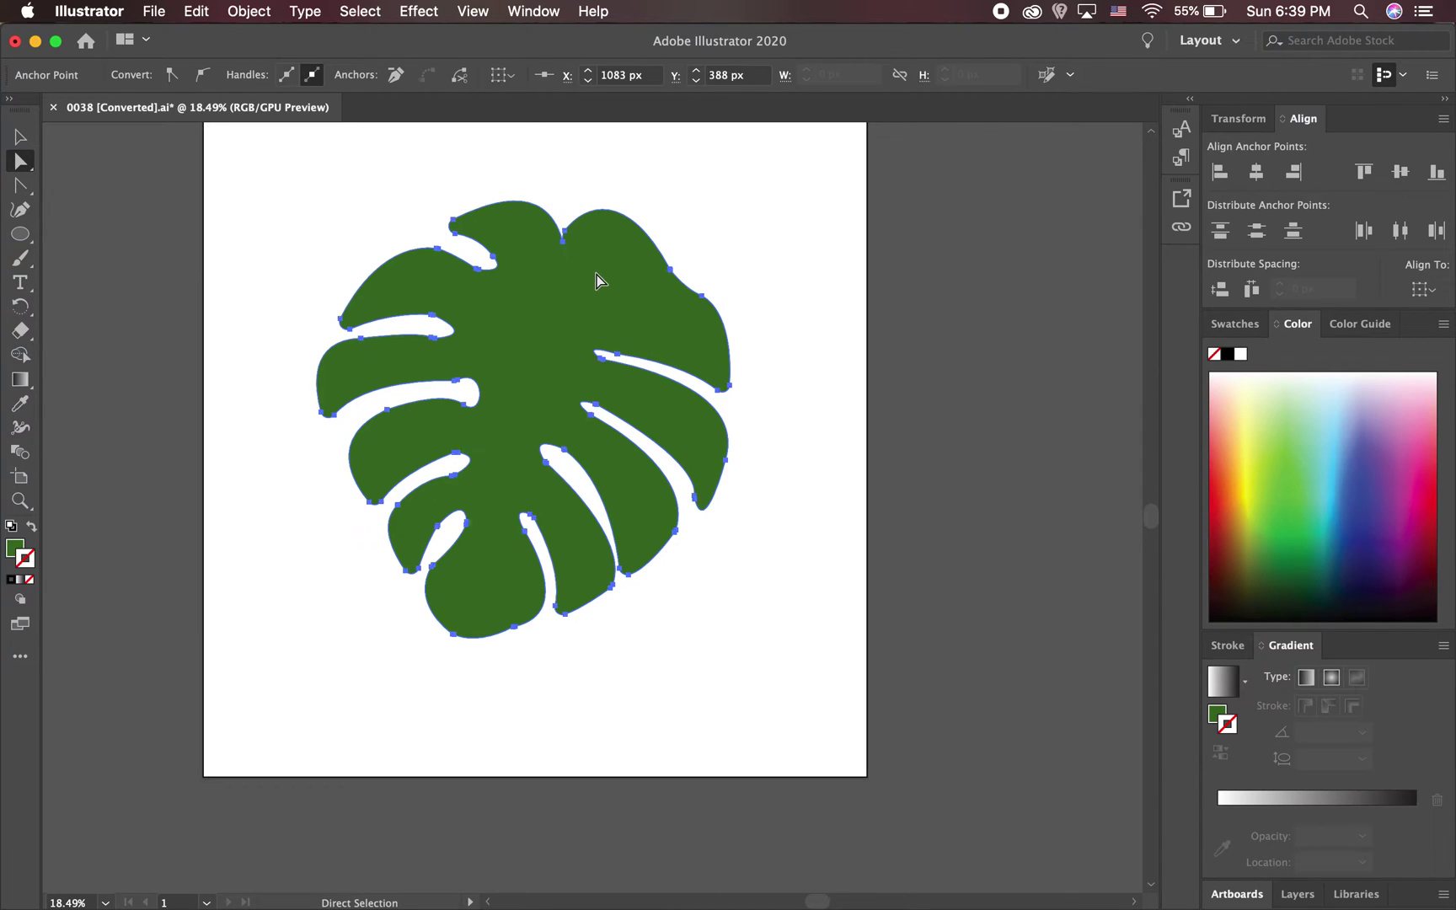
Rotate the leaf slightly counterclockwise and move it a little lower on the artboard
click(19, 138)
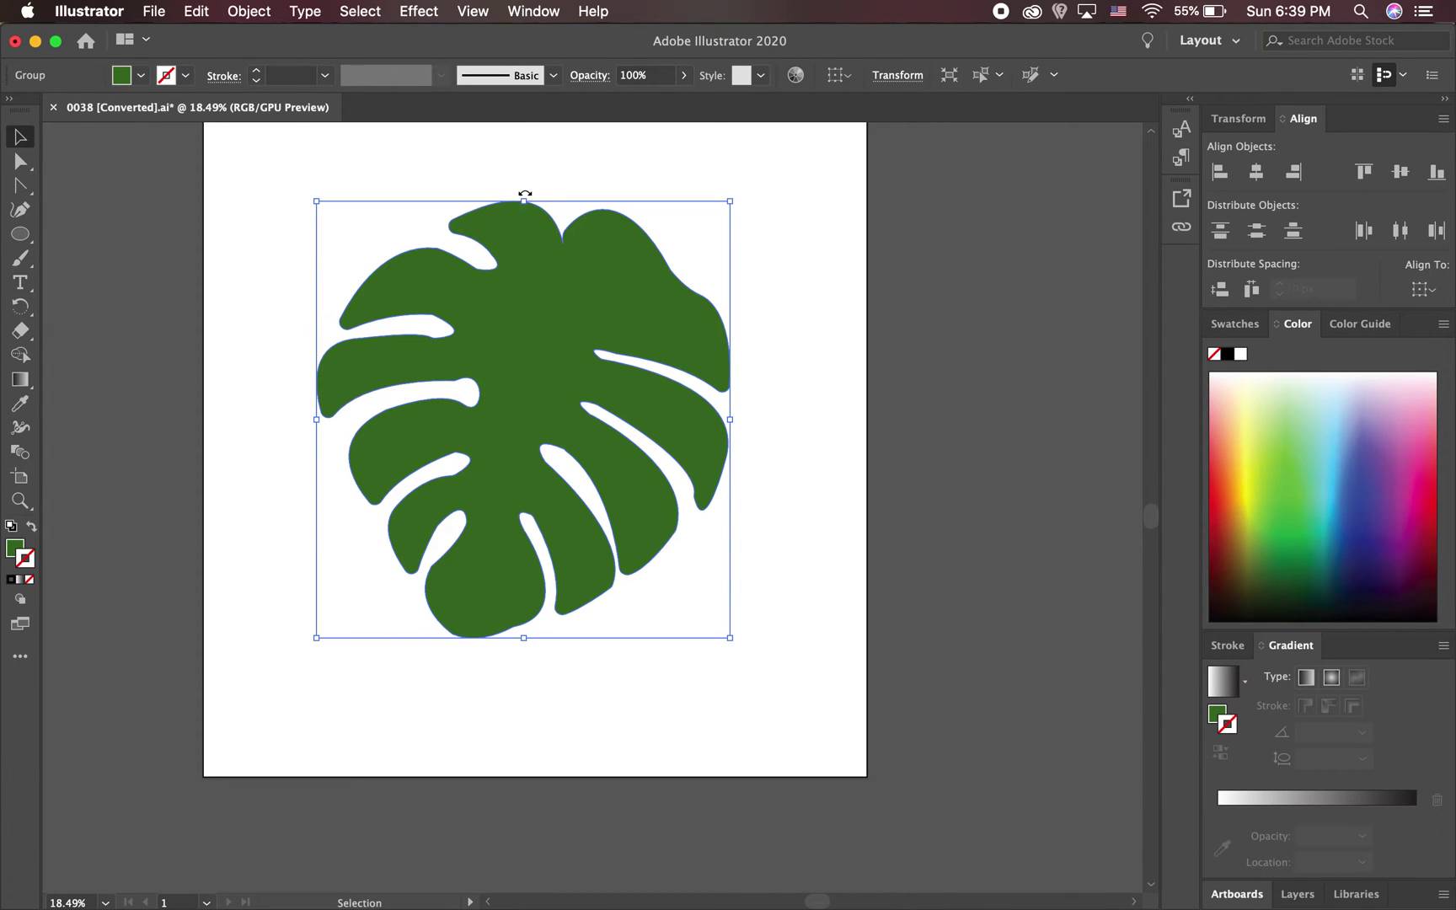
drag(524, 191, 493, 202)
drag(559, 271, 559, 302)
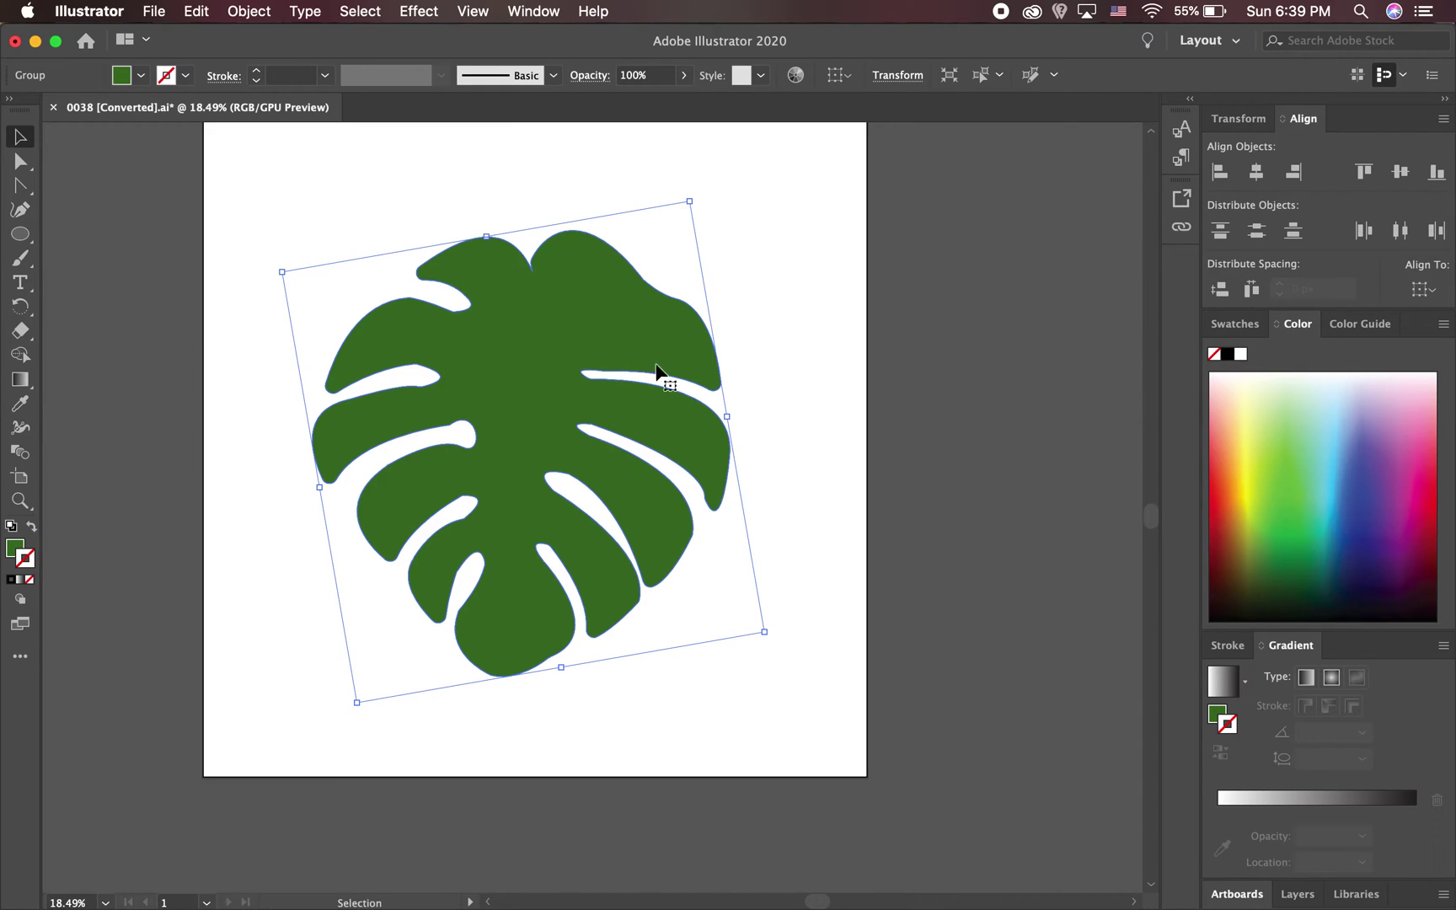
click(730, 324)
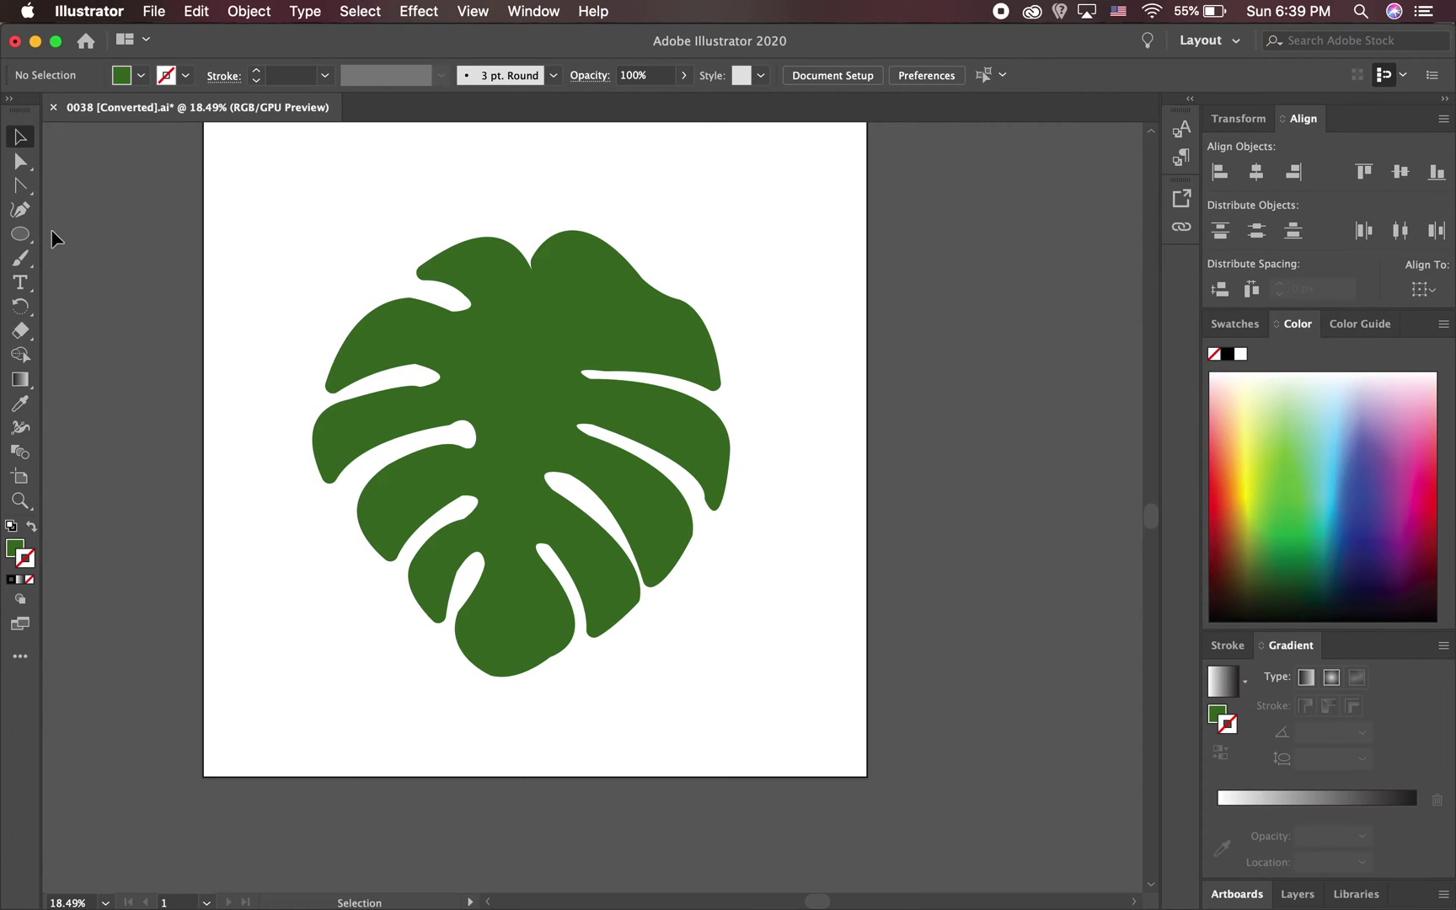
Draw a circle about 213 px wide over the notch at the top of the leaf with the Ellipse tool
click(25, 237)
drag(25, 239, 71, 266)
drag(505, 203, 563, 269)
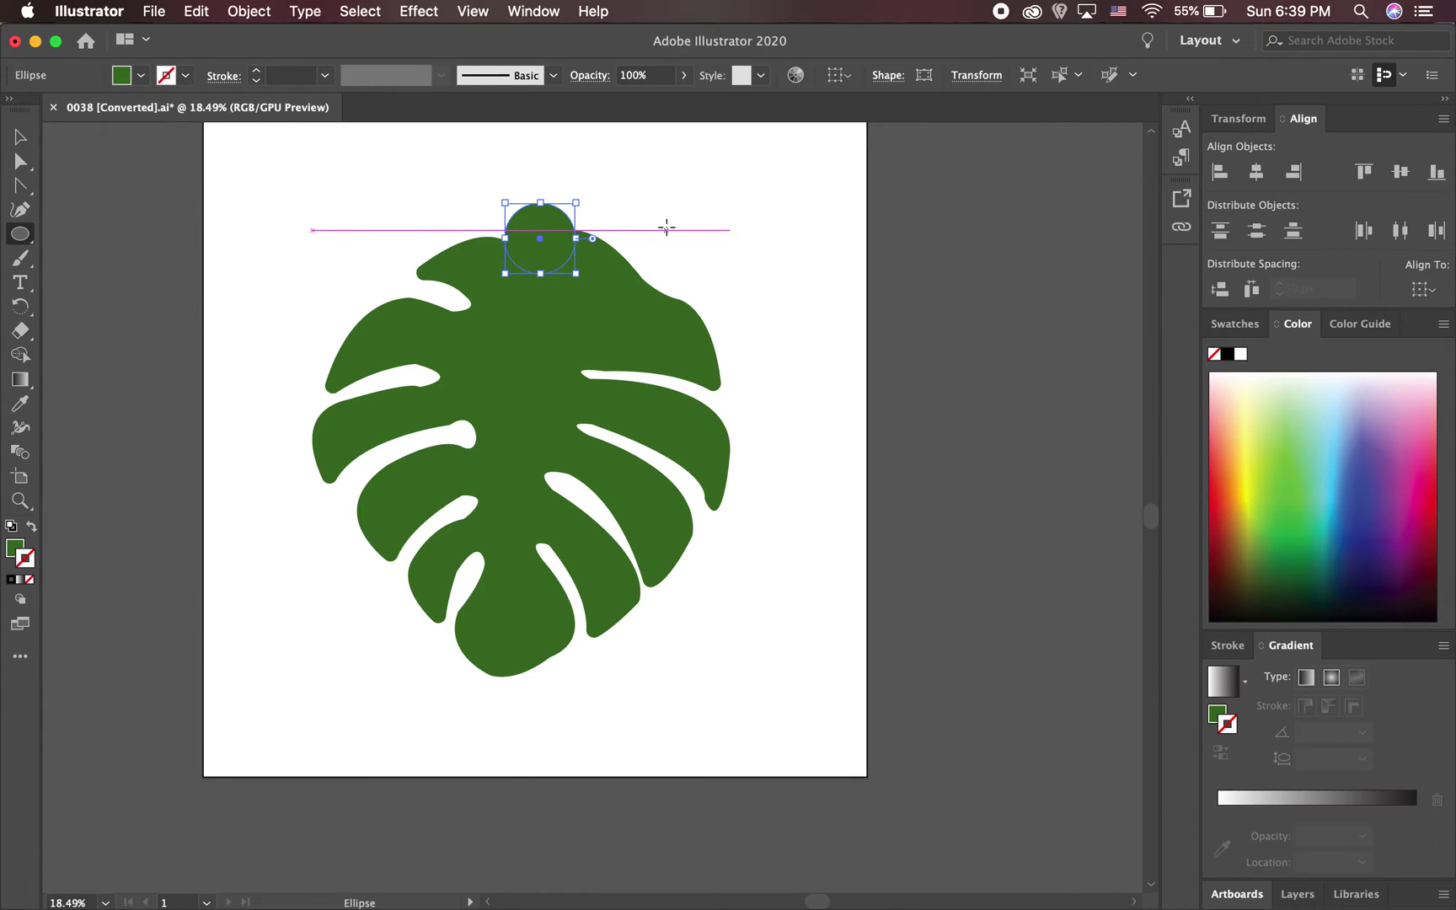
click(665, 227)
click(680, 510)
Move the circle up and slightly left so it is centred above the leaf's top notch
click(17, 143)
mouse_move(549, 224)
mouse_down()
mouse_move(519, 202)
mouse_move(531, 221)
mouse_up()
click(679, 211)
click(658, 207)
click(620, 218)
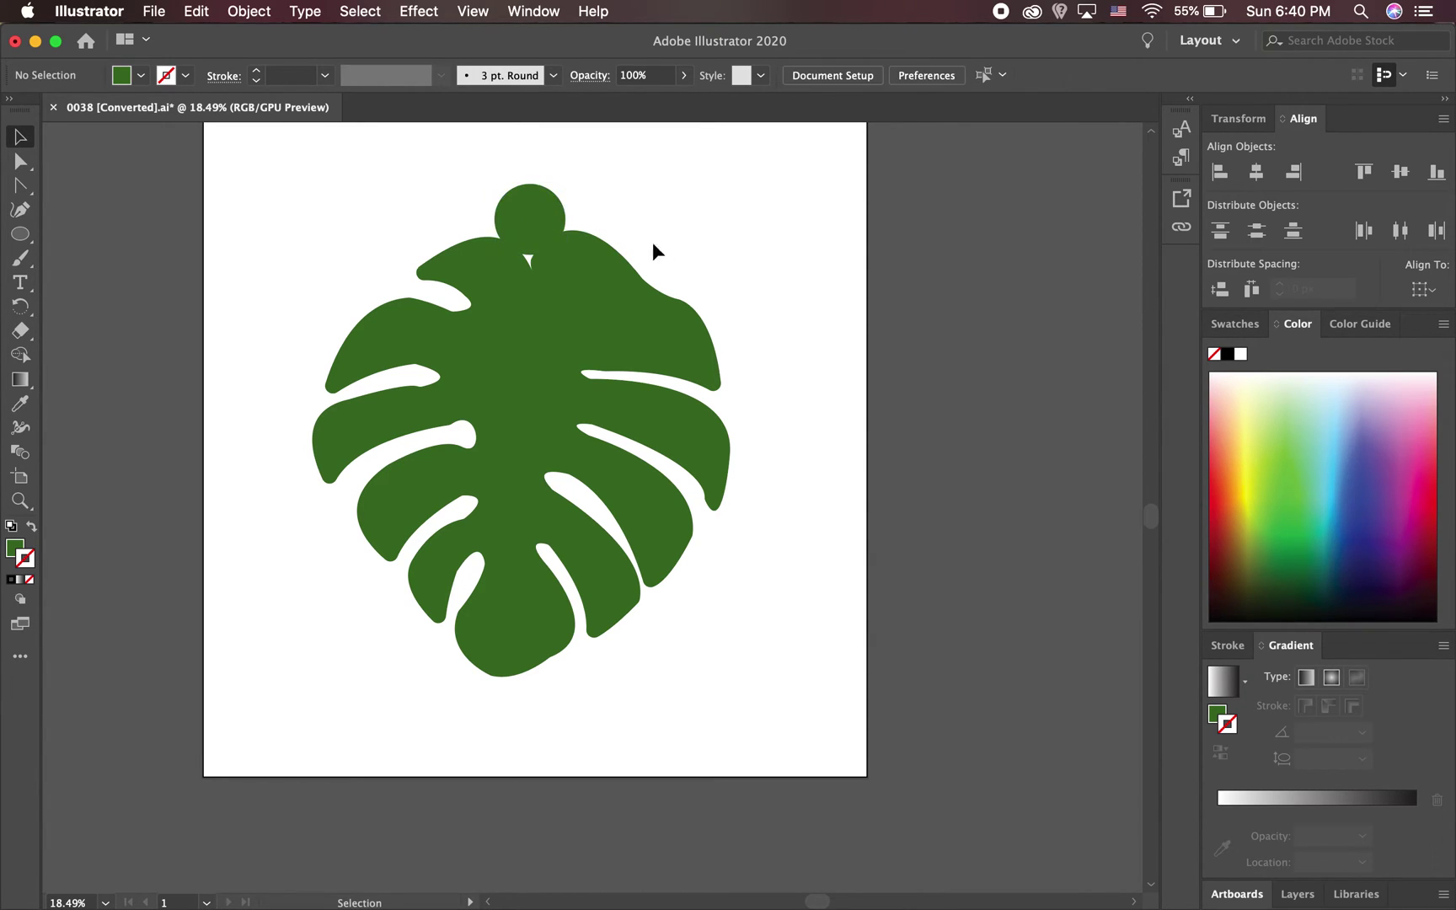
Leave the circle's own isolation level and move it slightly down into the leaf's notch
double_click(531, 246)
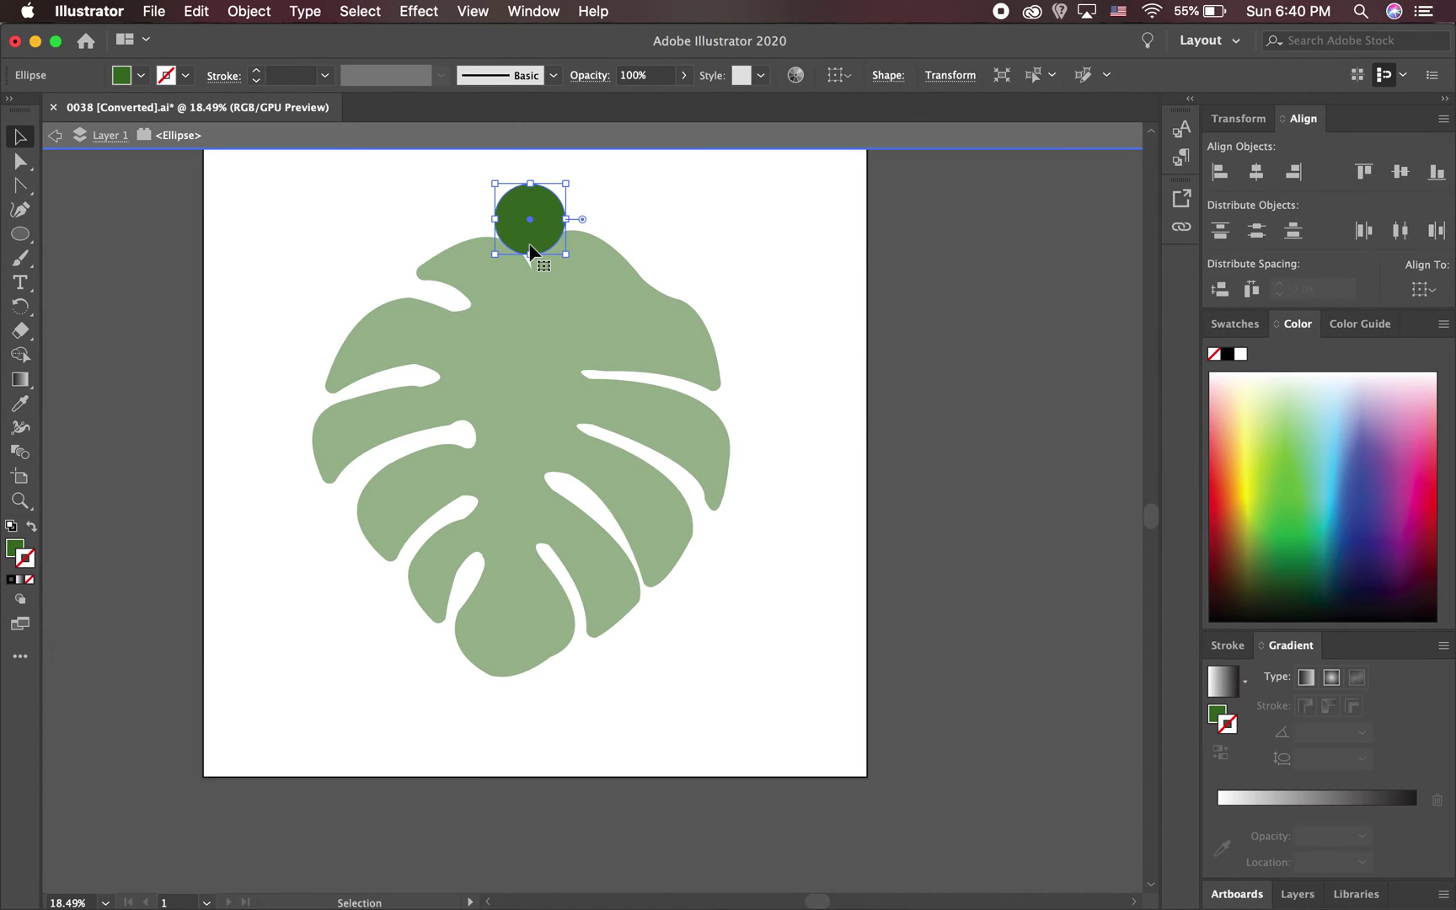
click(645, 232)
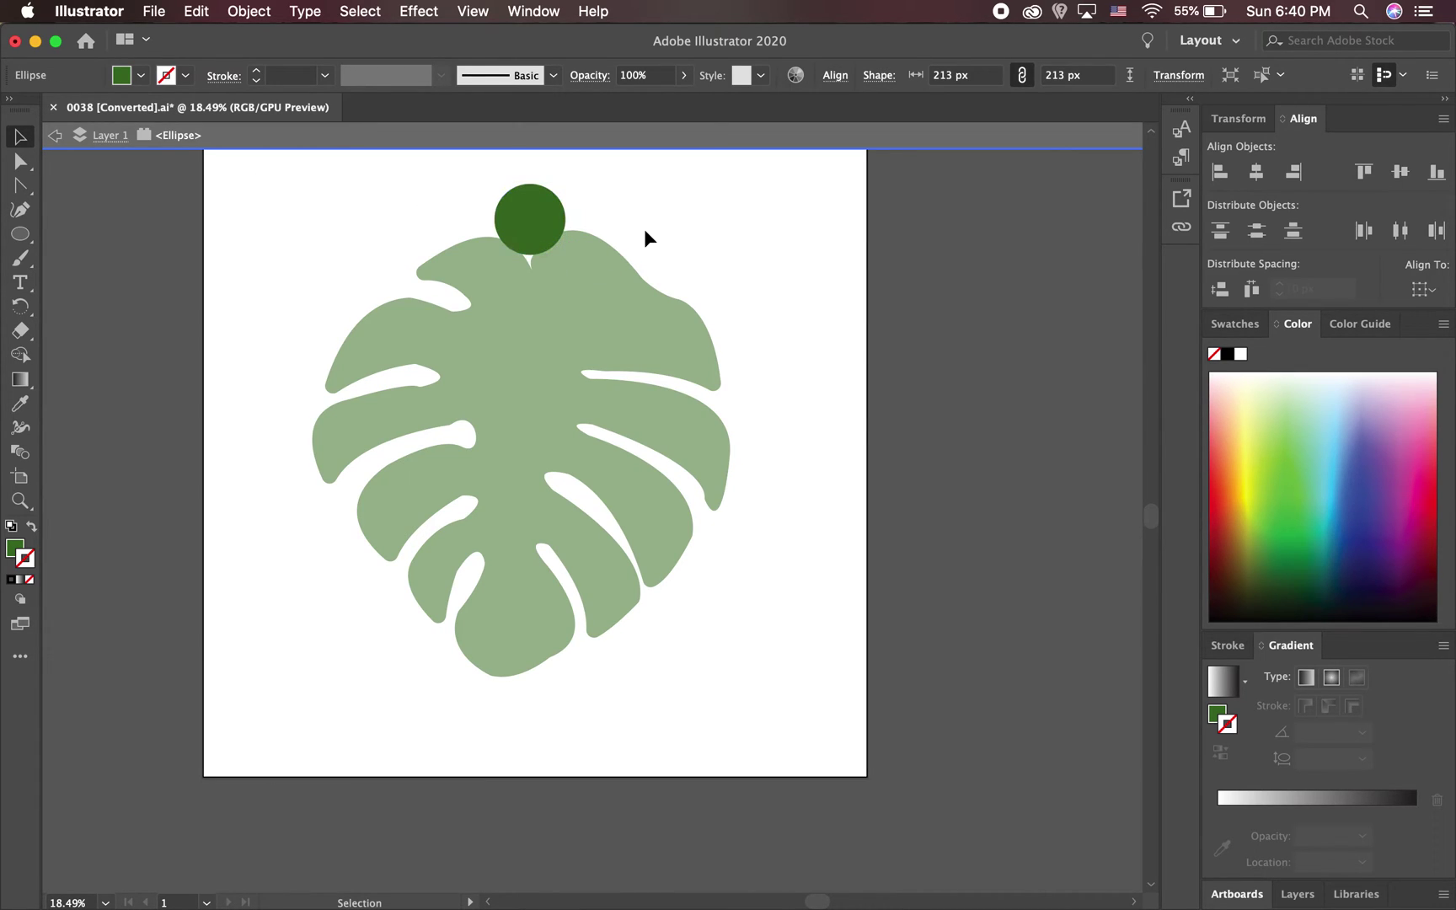
click(53, 136)
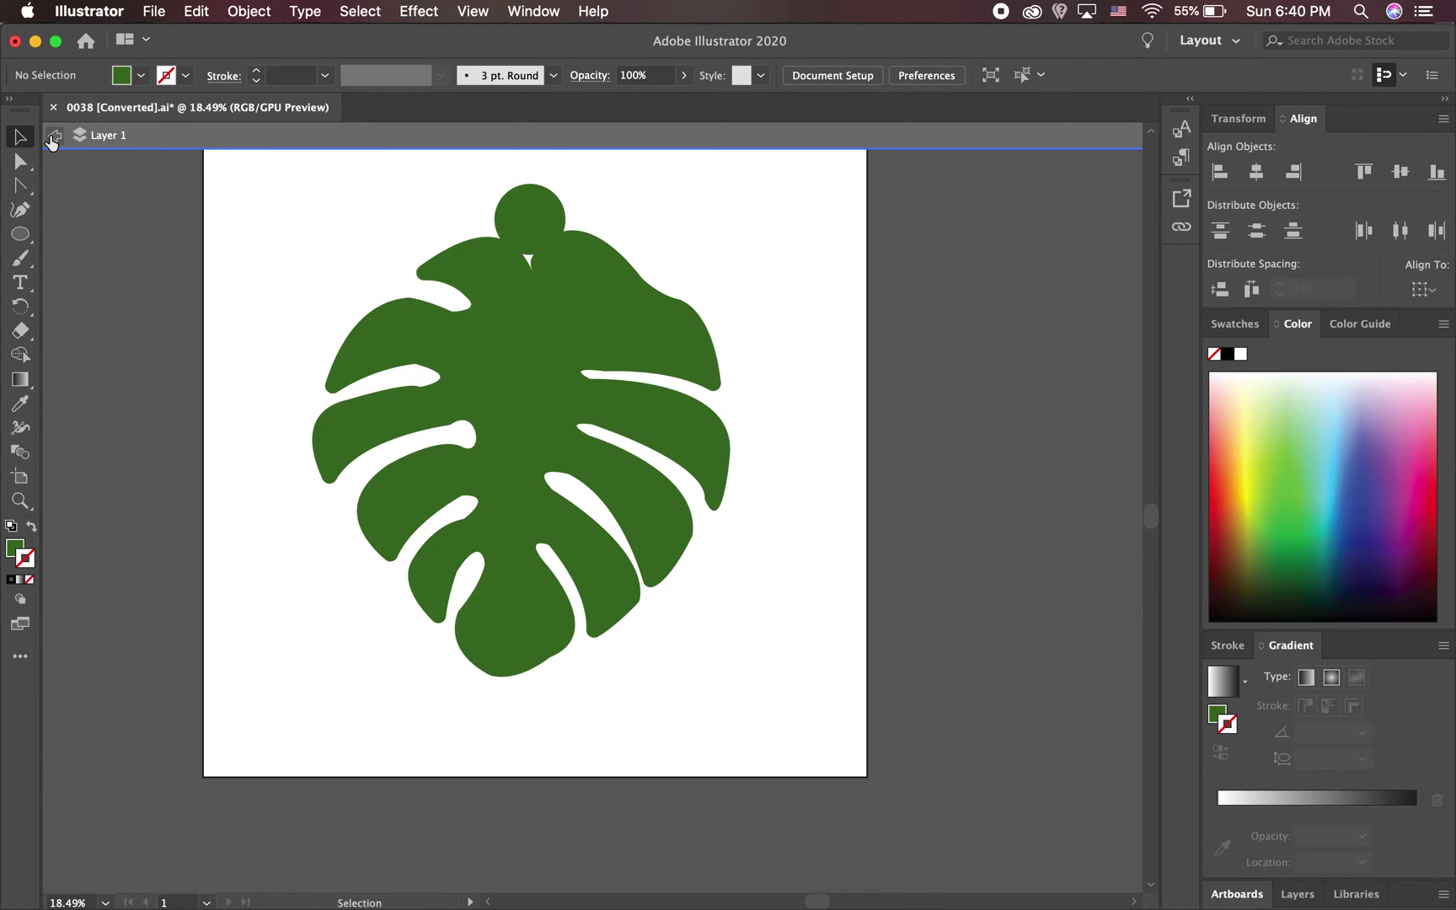
drag(538, 223, 538, 233)
click(622, 168)
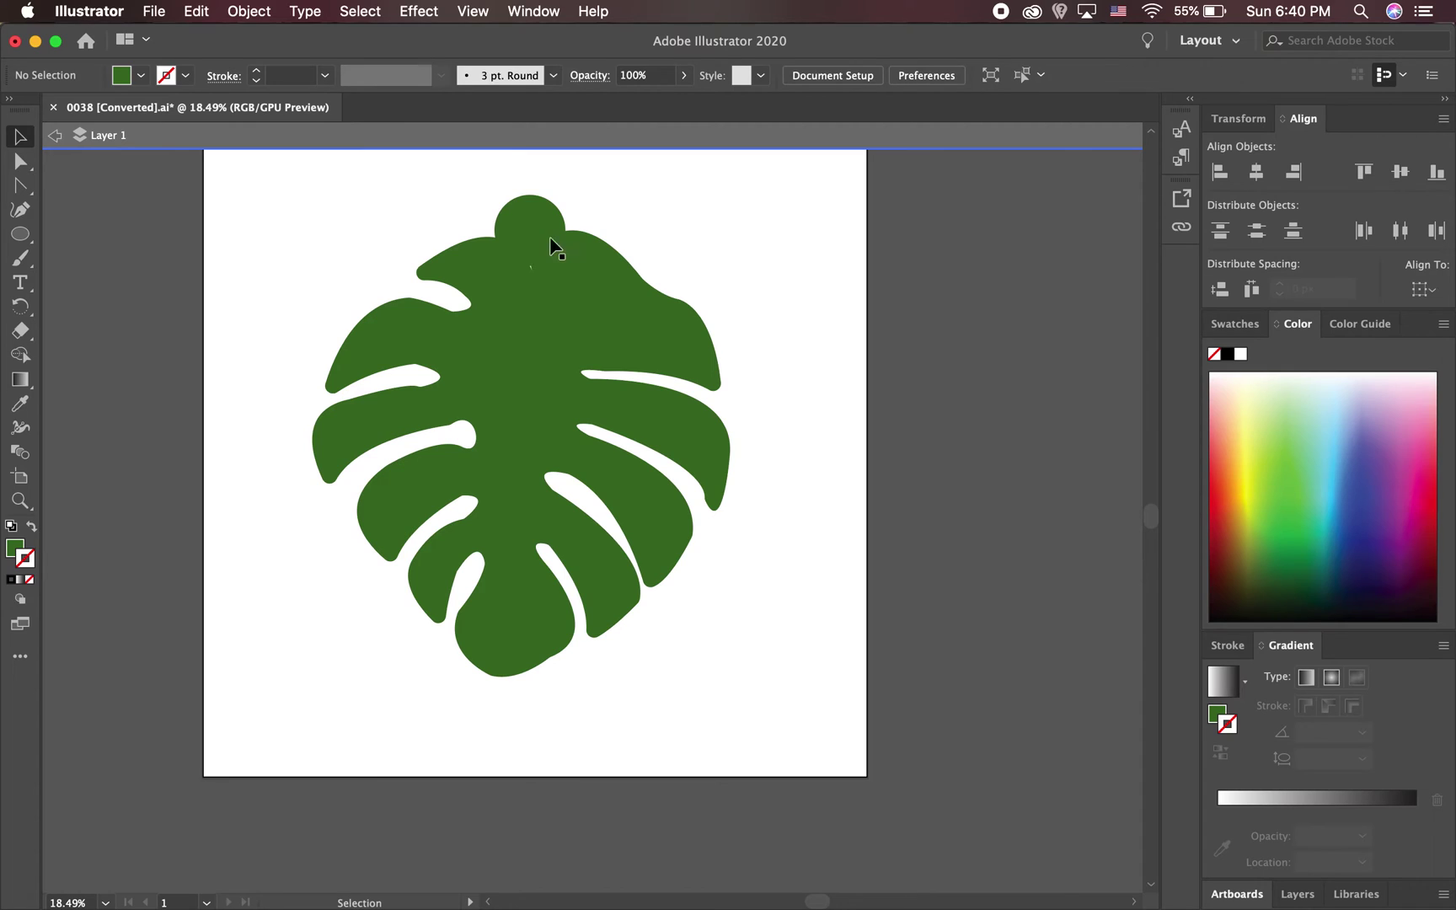
Enlarge the circle to about 240 px in diameter so it covers the whole notch
click(531, 251)
drag(566, 268, 543, 222)
click(645, 207)
click(659, 230)
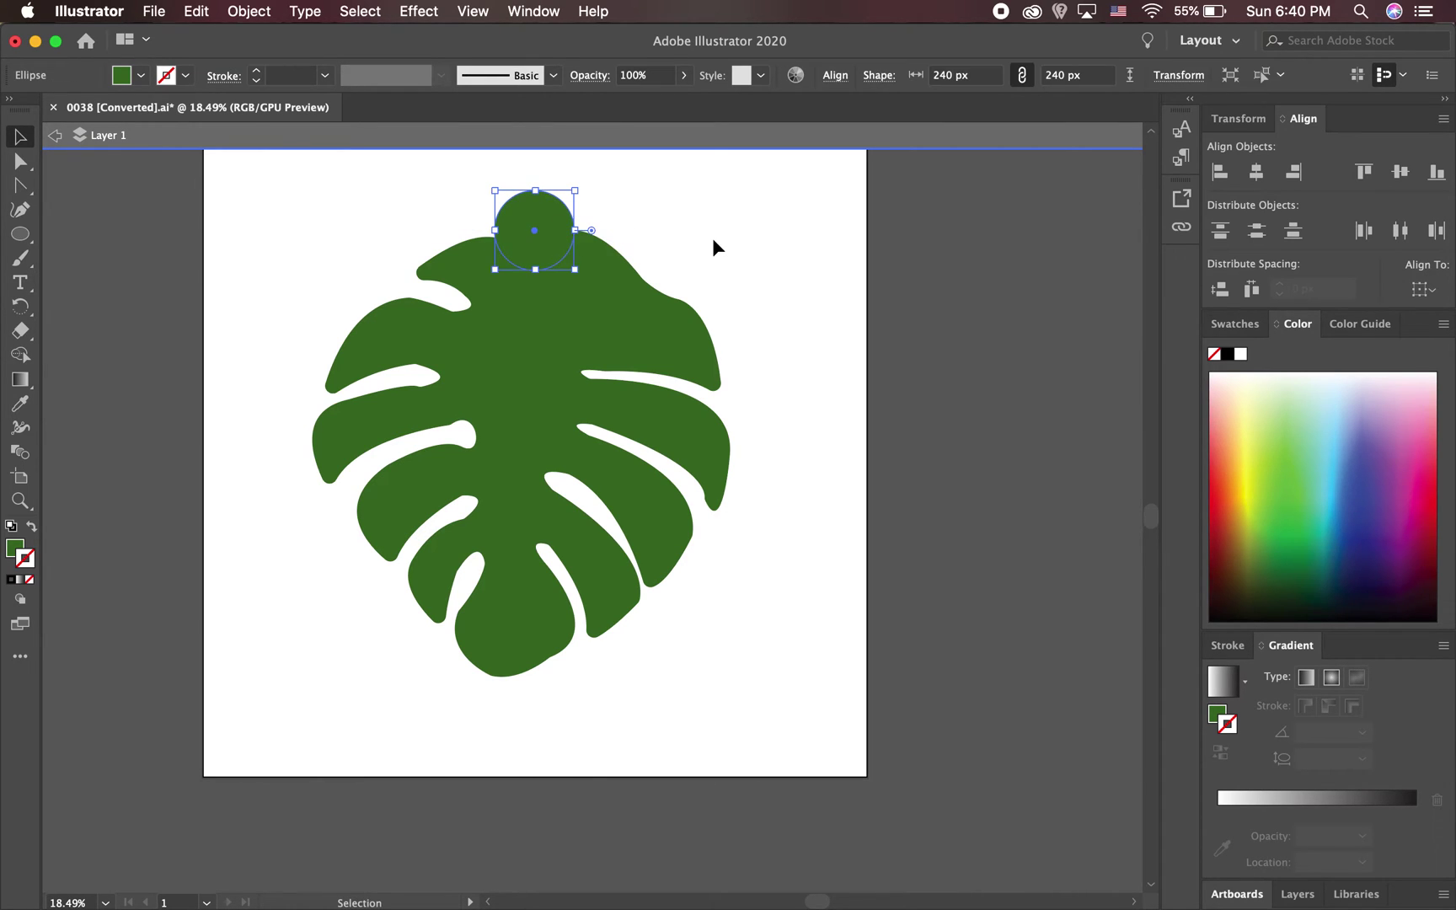
click(712, 238)
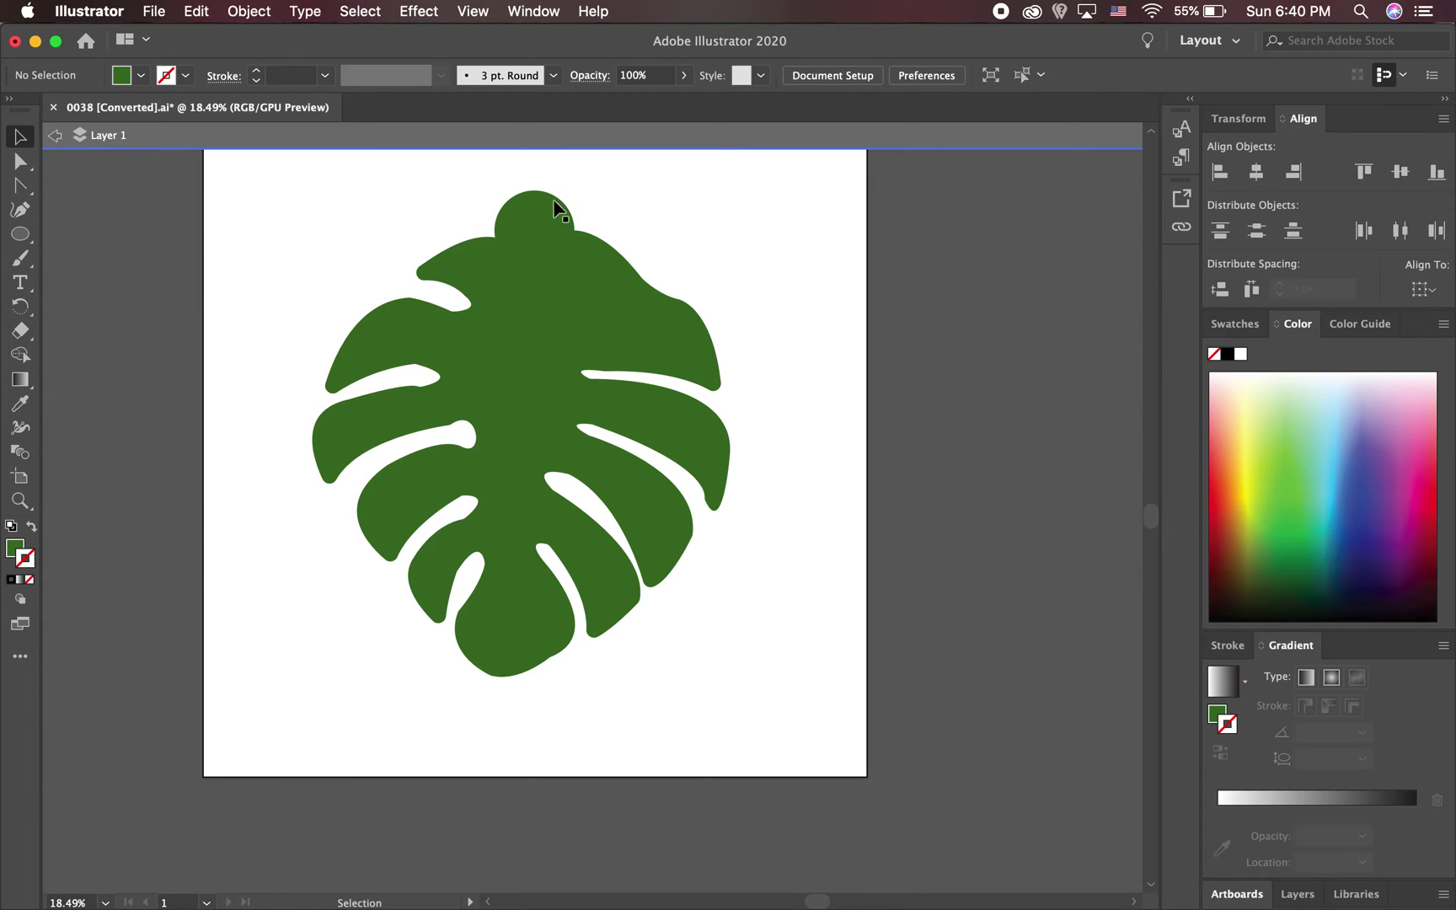
Merge the circle and the leaf into one shape with the Pathfinder's Unite mode
click(535, 230)
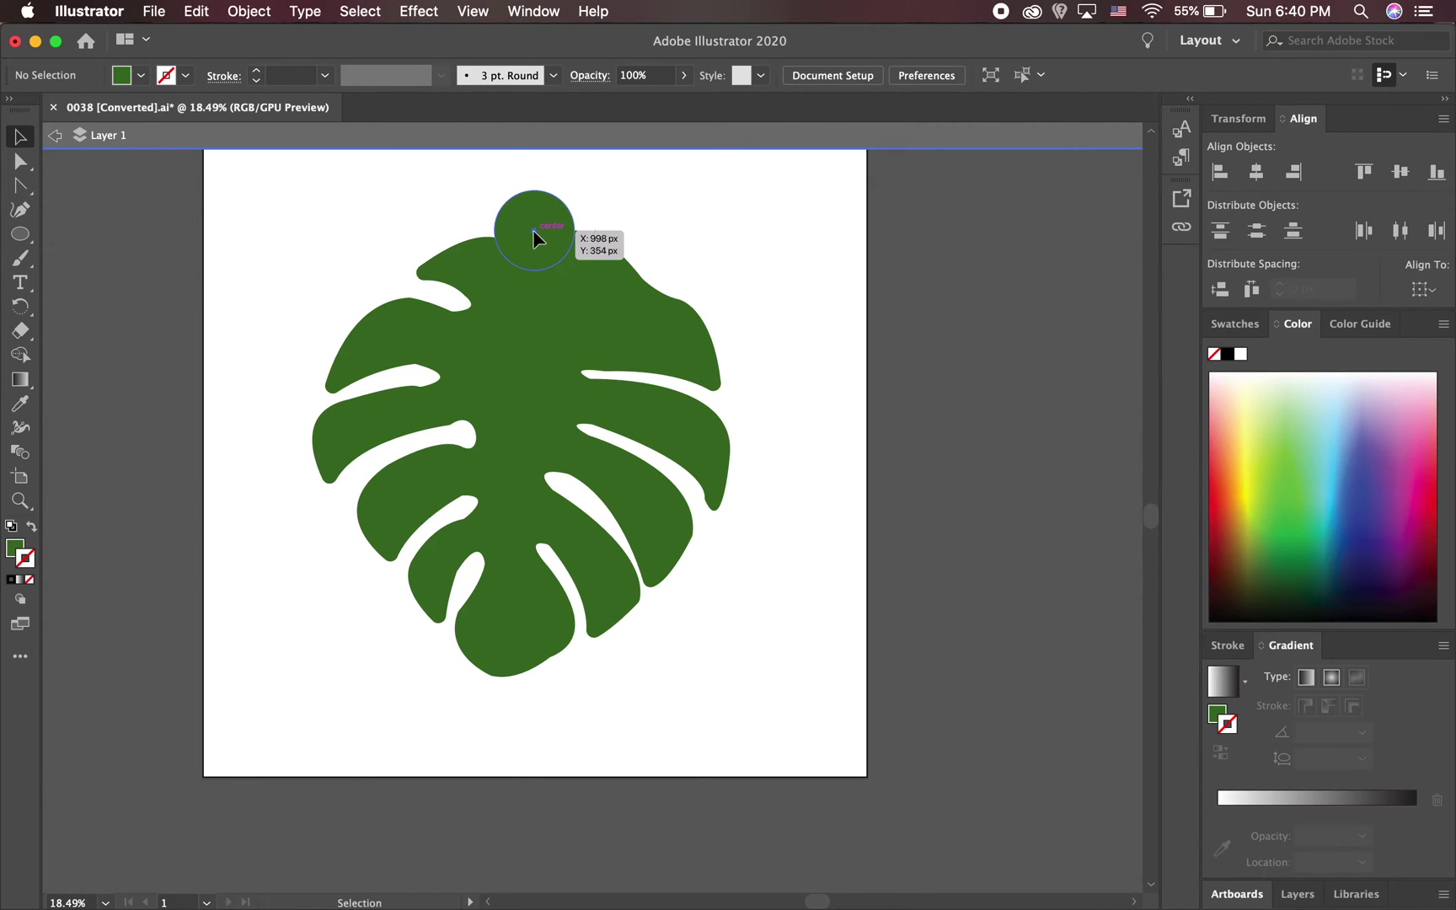
click(603, 318)
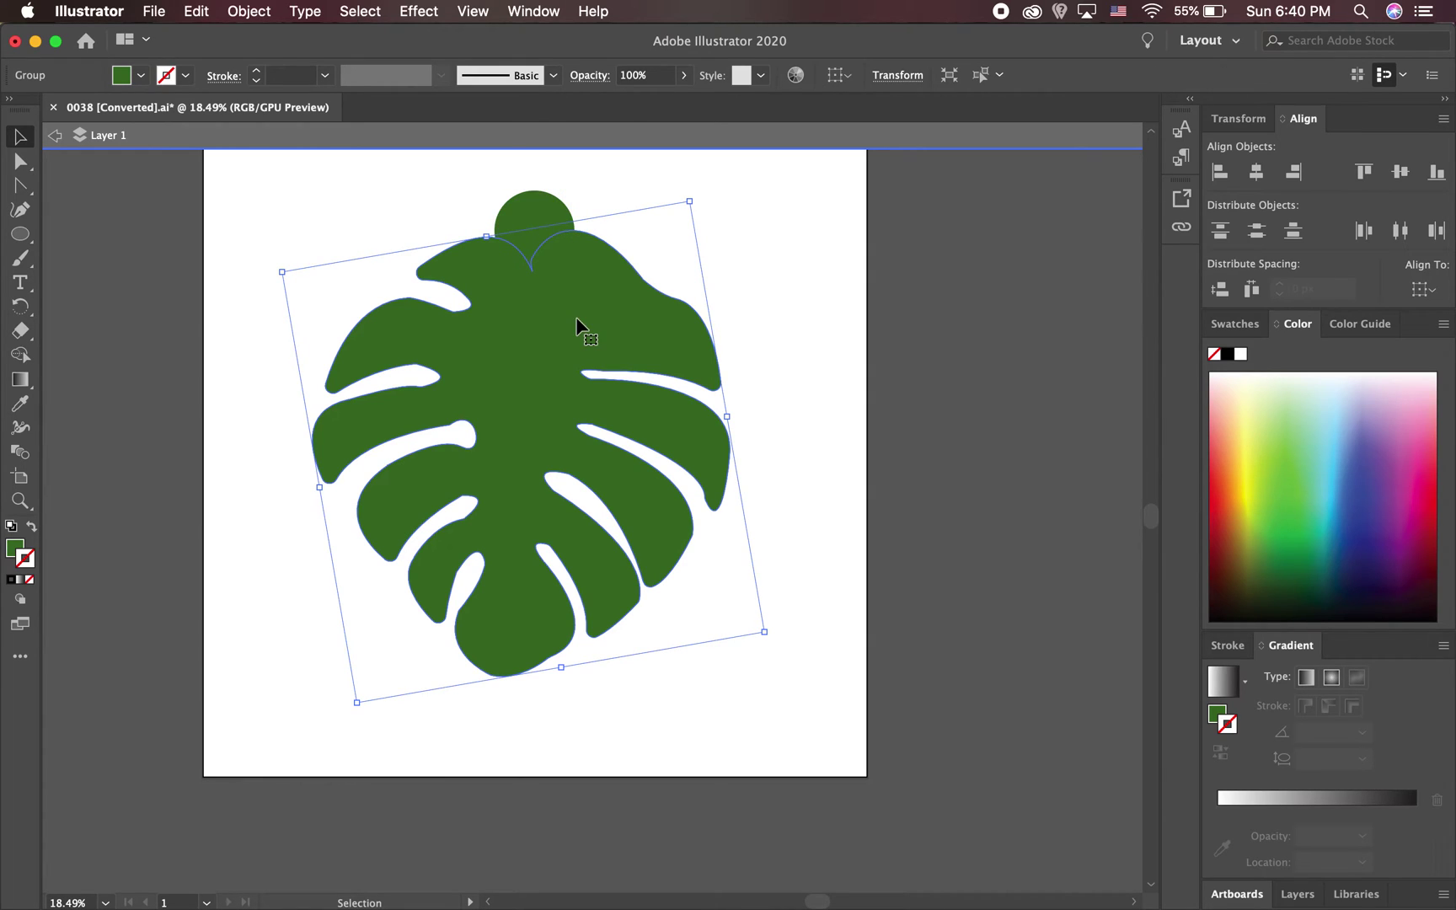
click(533, 206)
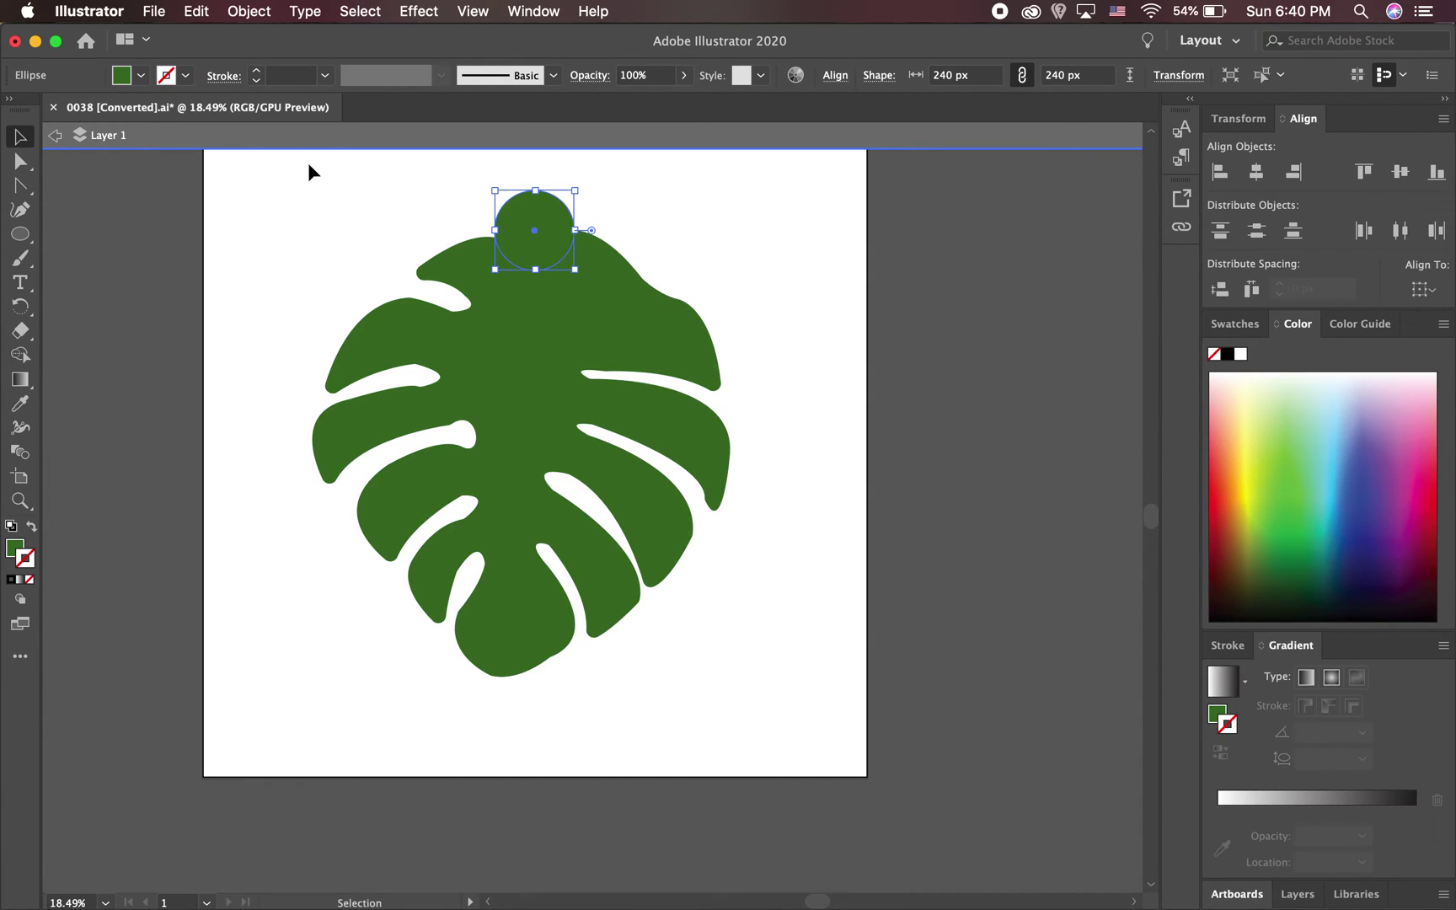
key(super+a)
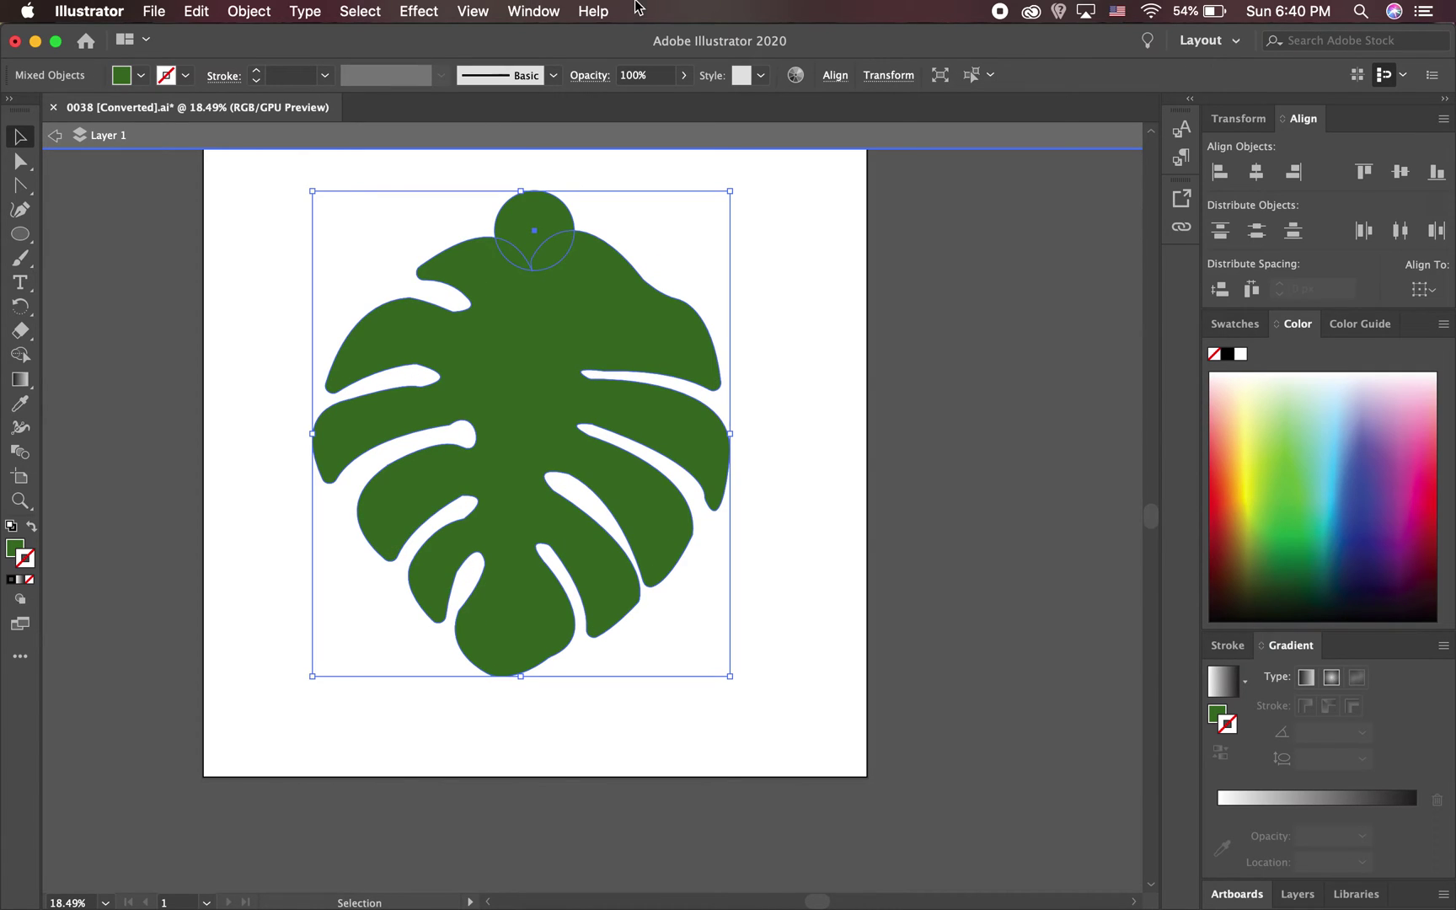
click(555, 12)
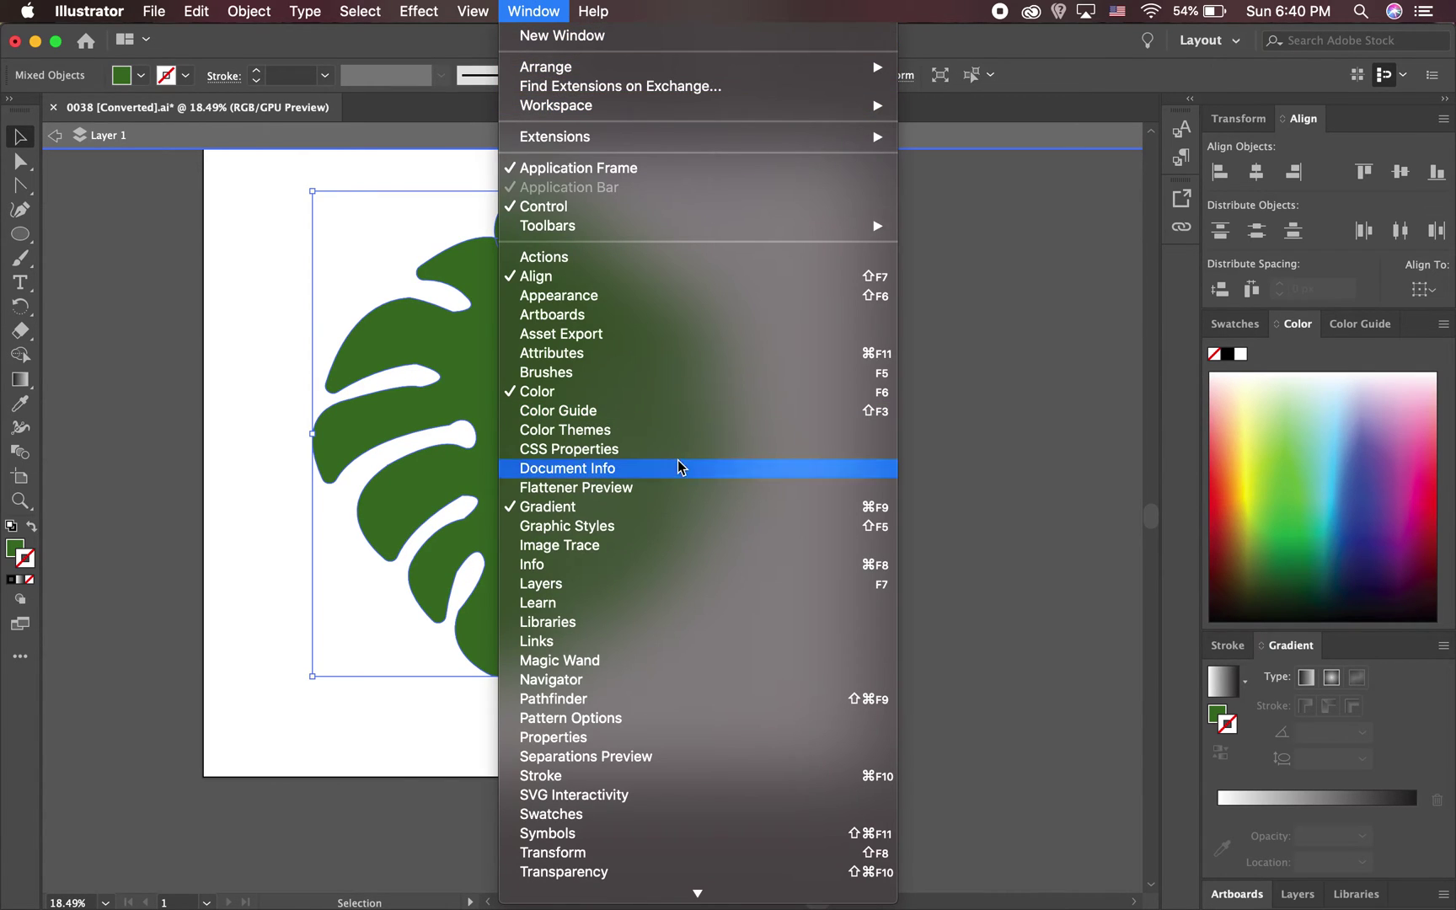
click(686, 699)
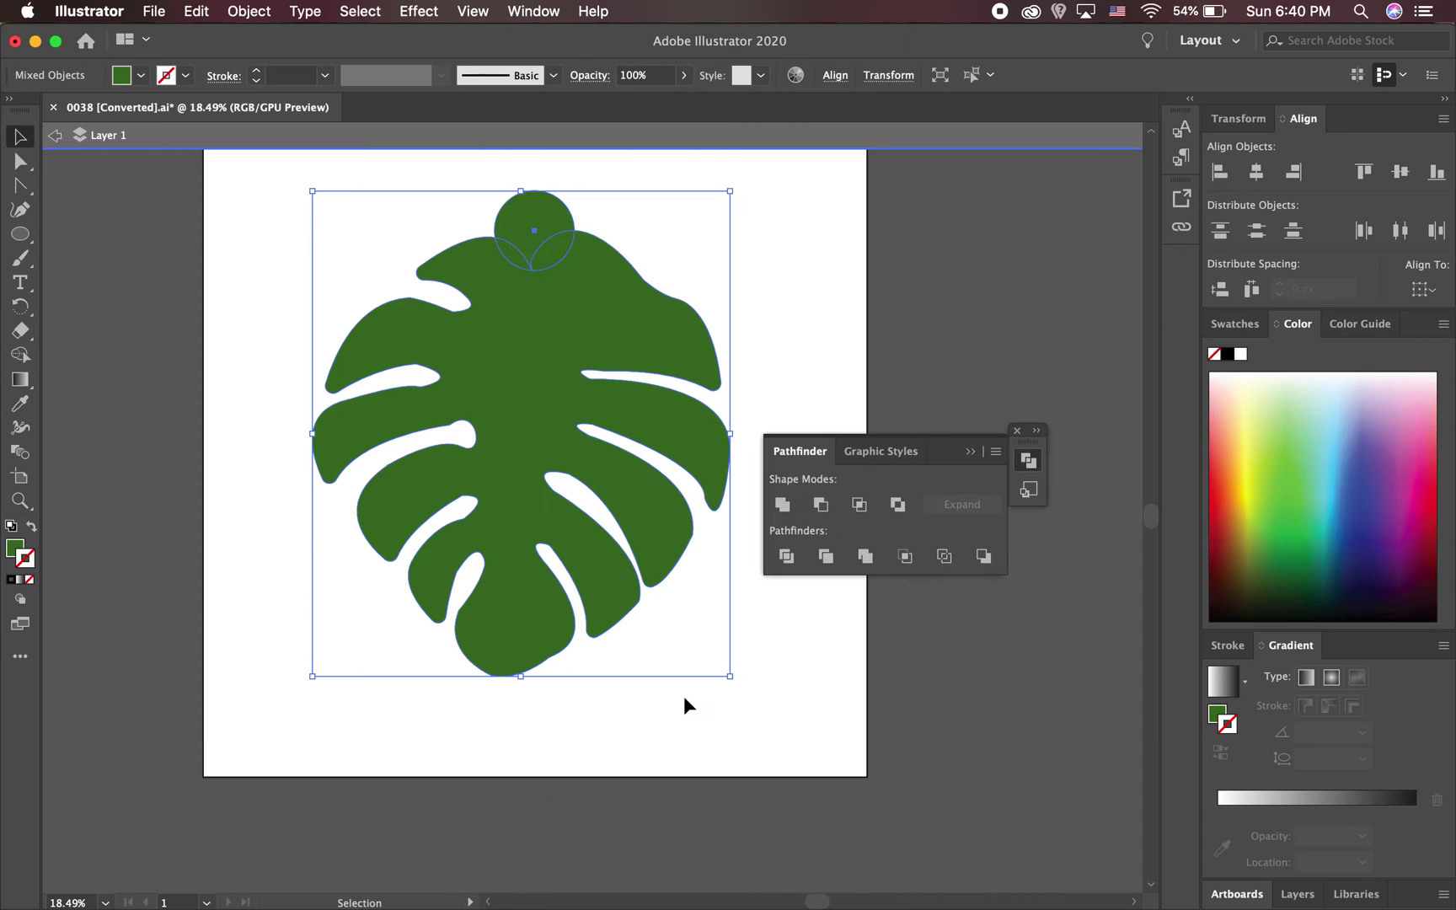
click(782, 504)
click(832, 222)
click(593, 285)
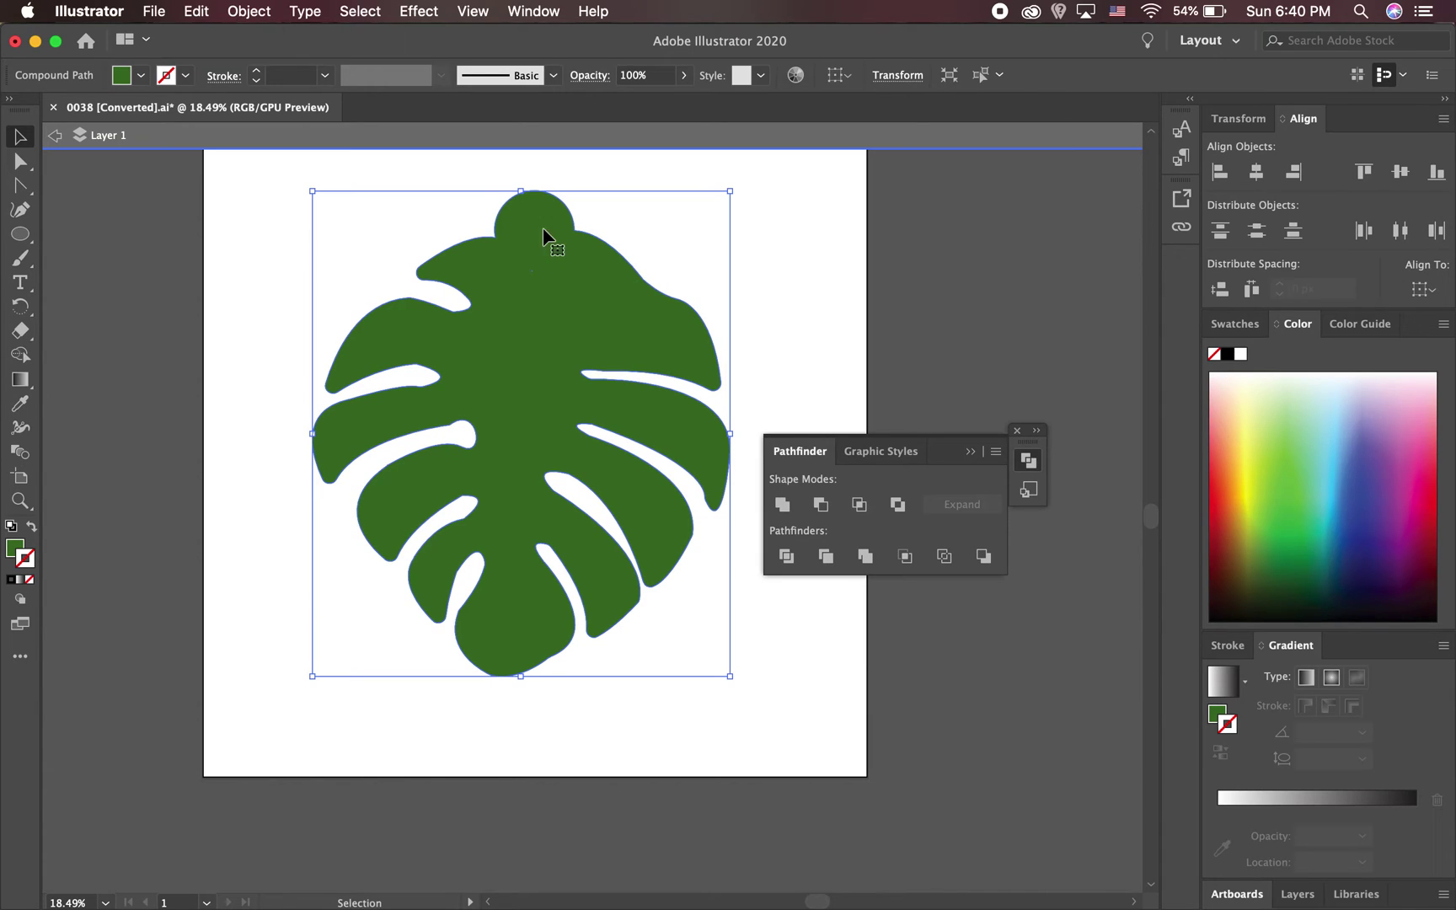
Isolate the merged leaf's compound path and delete the tiny leftover path just below the top circle
double_click(531, 274)
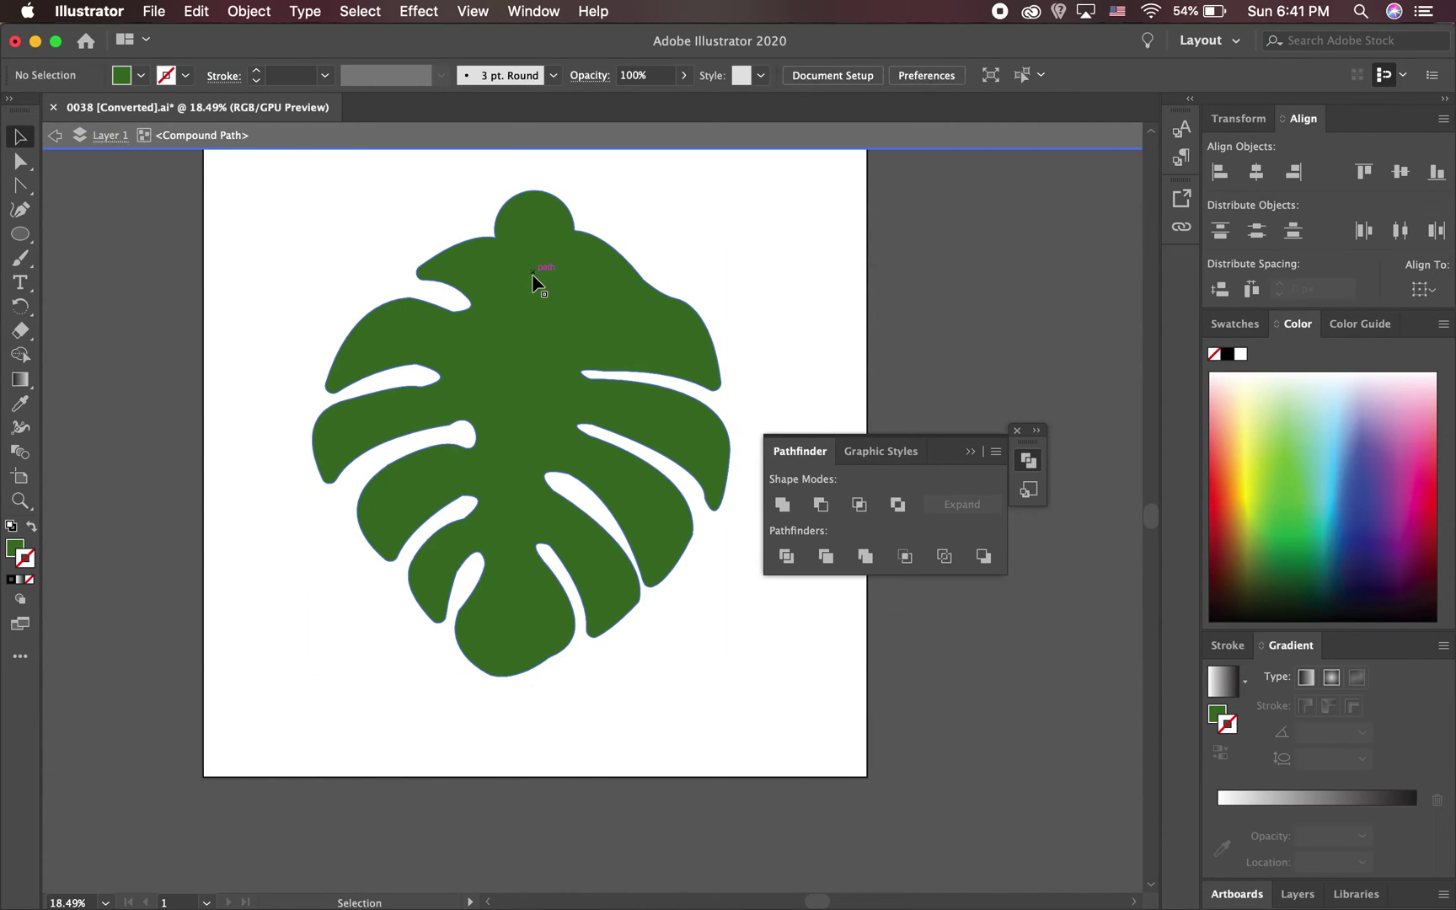
click(532, 274)
key(Delete)
Remove the leaf's green fill and give it a red outline stroke
click(523, 374)
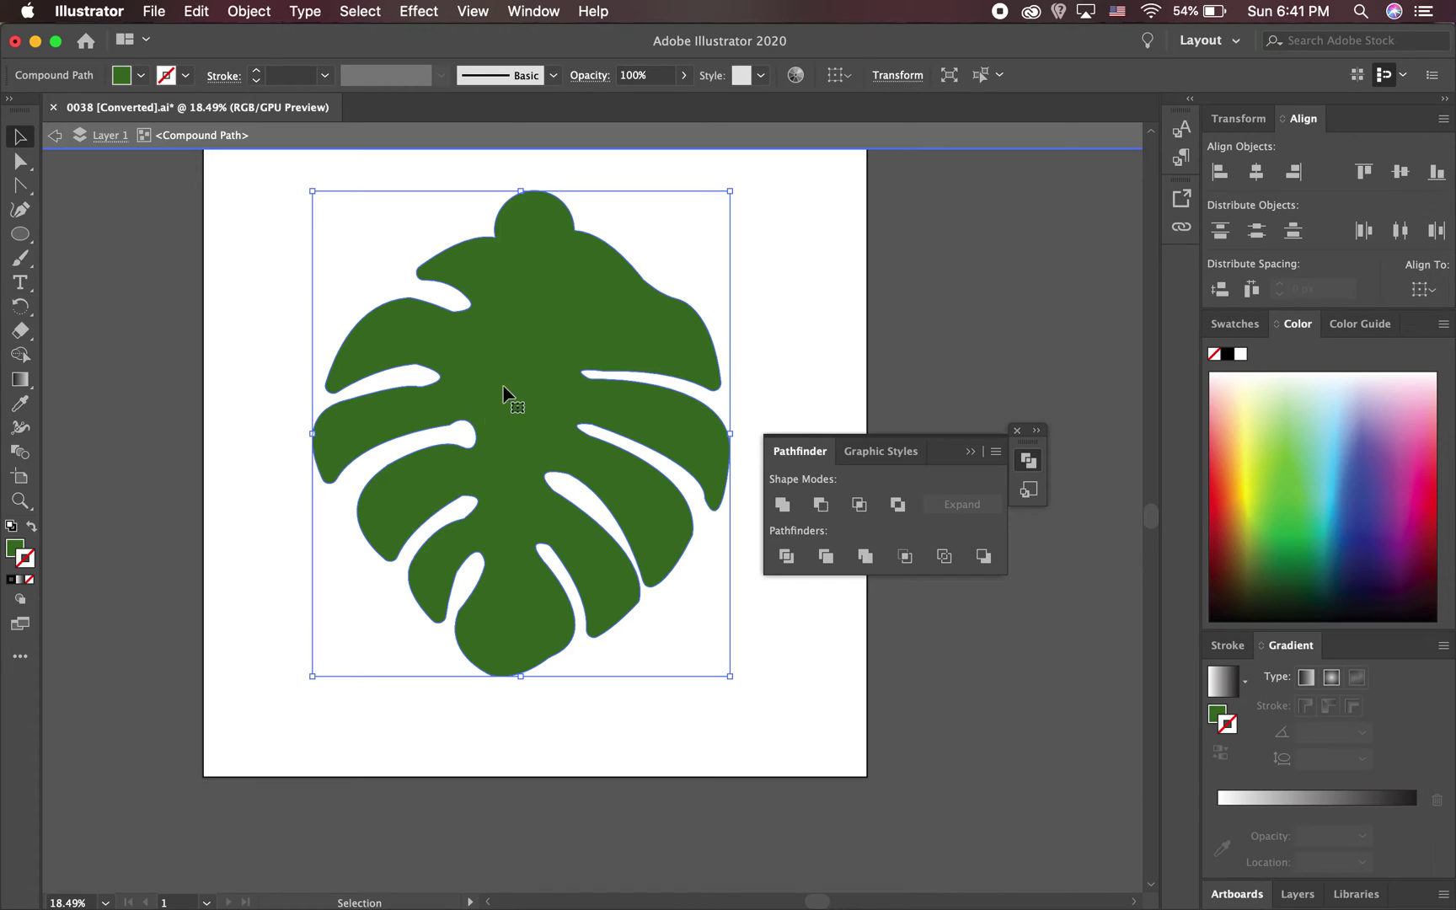
click(15, 553)
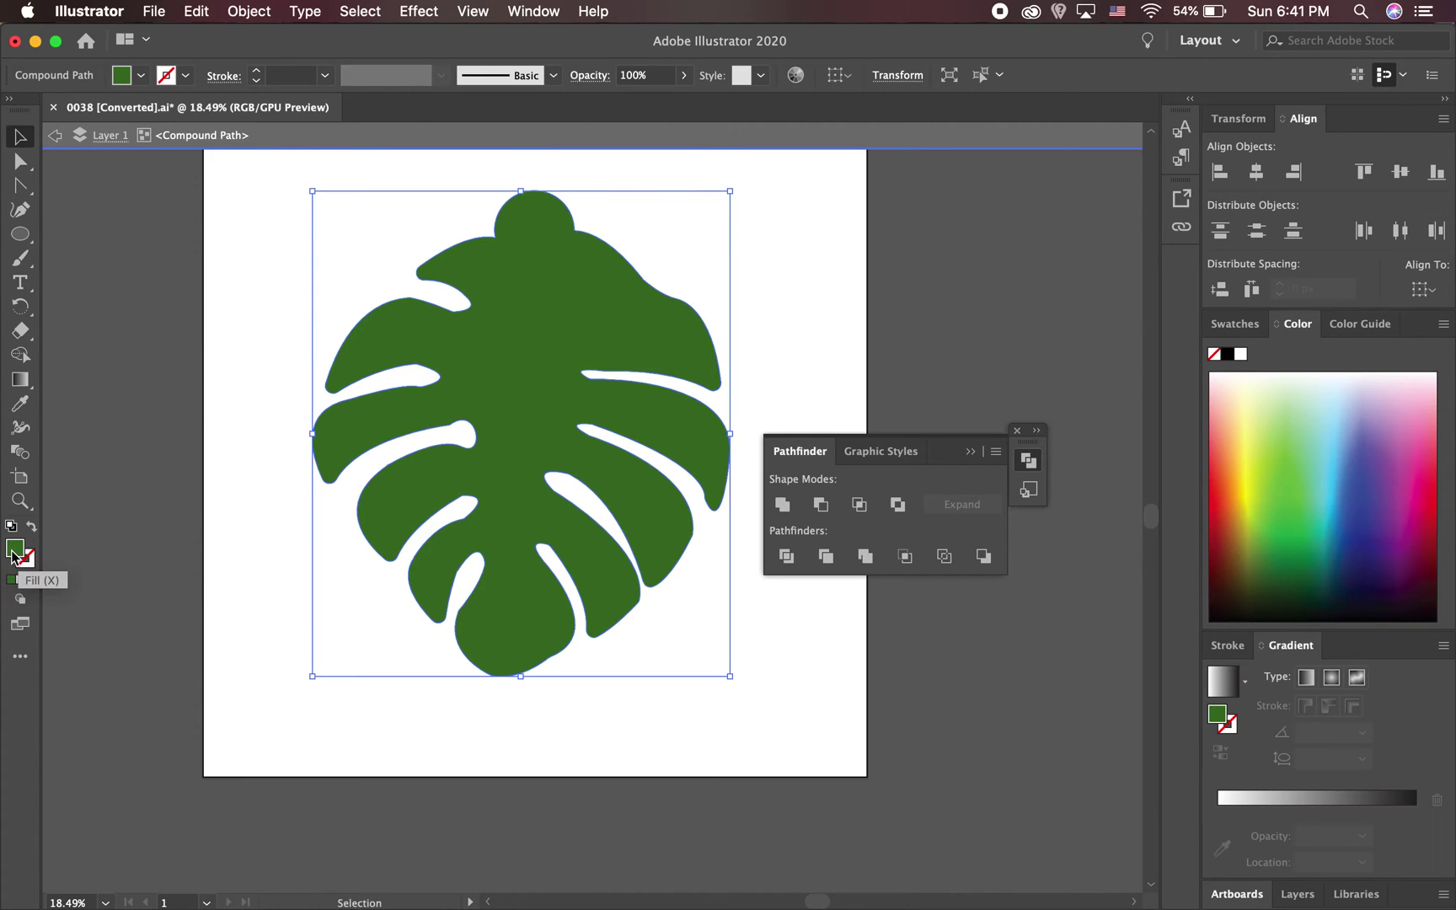
click(32, 581)
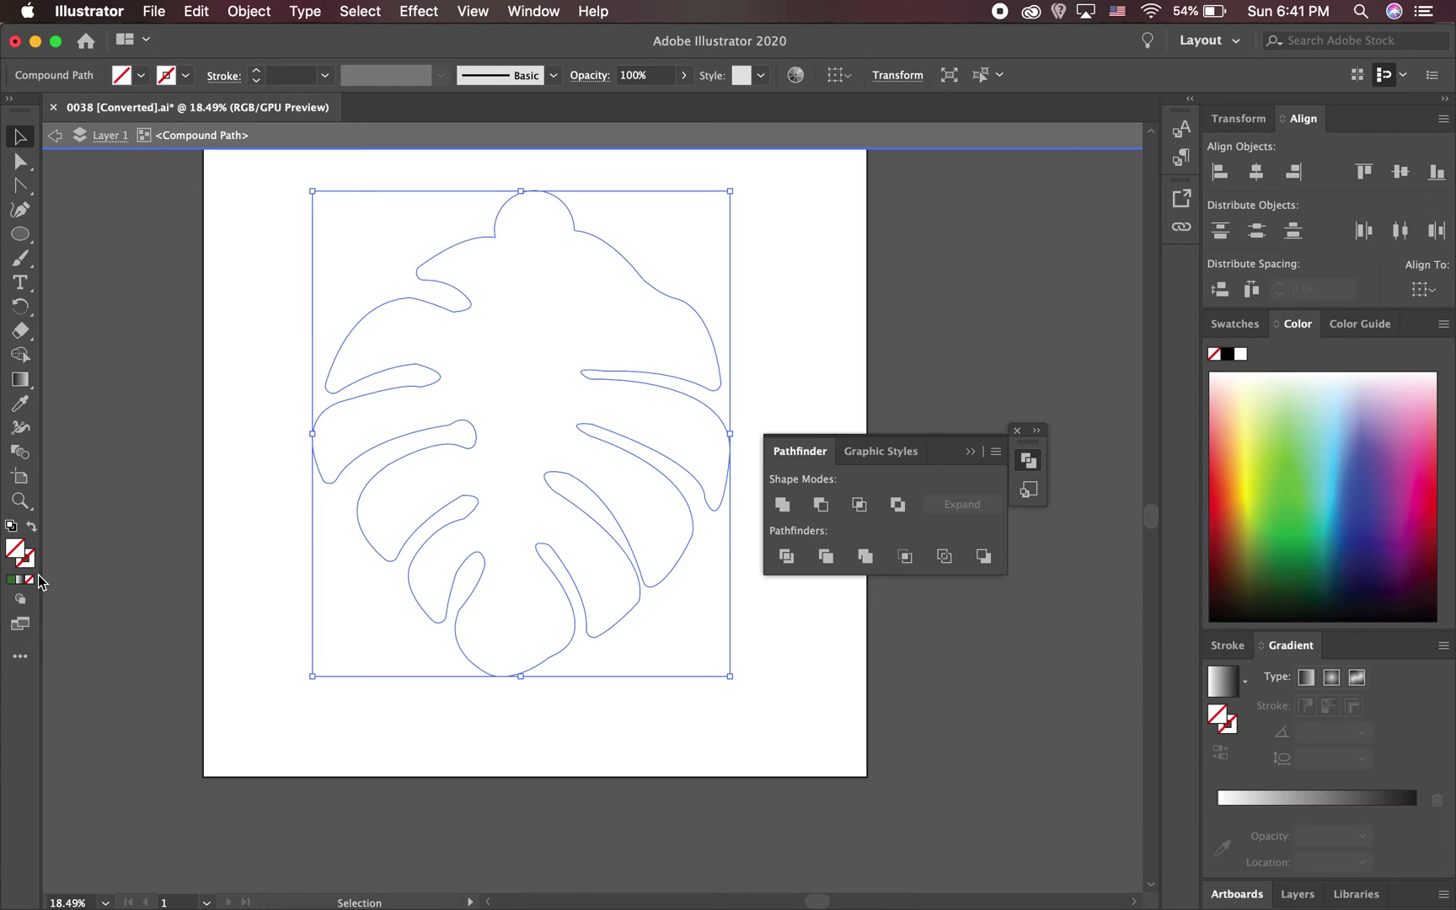
click(31, 563)
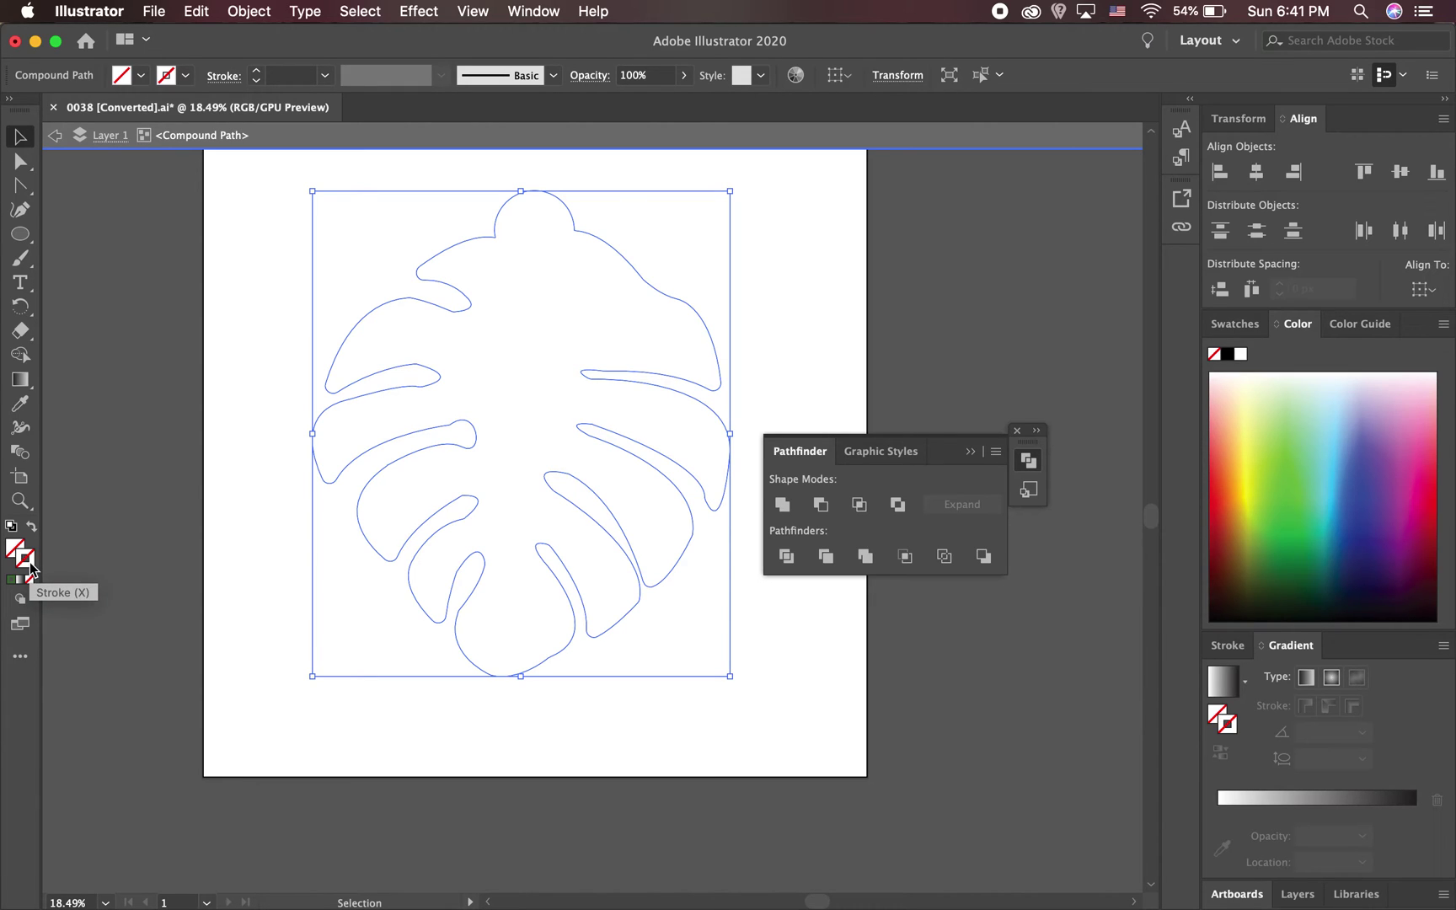
click(1216, 511)
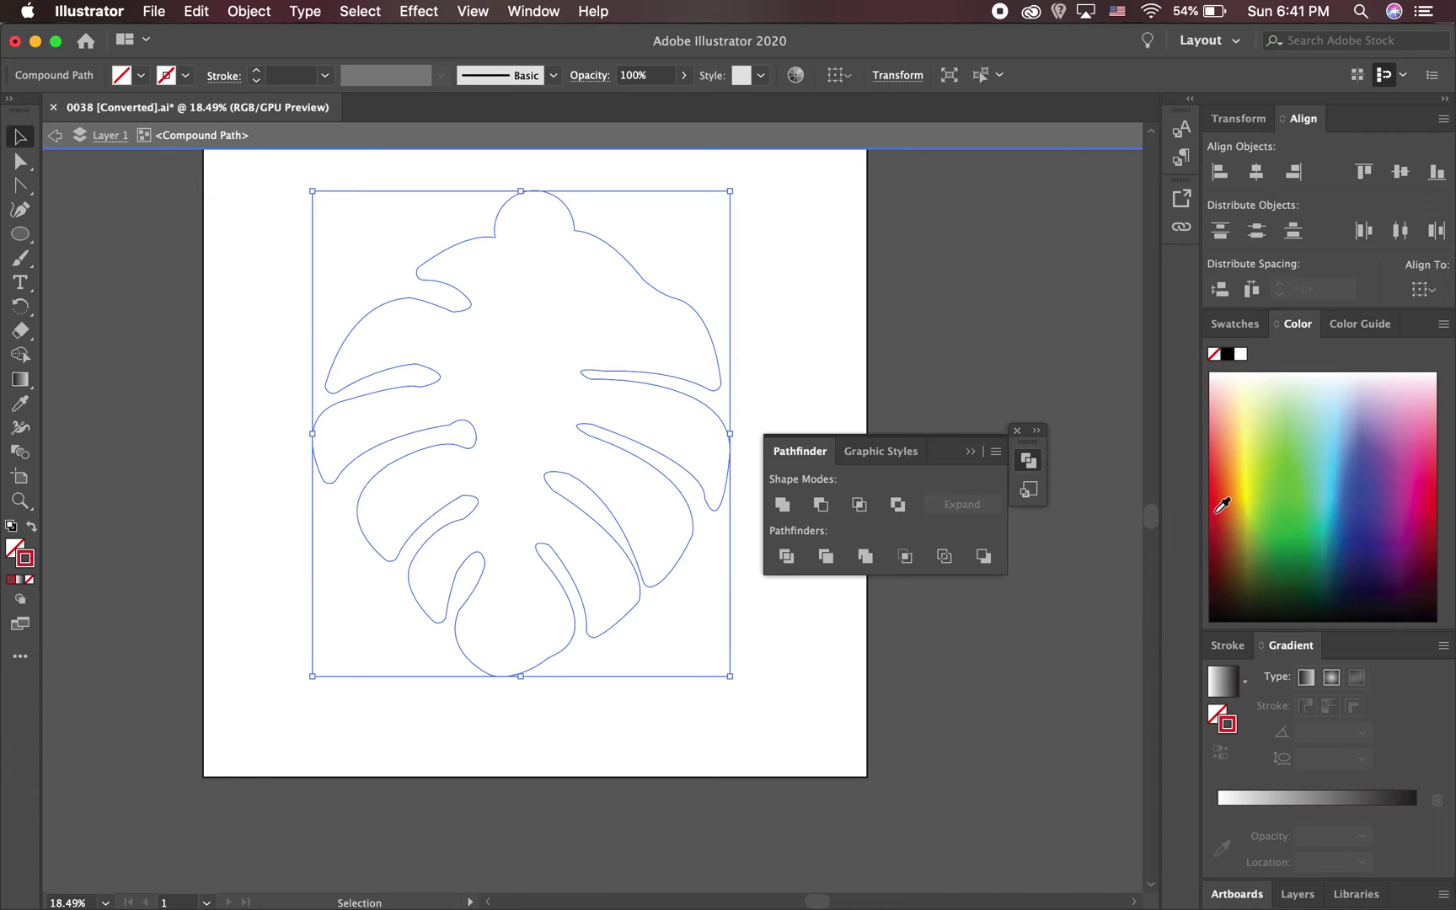
click(751, 712)
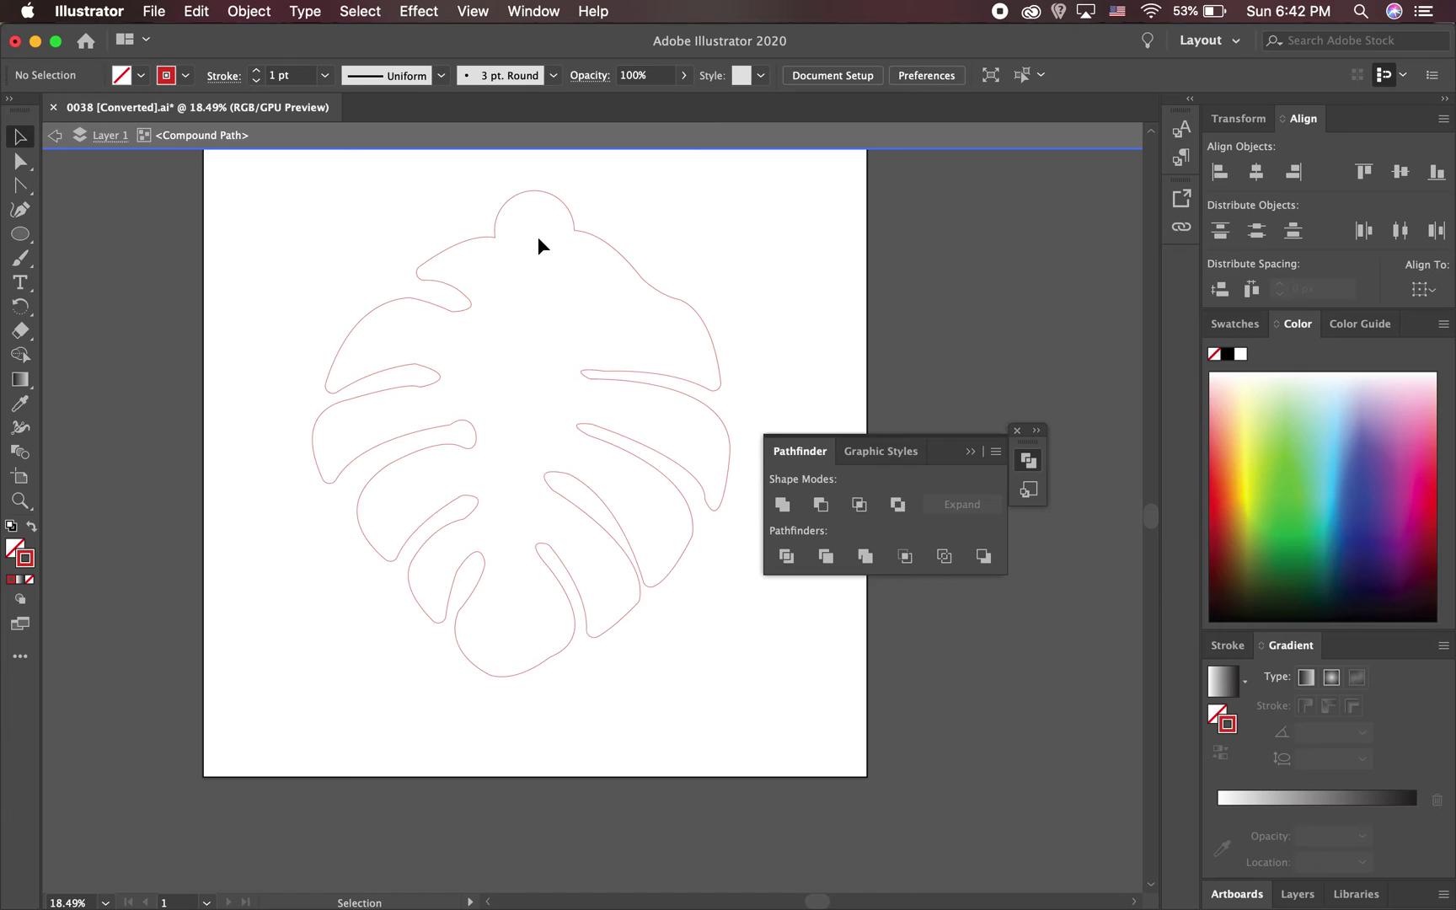
Draw a hole circle about 95 px wide inside the leaf's round top tab and shift it slightly left
click(30, 242)
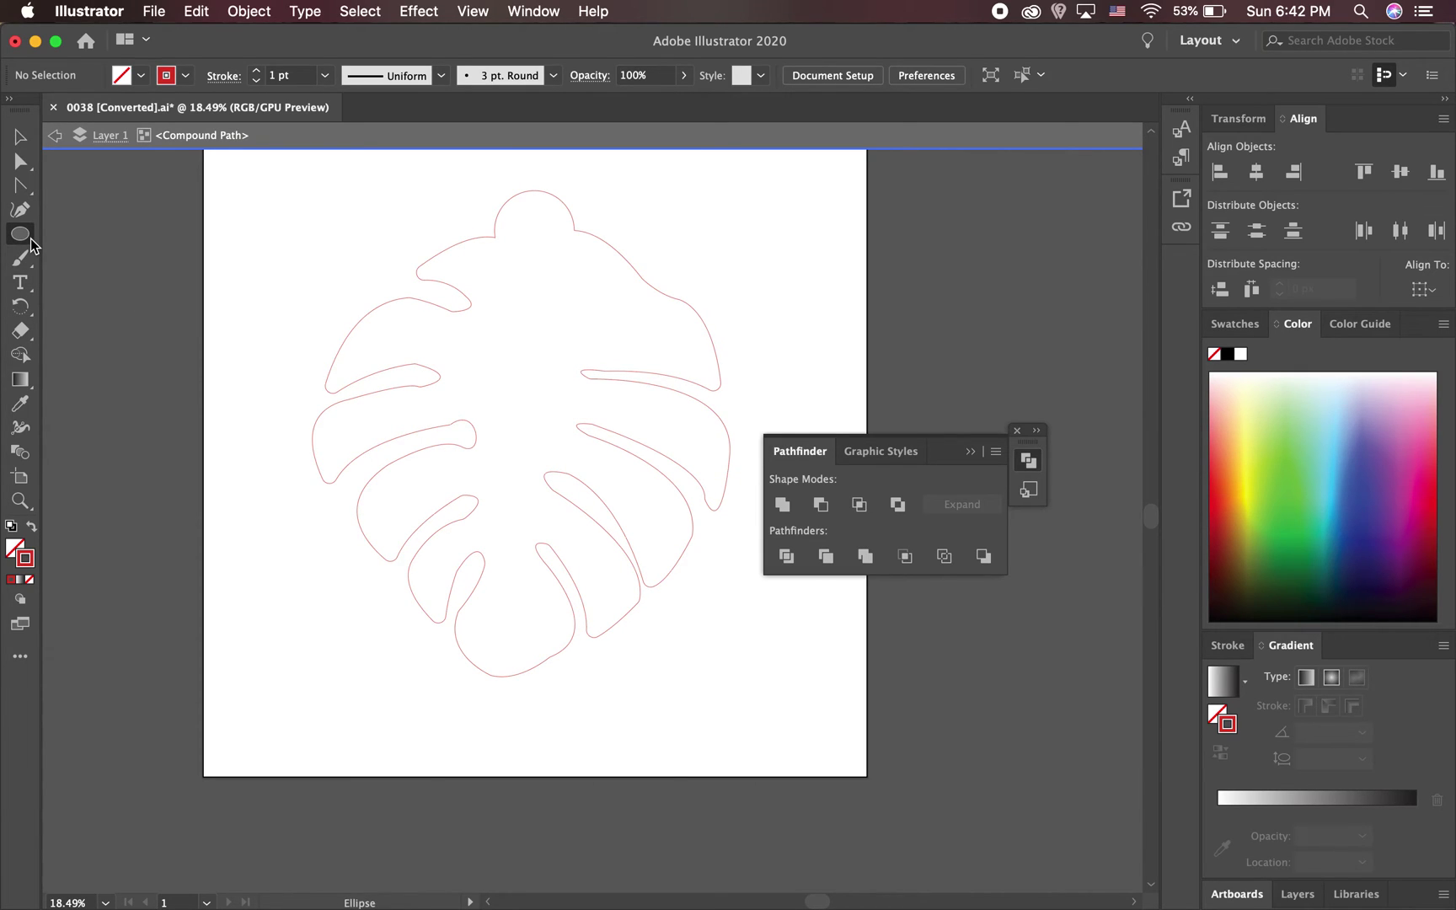
drag(520, 434, 537, 235)
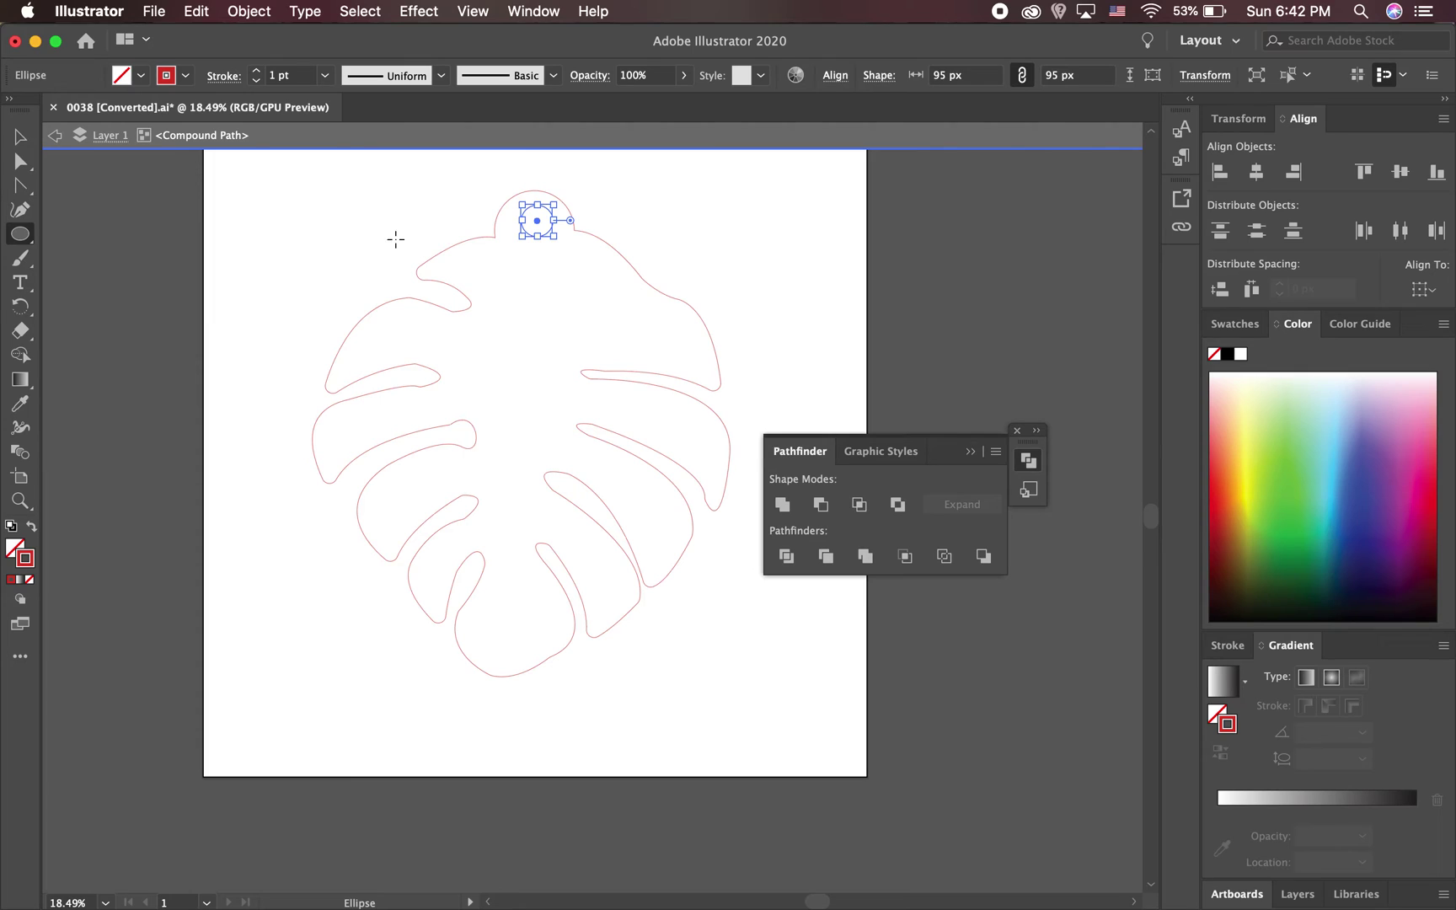
click(20, 161)
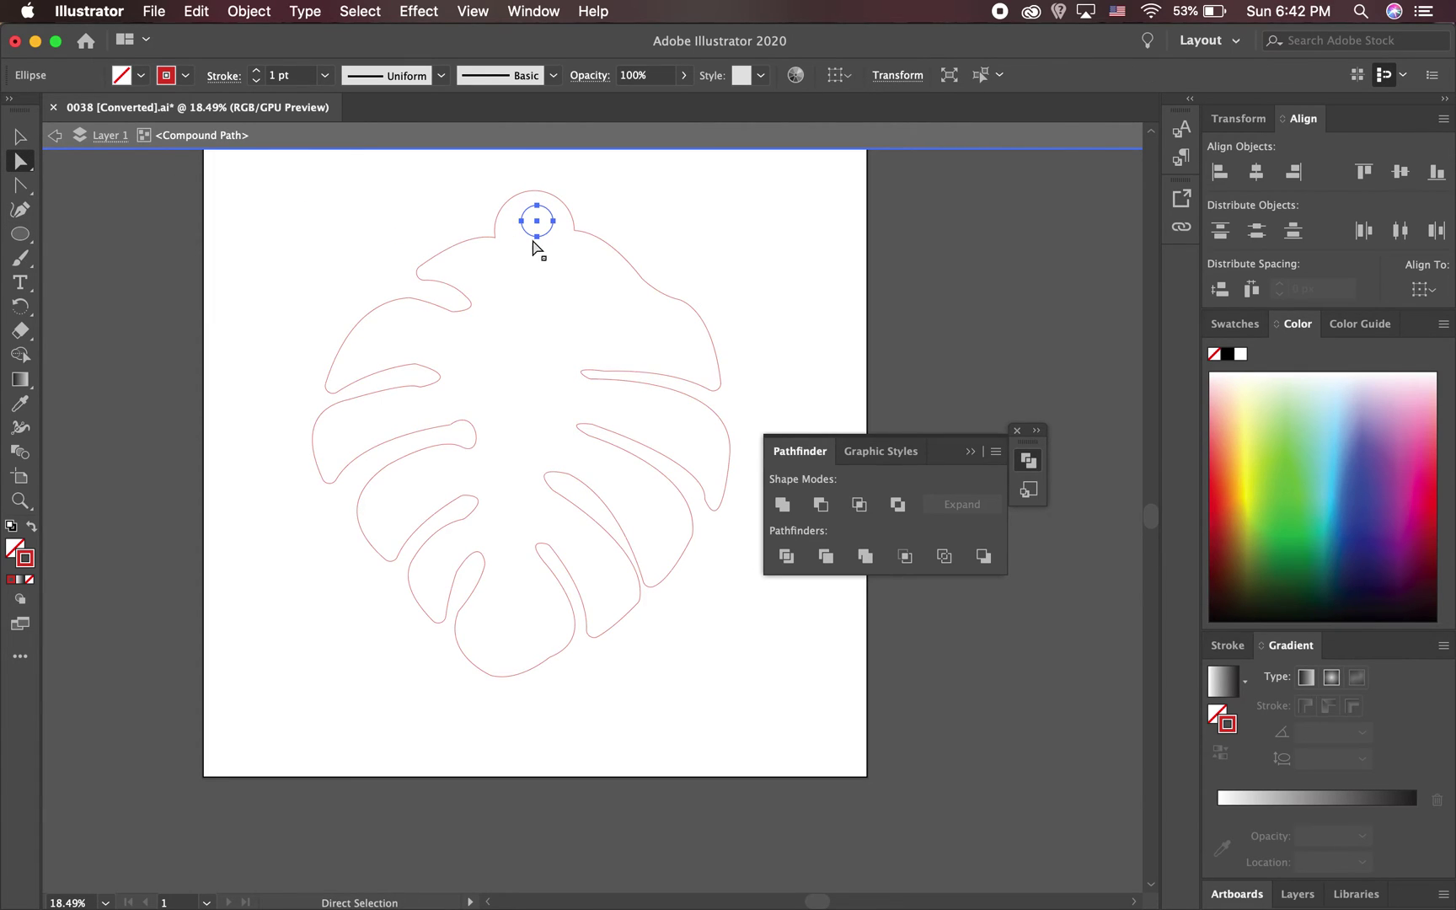
drag(542, 228, 542, 229)
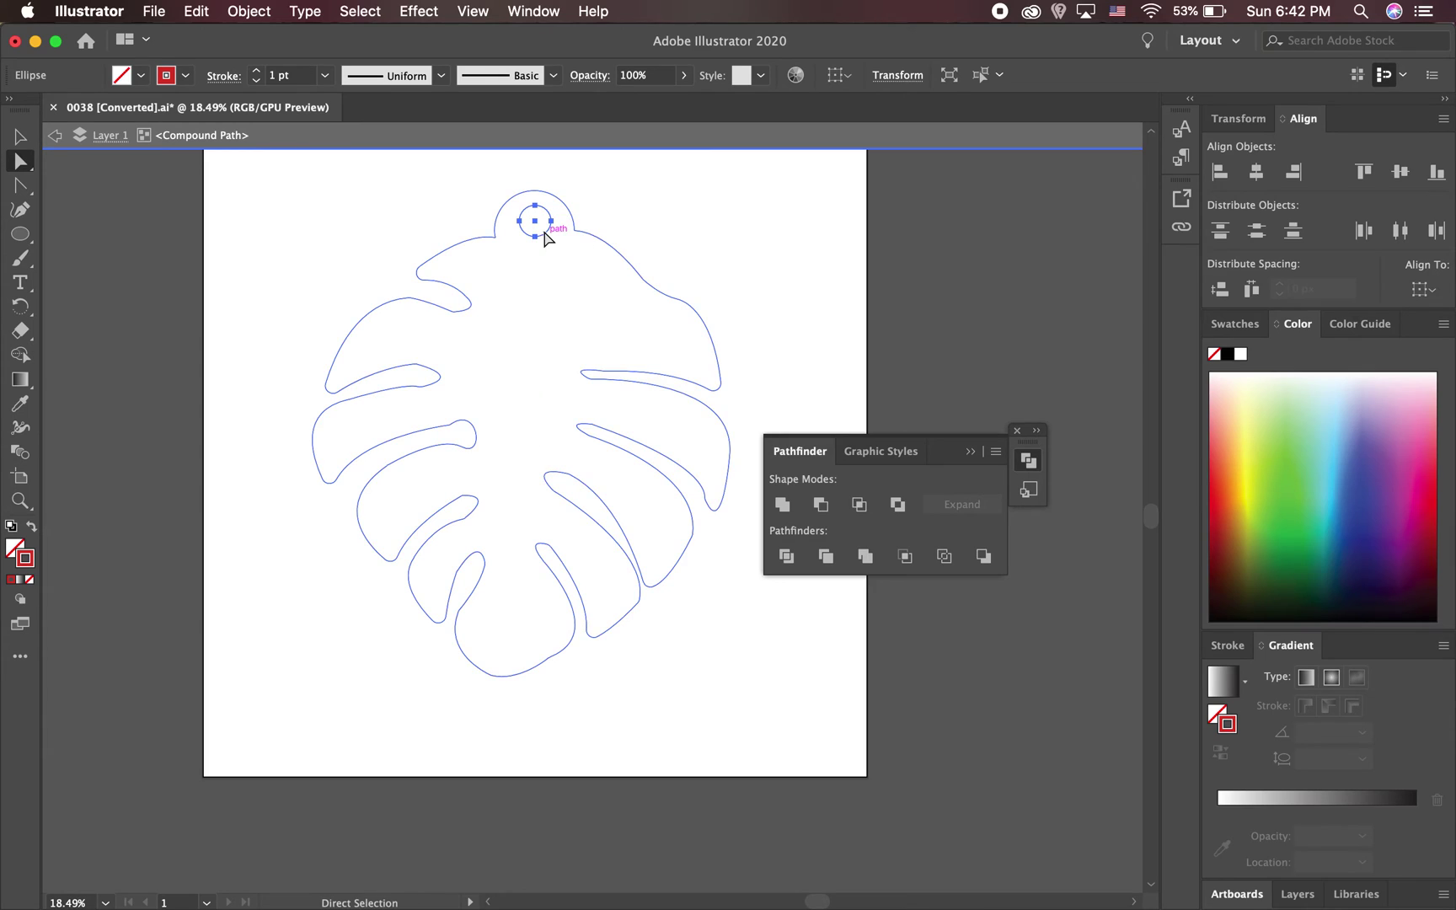
click(644, 229)
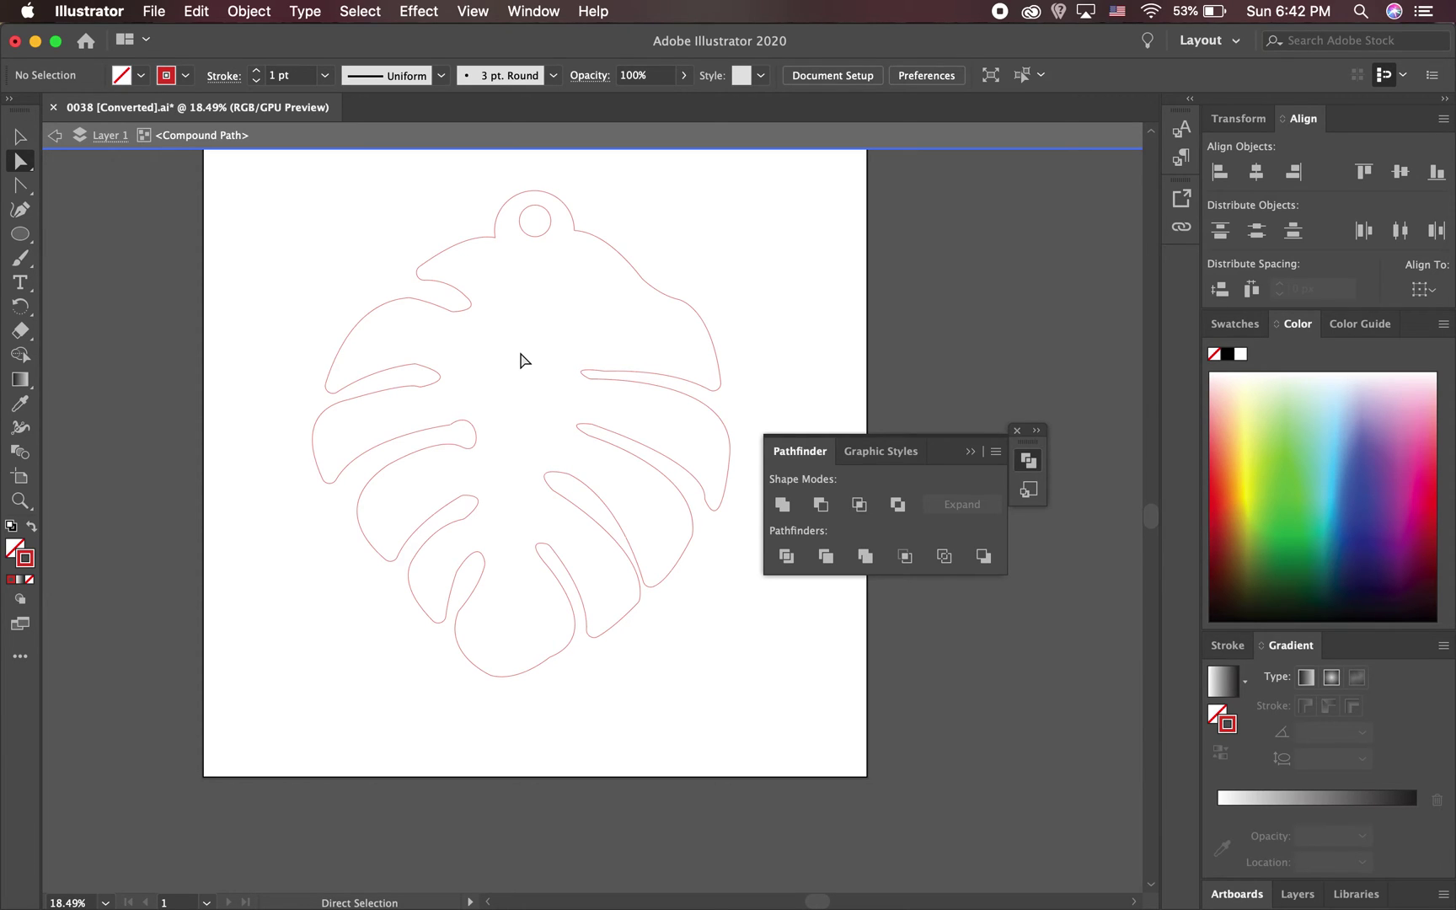
Reselect the hole circle as a whole object and nudge it slightly further left within the top tab
click(545, 236)
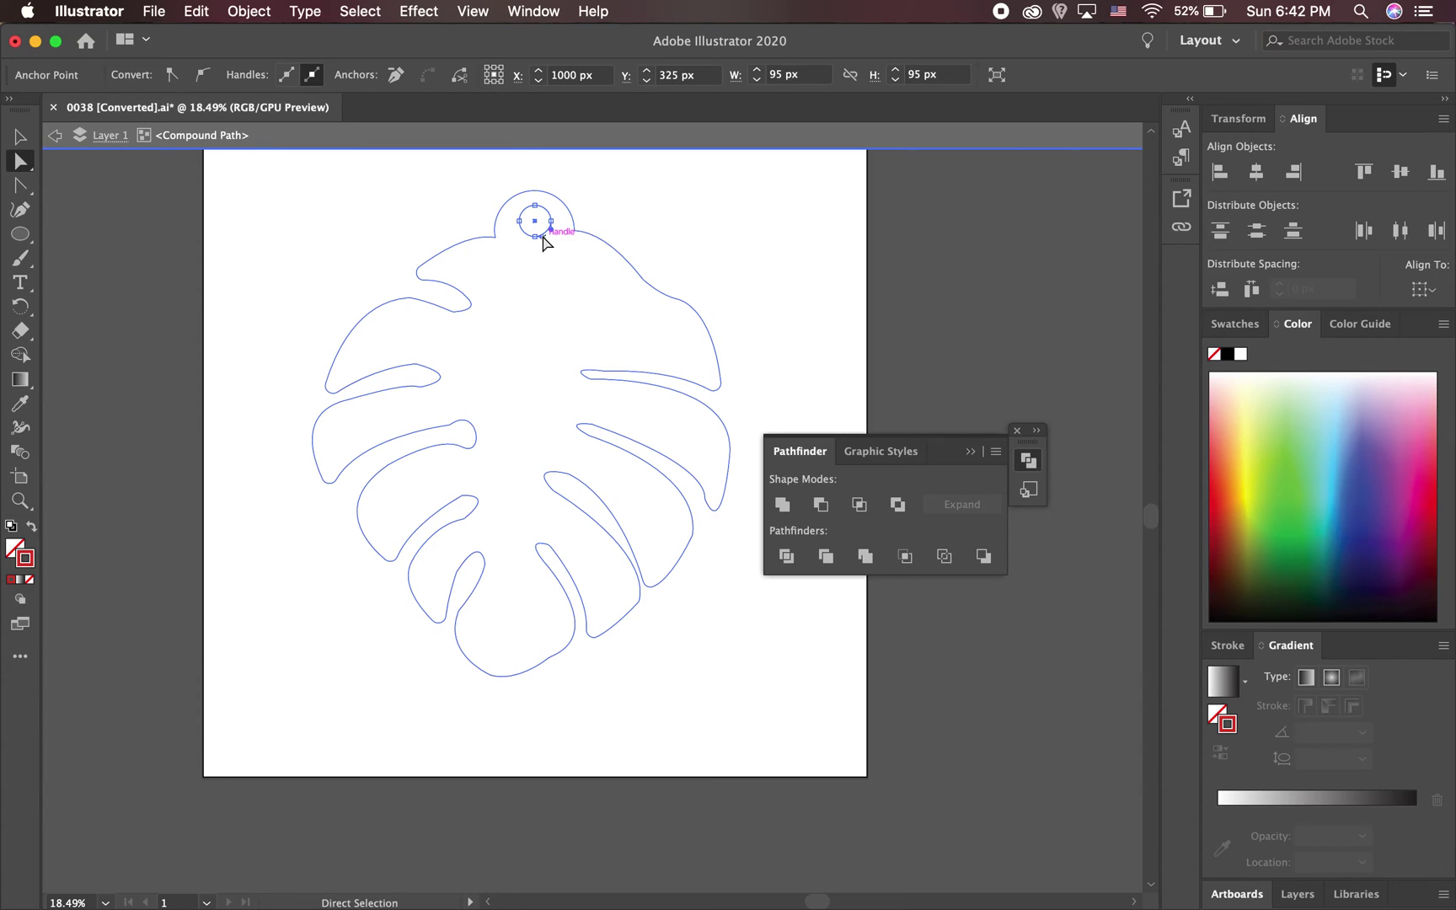
click(22, 137)
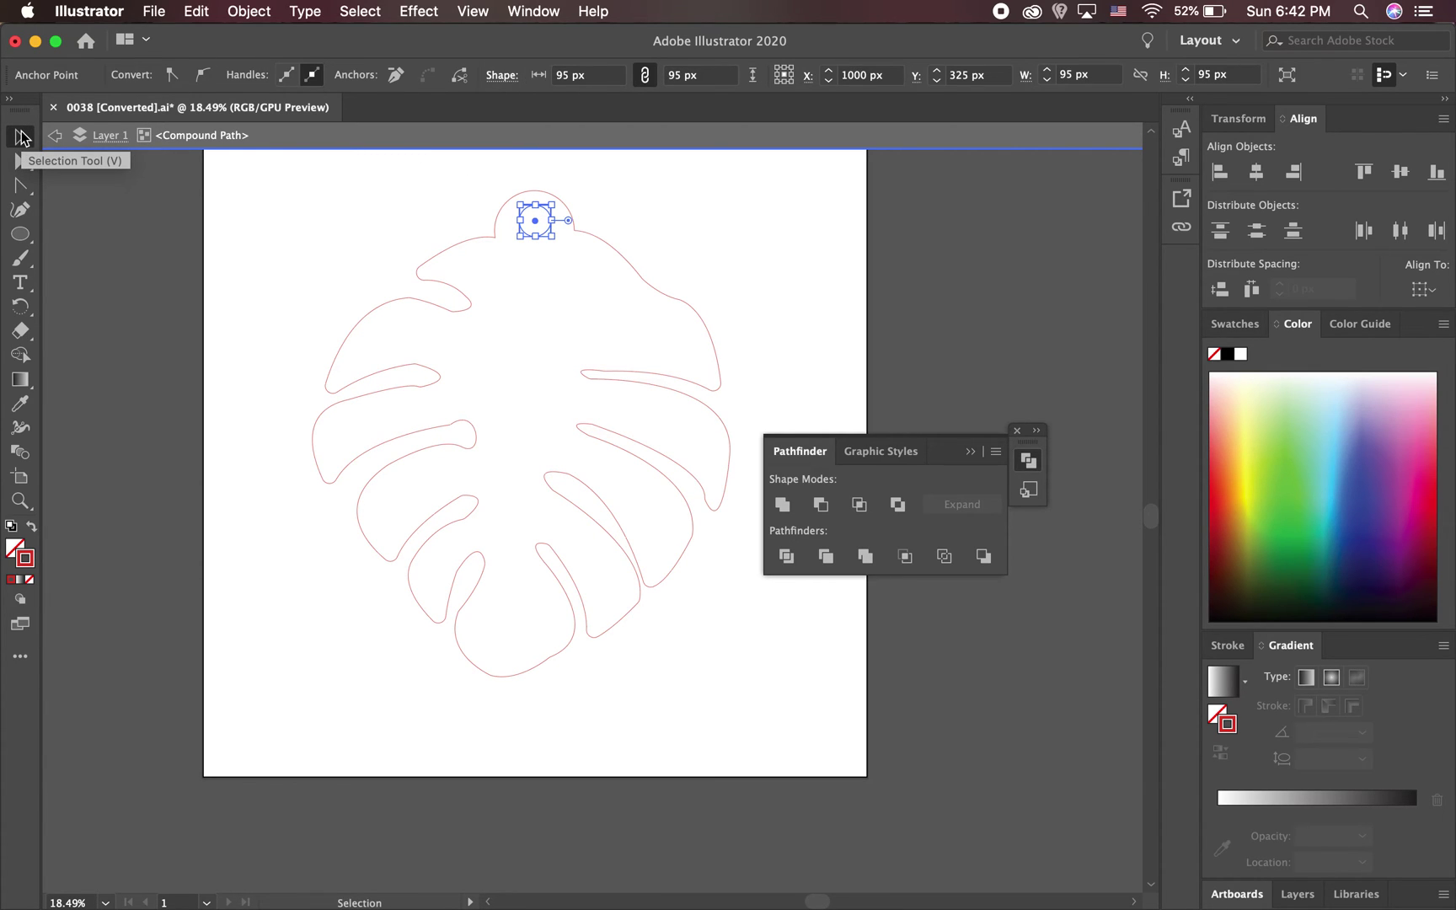
click(523, 272)
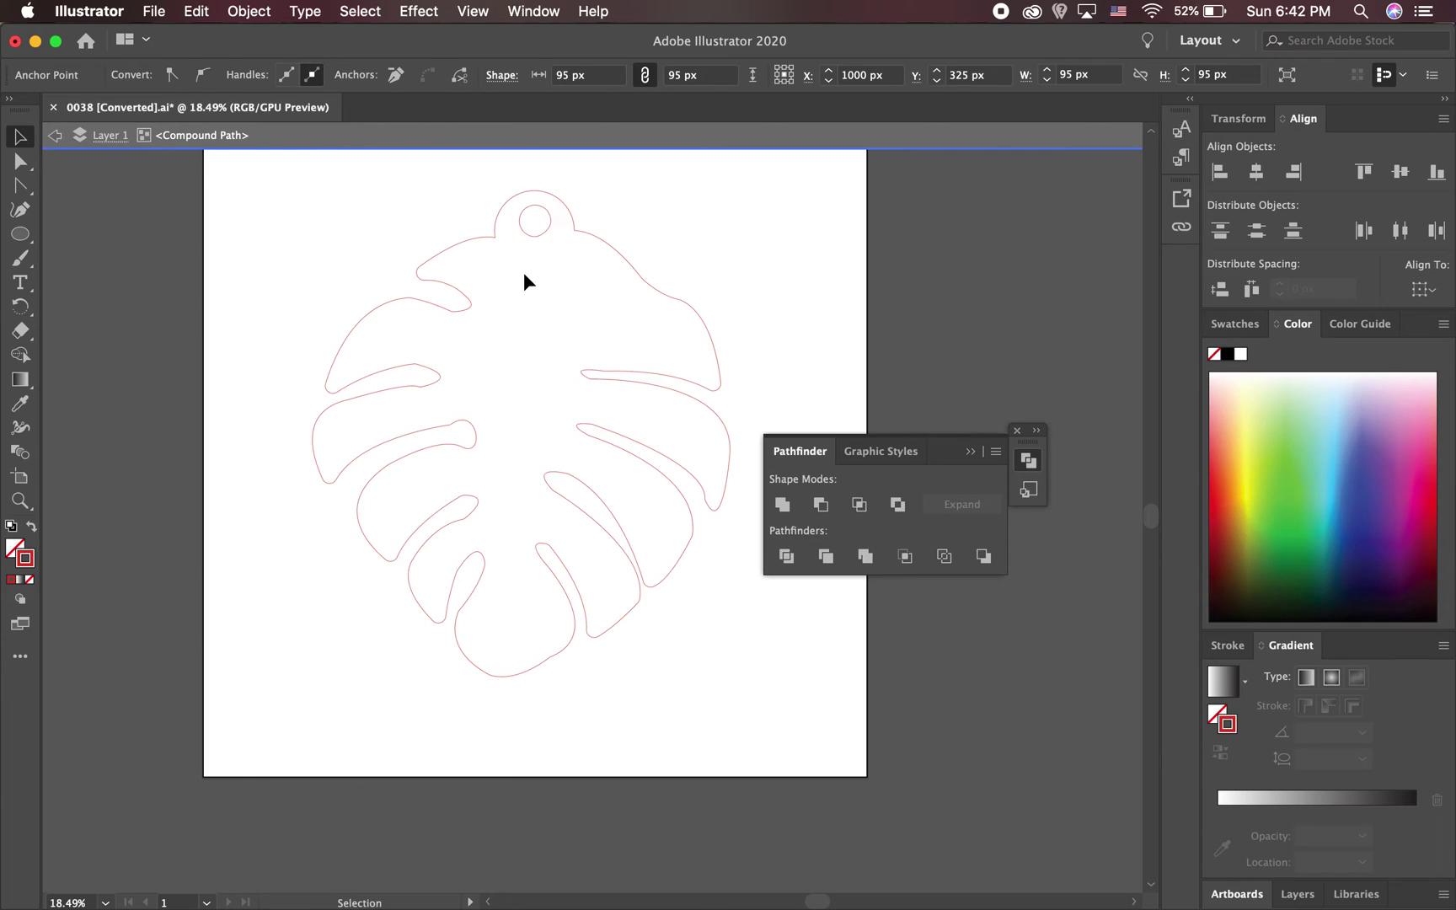
click(543, 232)
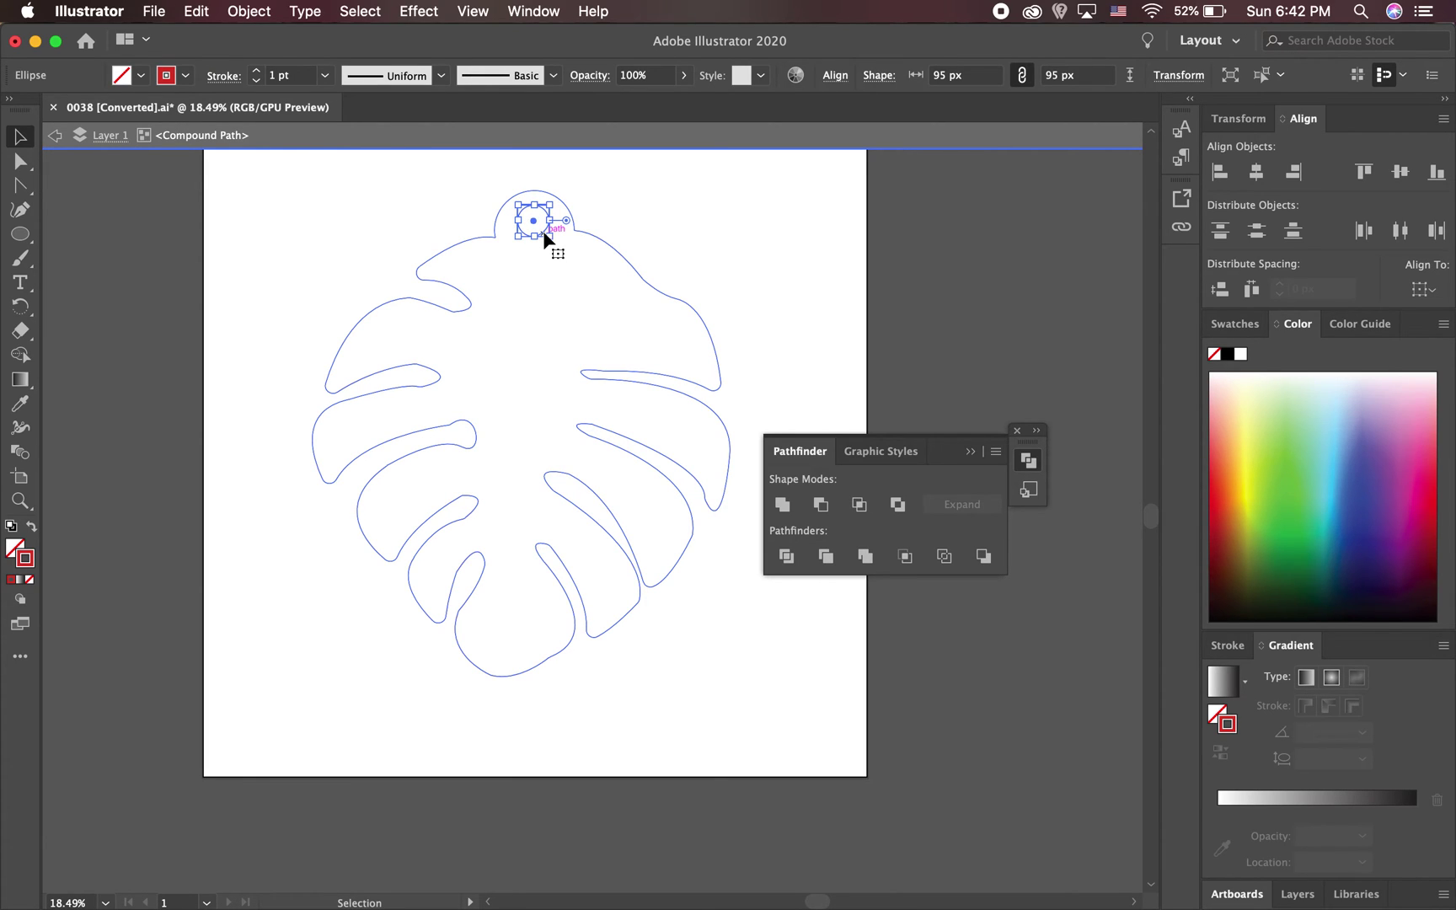
click(568, 286)
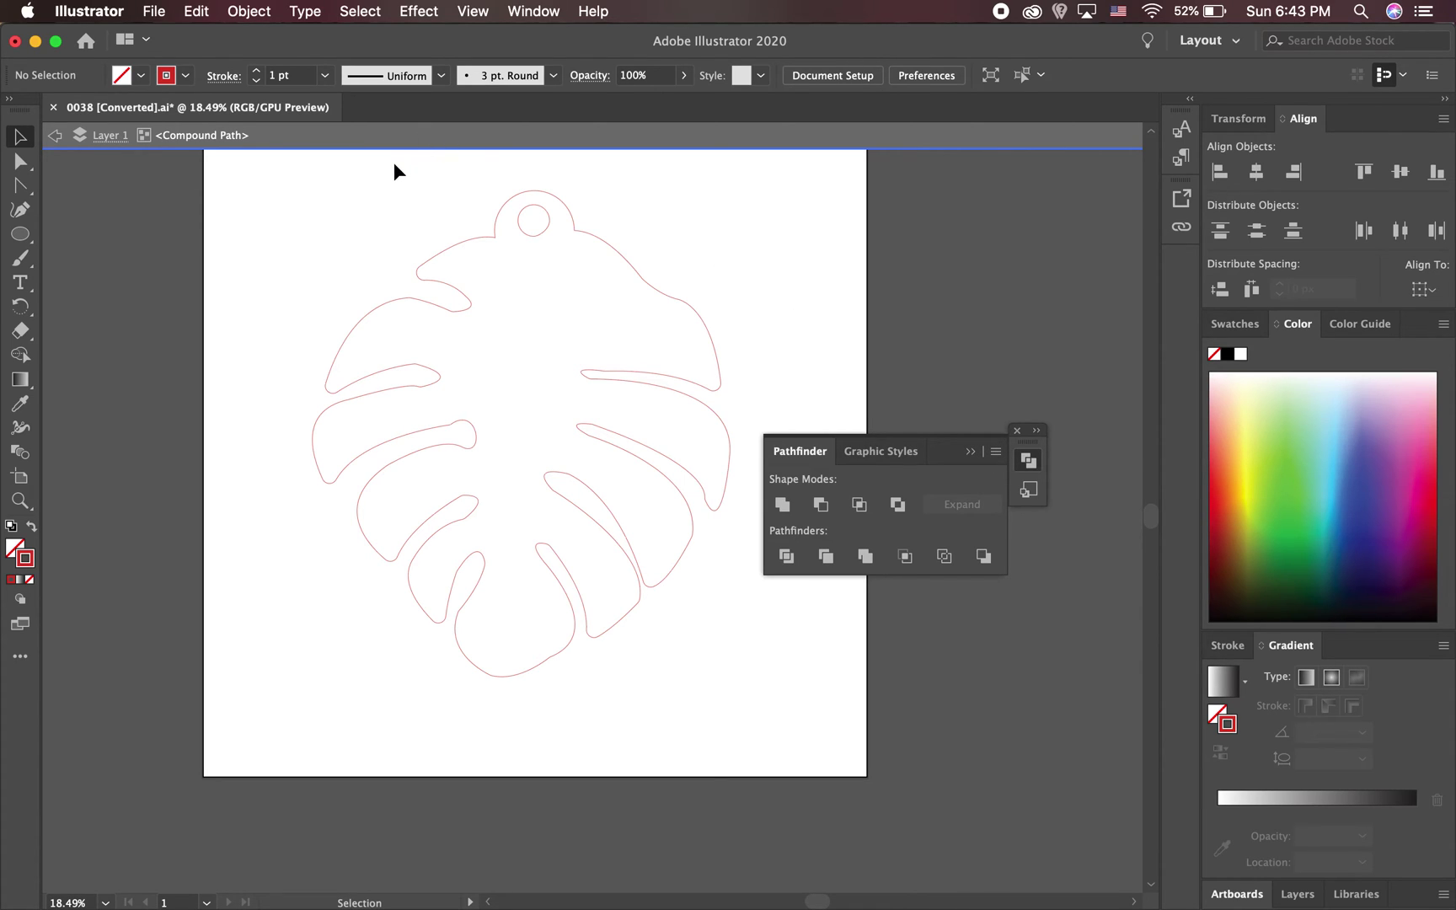
Select the leaf outline together with its hole circle and group them
drag(394, 162, 698, 562)
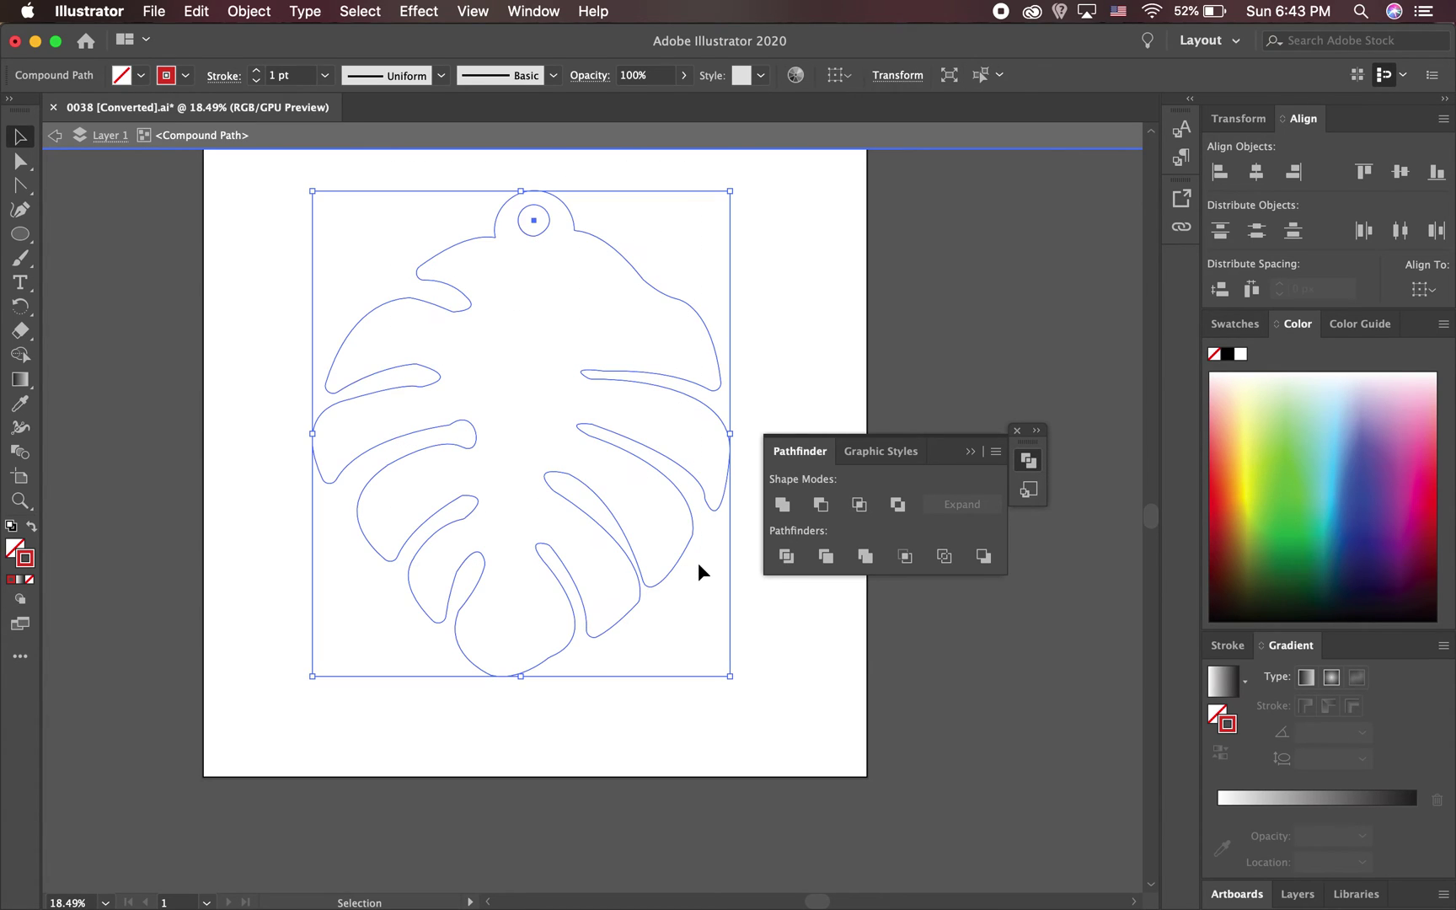
click(248, 11)
click(261, 101)
click(799, 306)
click(670, 371)
drag(499, 355, 663, 365)
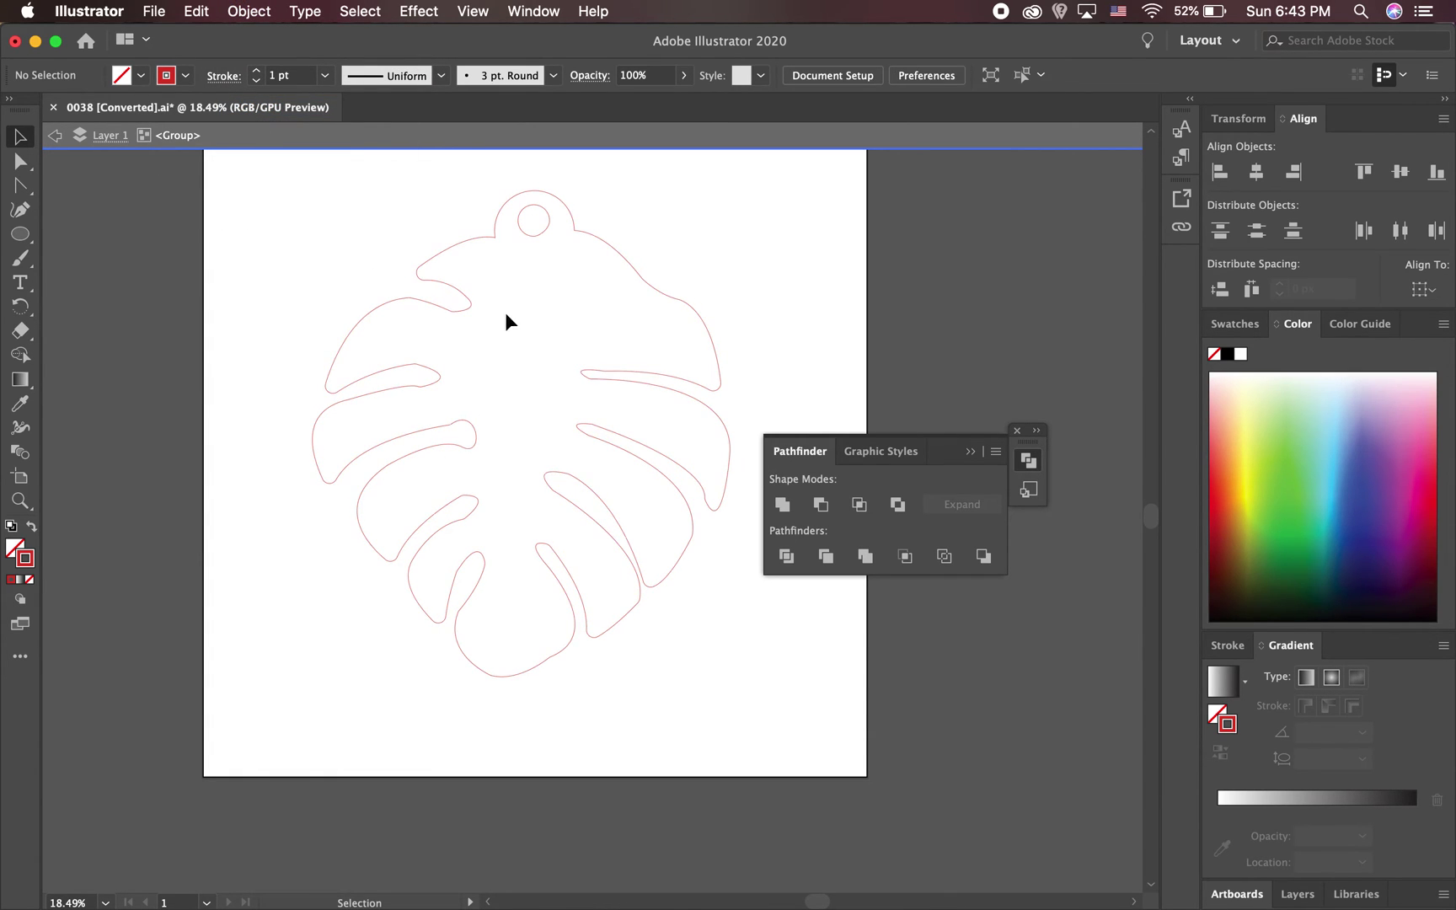
Enter the leaf's compound path inside the group, select everything in it and group the outline and hole again
double_click(470, 241)
mouse_move(551, 218)
mouse_down()
mouse_move(654, 228)
mouse_move(547, 219)
mouse_up()
key(super+a)
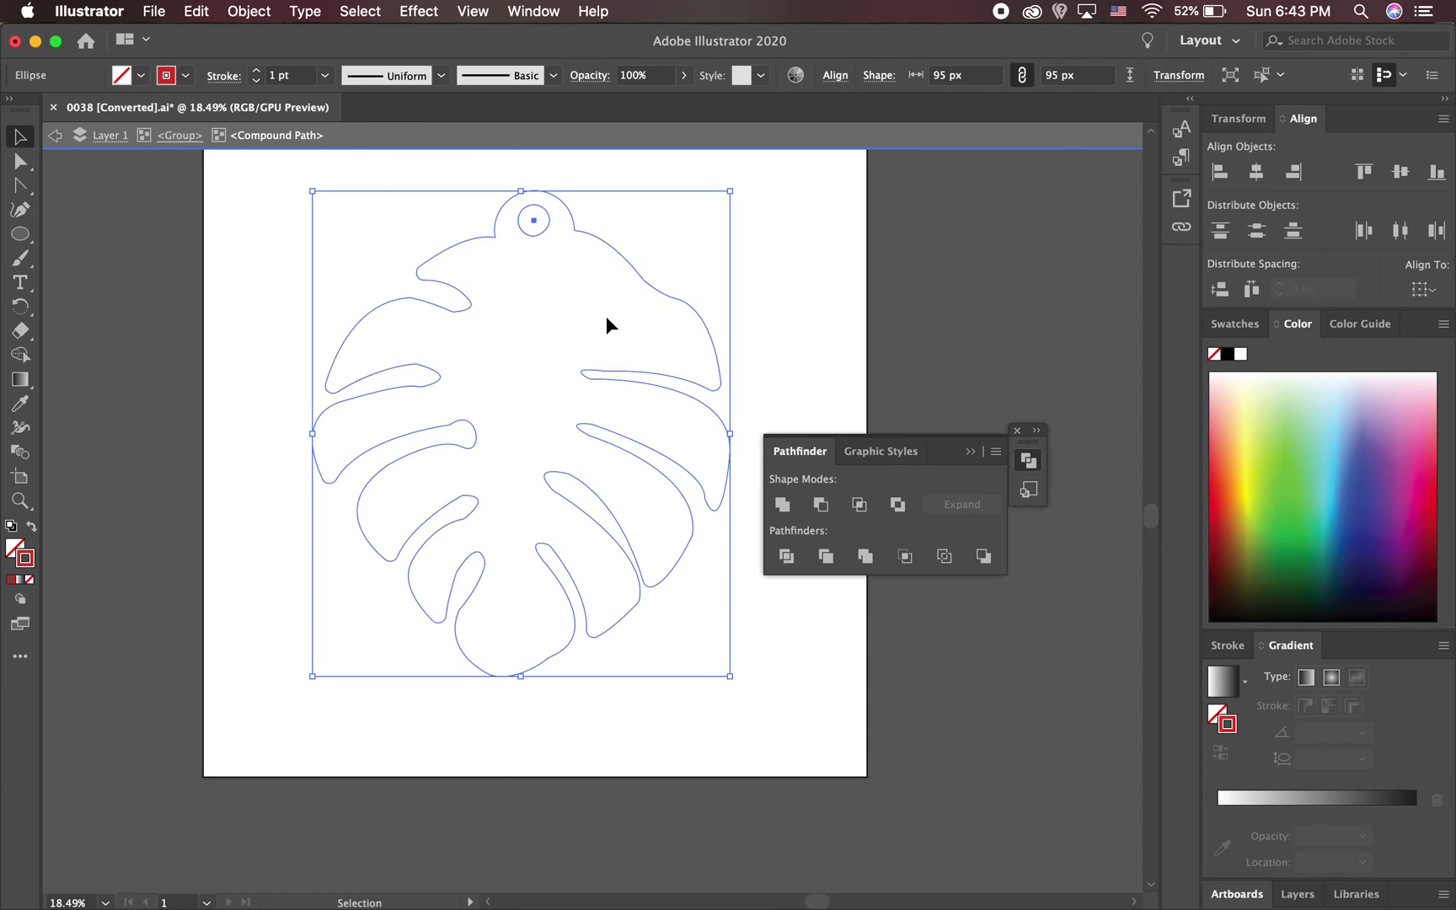
click(248, 11)
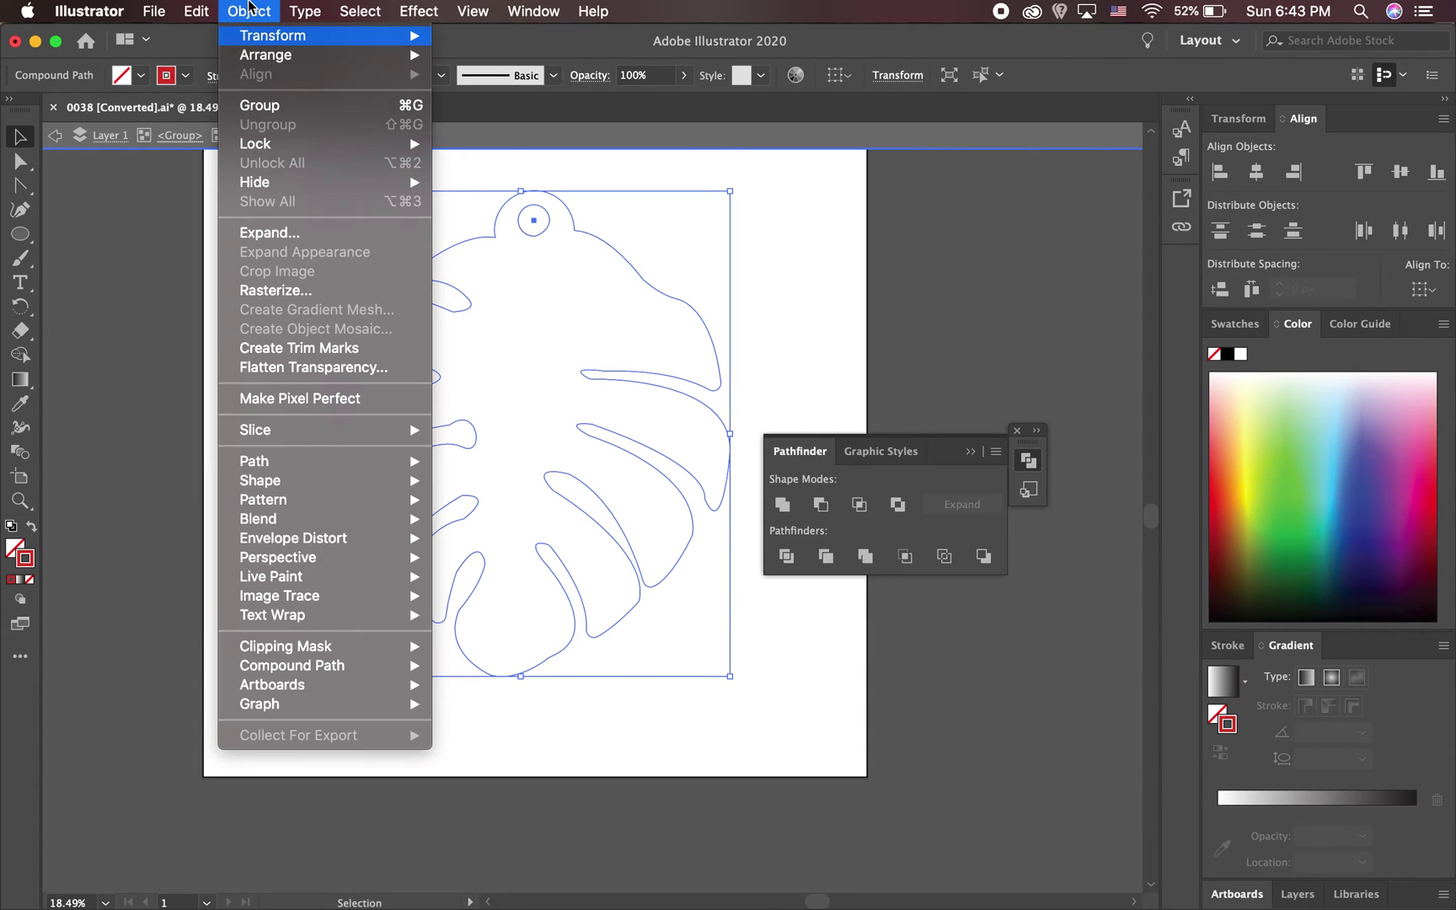
click(292, 110)
click(240, 221)
Move the grouped leaf back and forth to test that the hole travels with it, leaving it slightly left of its starting place
drag(441, 251, 556, 264)
click(652, 258)
drag(609, 249, 487, 249)
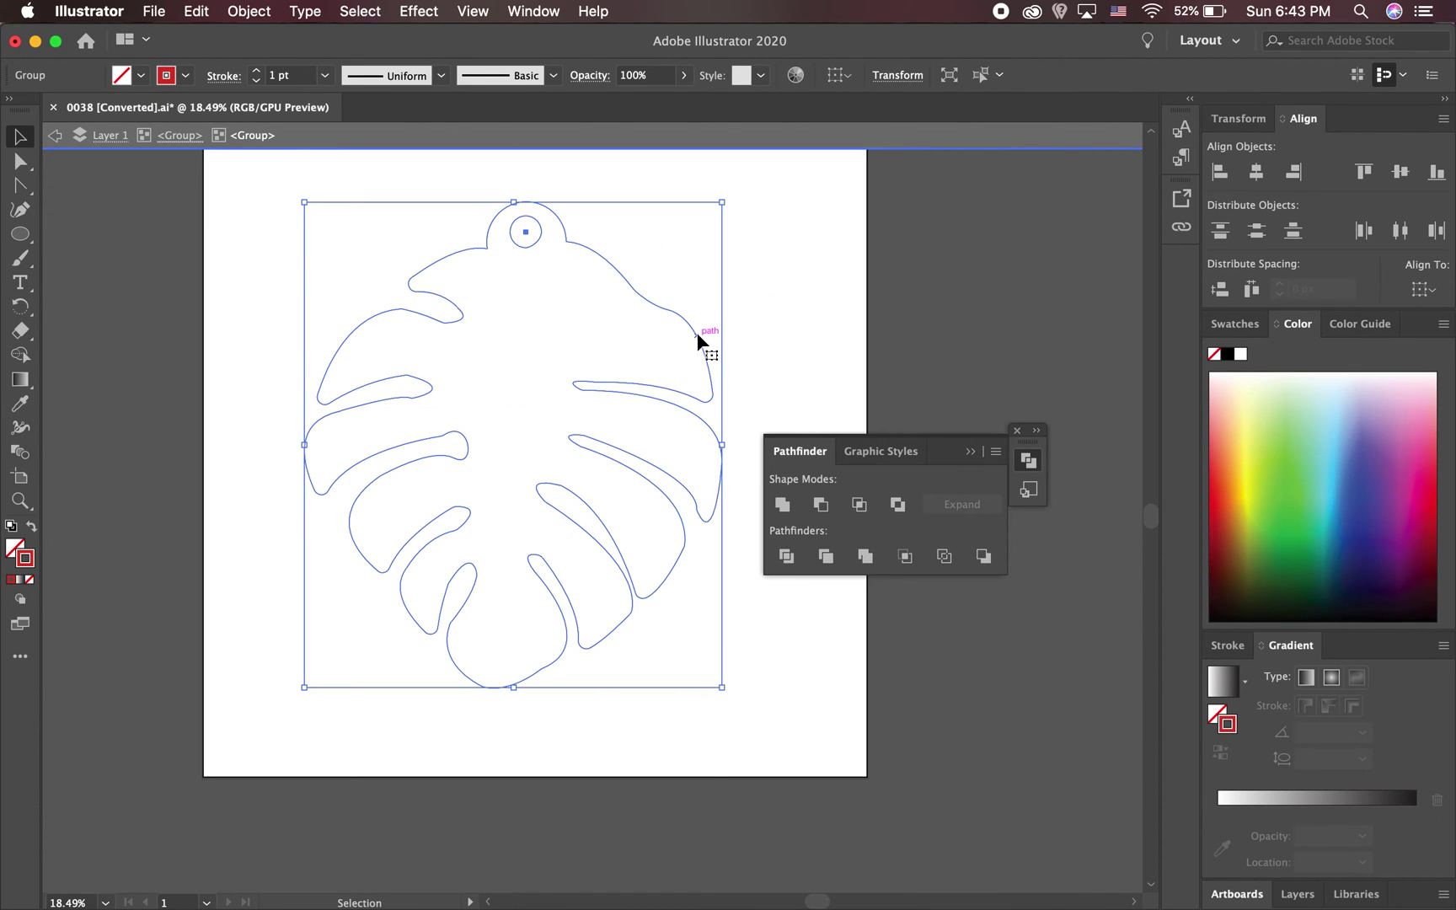
drag(687, 322, 771, 329)
drag(770, 321, 672, 311)
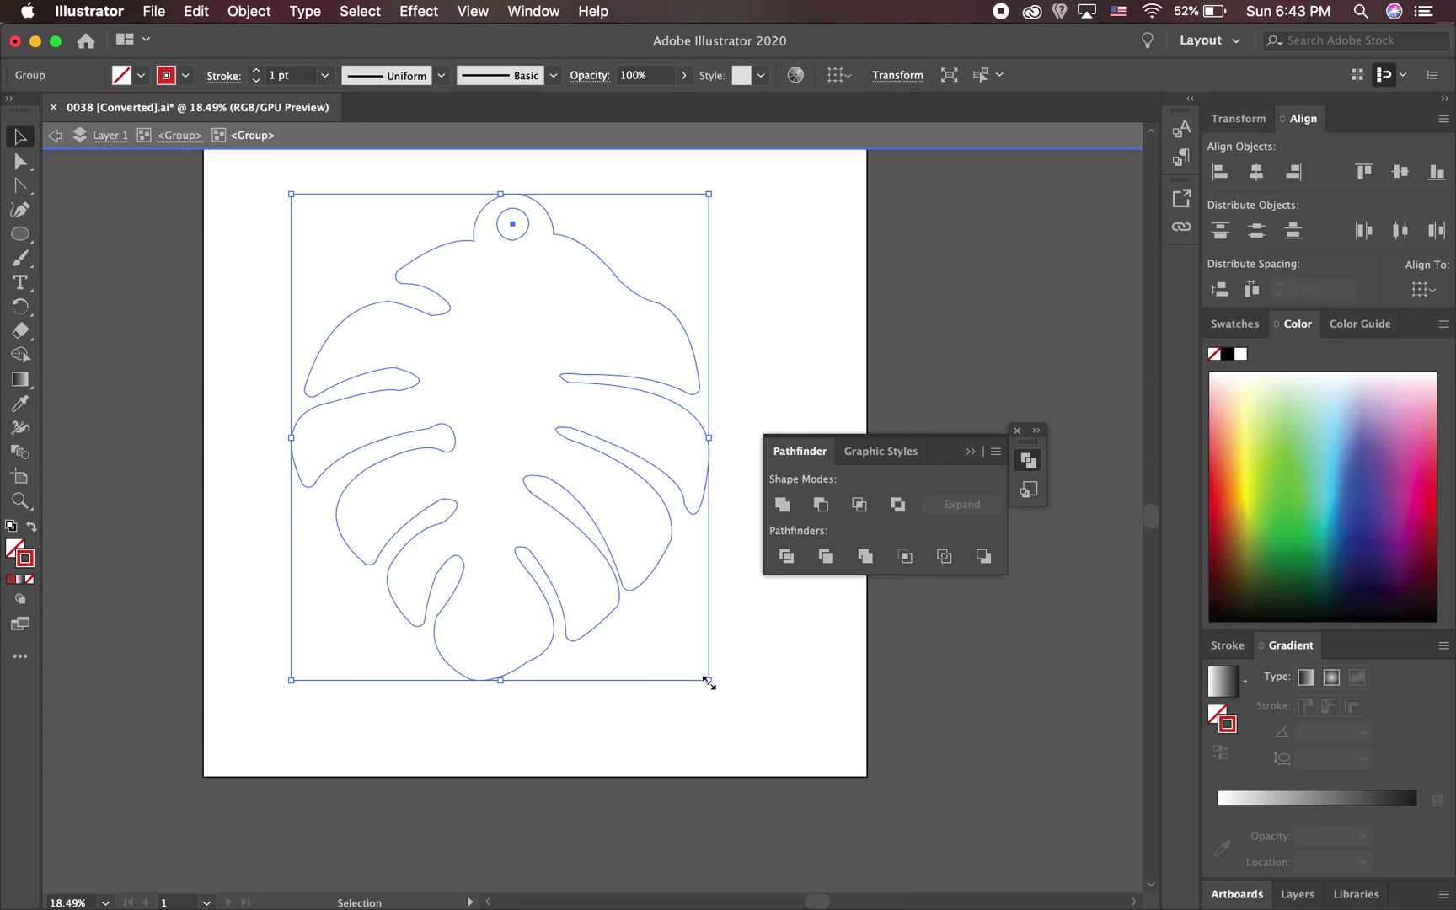
drag(708, 683, 456, 477)
drag(454, 384, 715, 669)
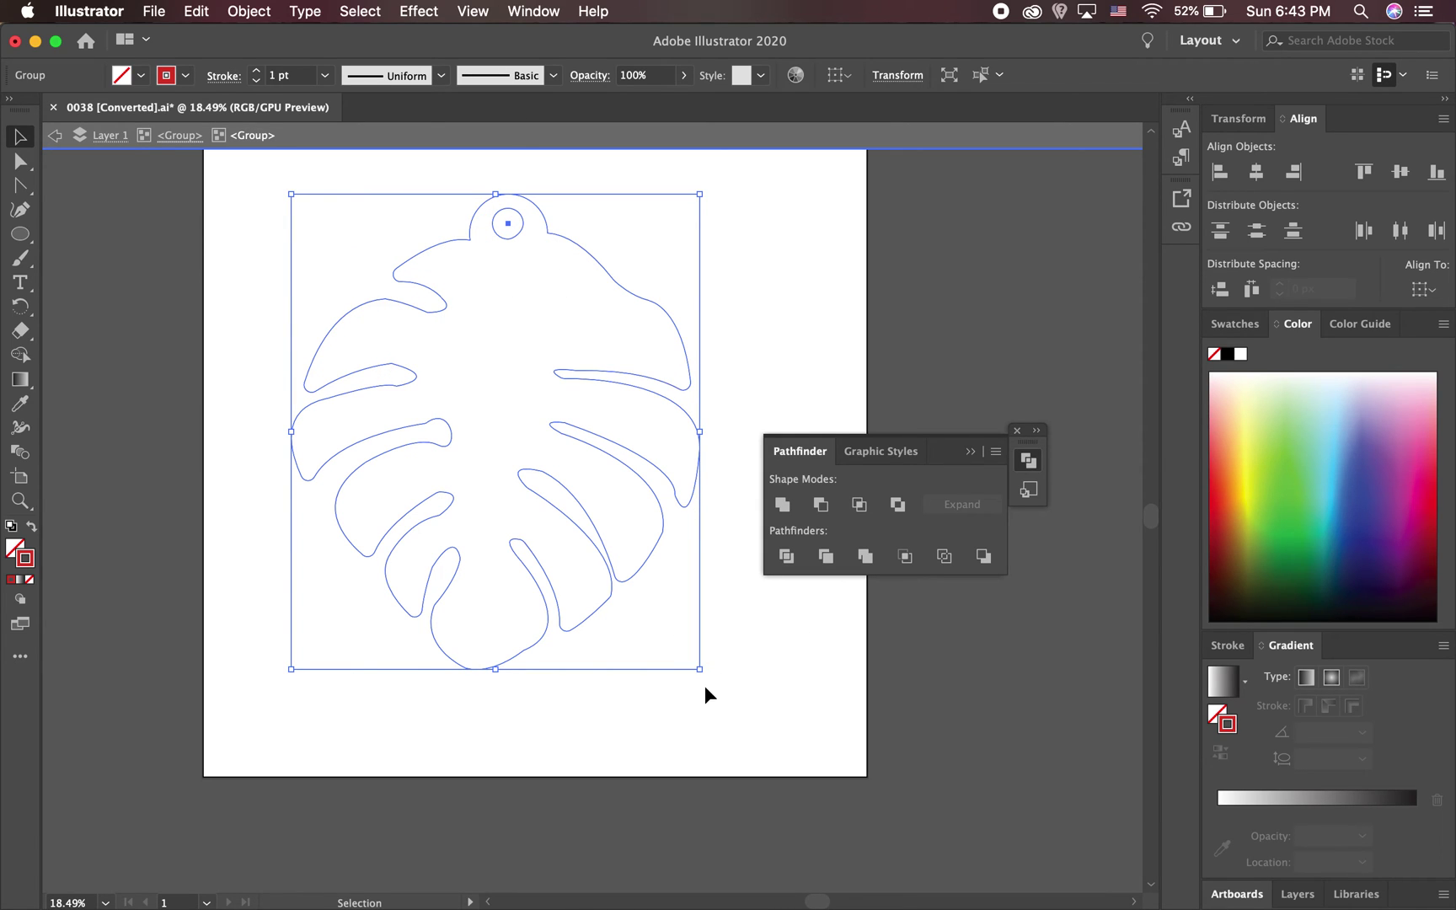
drag(700, 669, 495, 483)
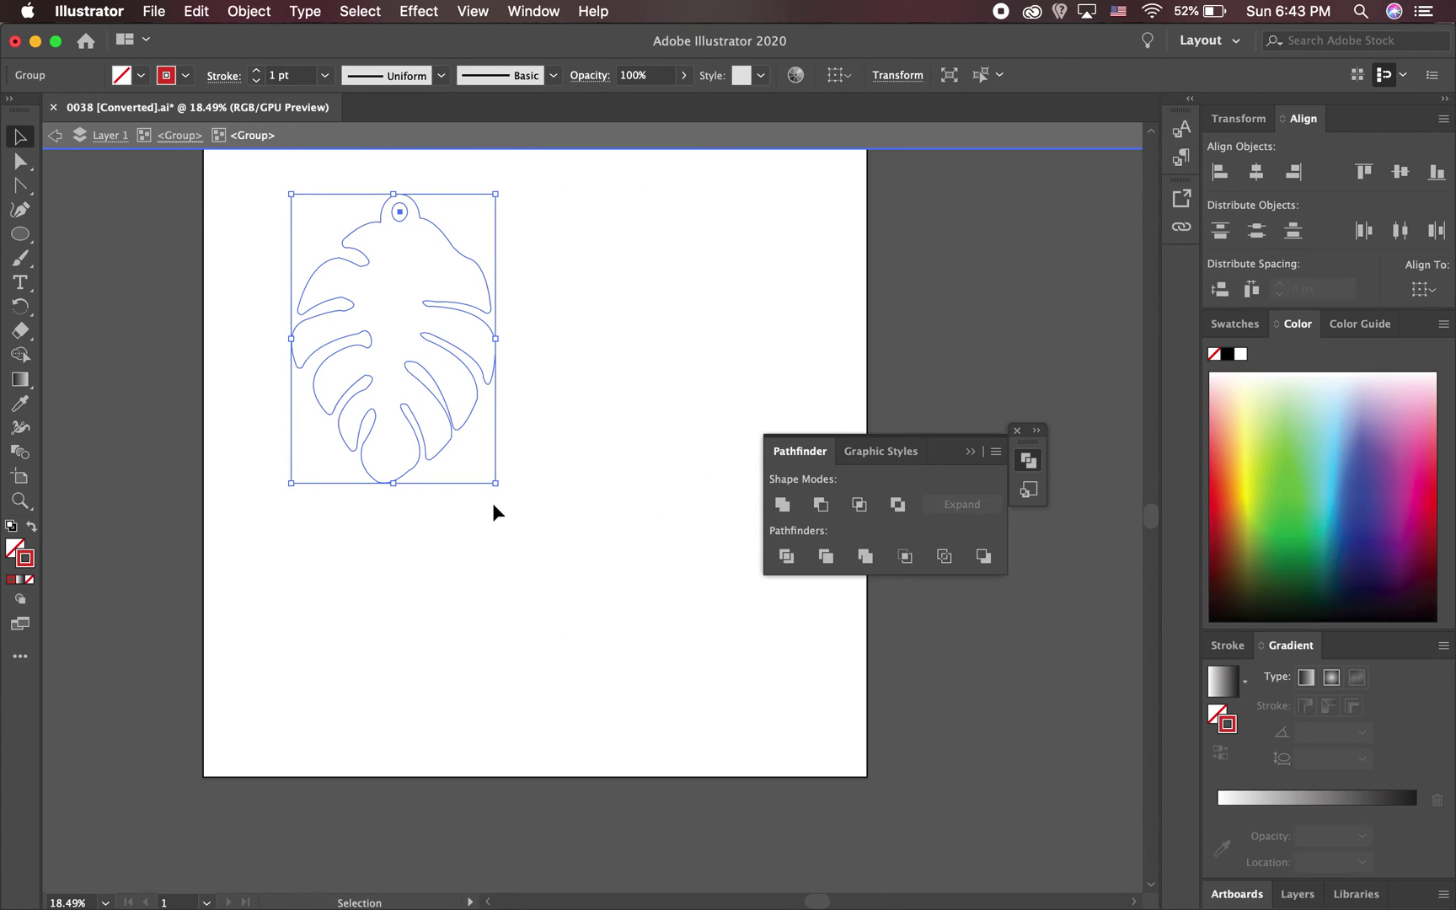
key(super+z)
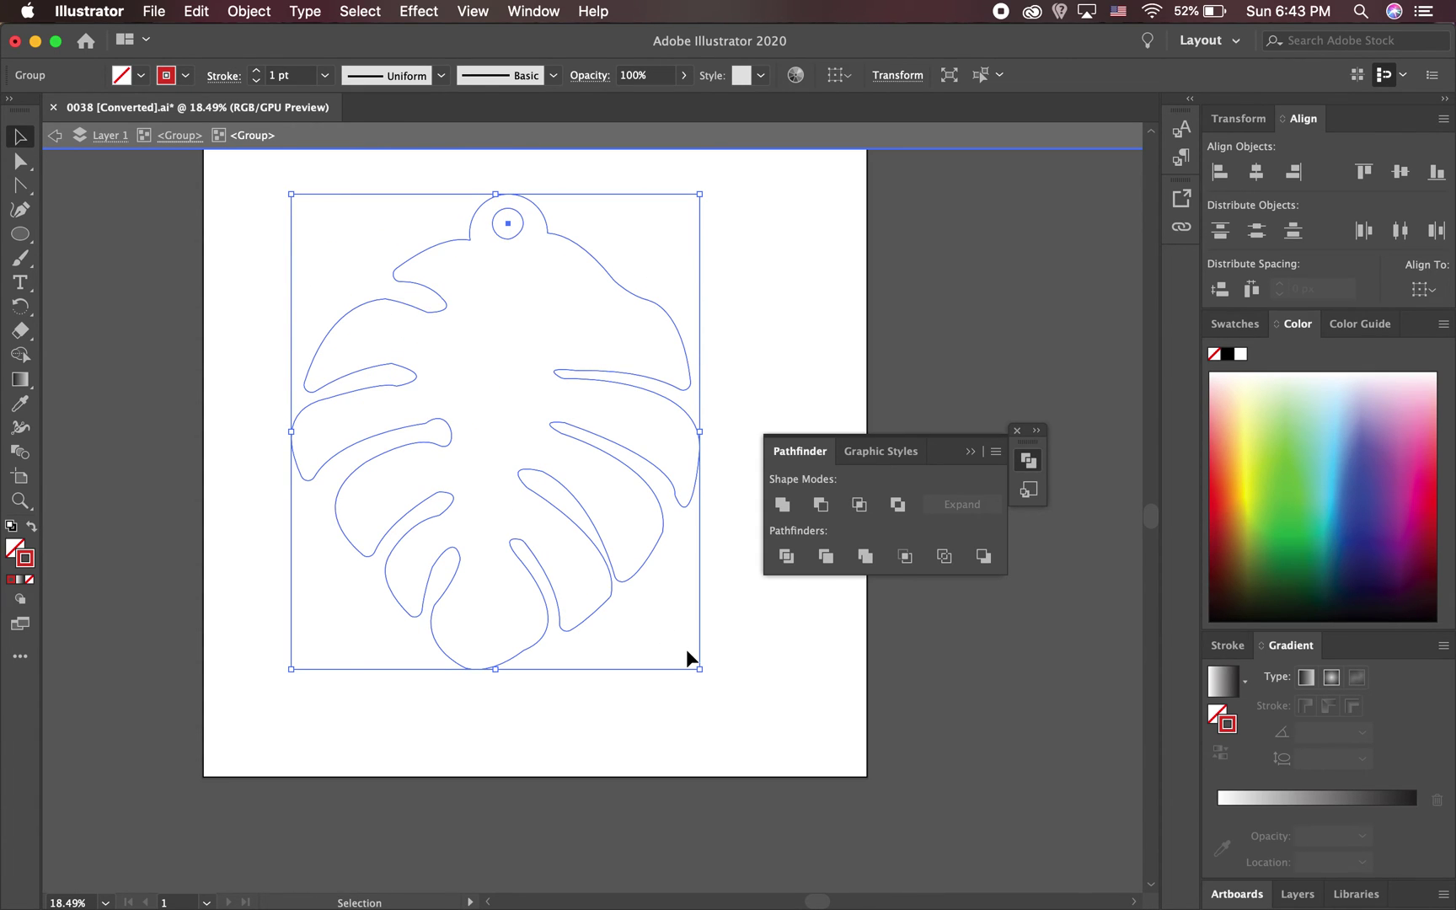
Scale the grouped leaf down proportionally to a little over half its size, keeping its upper-left corner fixed, and reselect it
drag(698, 669, 529, 472)
click(594, 496)
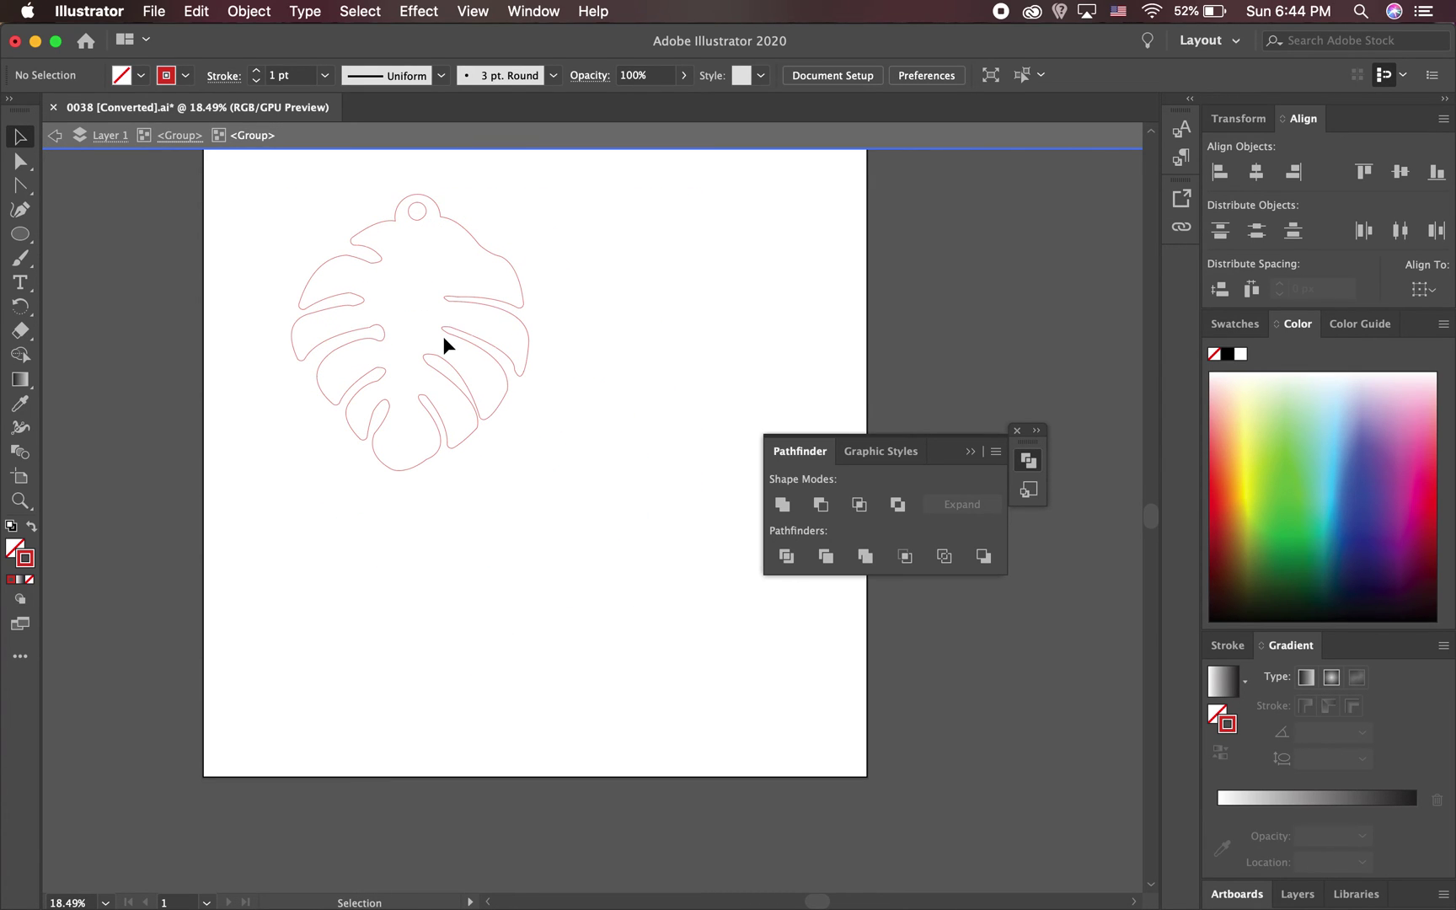
click(397, 202)
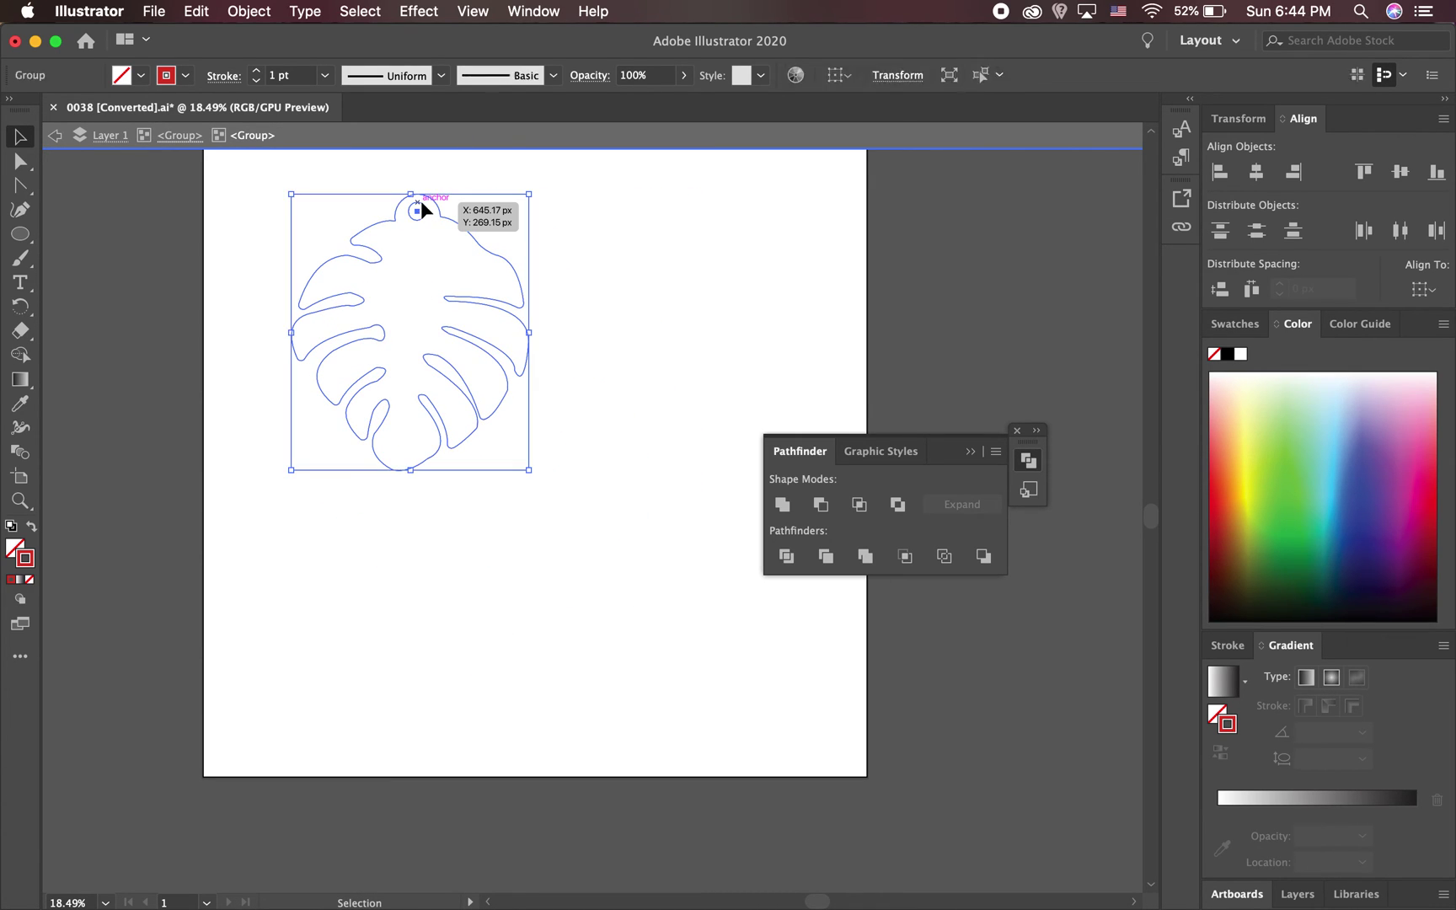
Paste a copy of the grouped leaf and place it beside the original at nearly the same height
key(a)
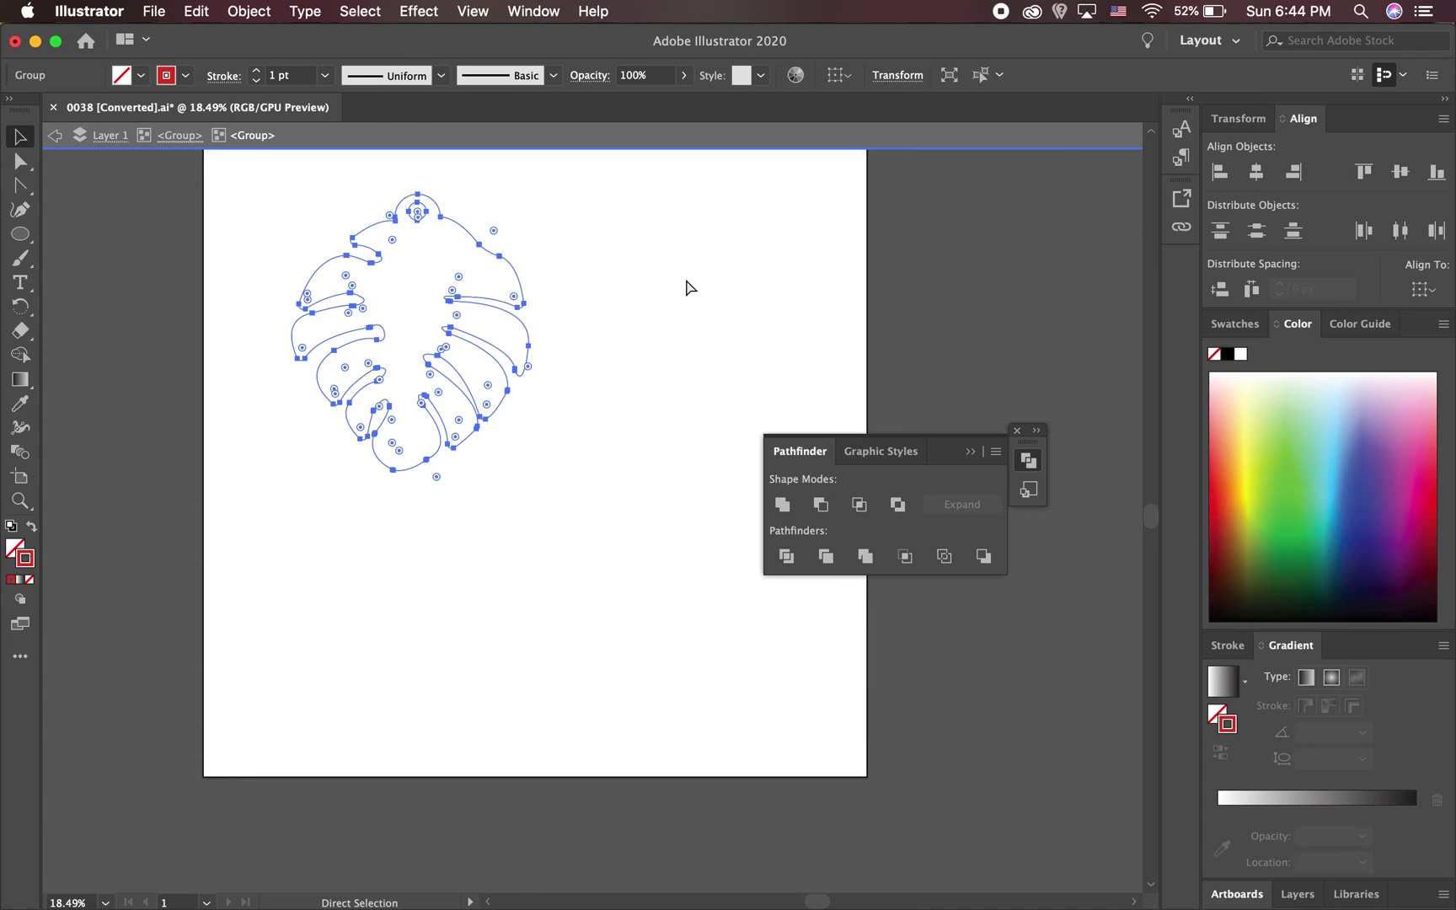
key(super+v)
key(v)
drag(607, 462, 684, 327)
drag(747, 249, 750, 233)
drag(603, 377, 664, 215)
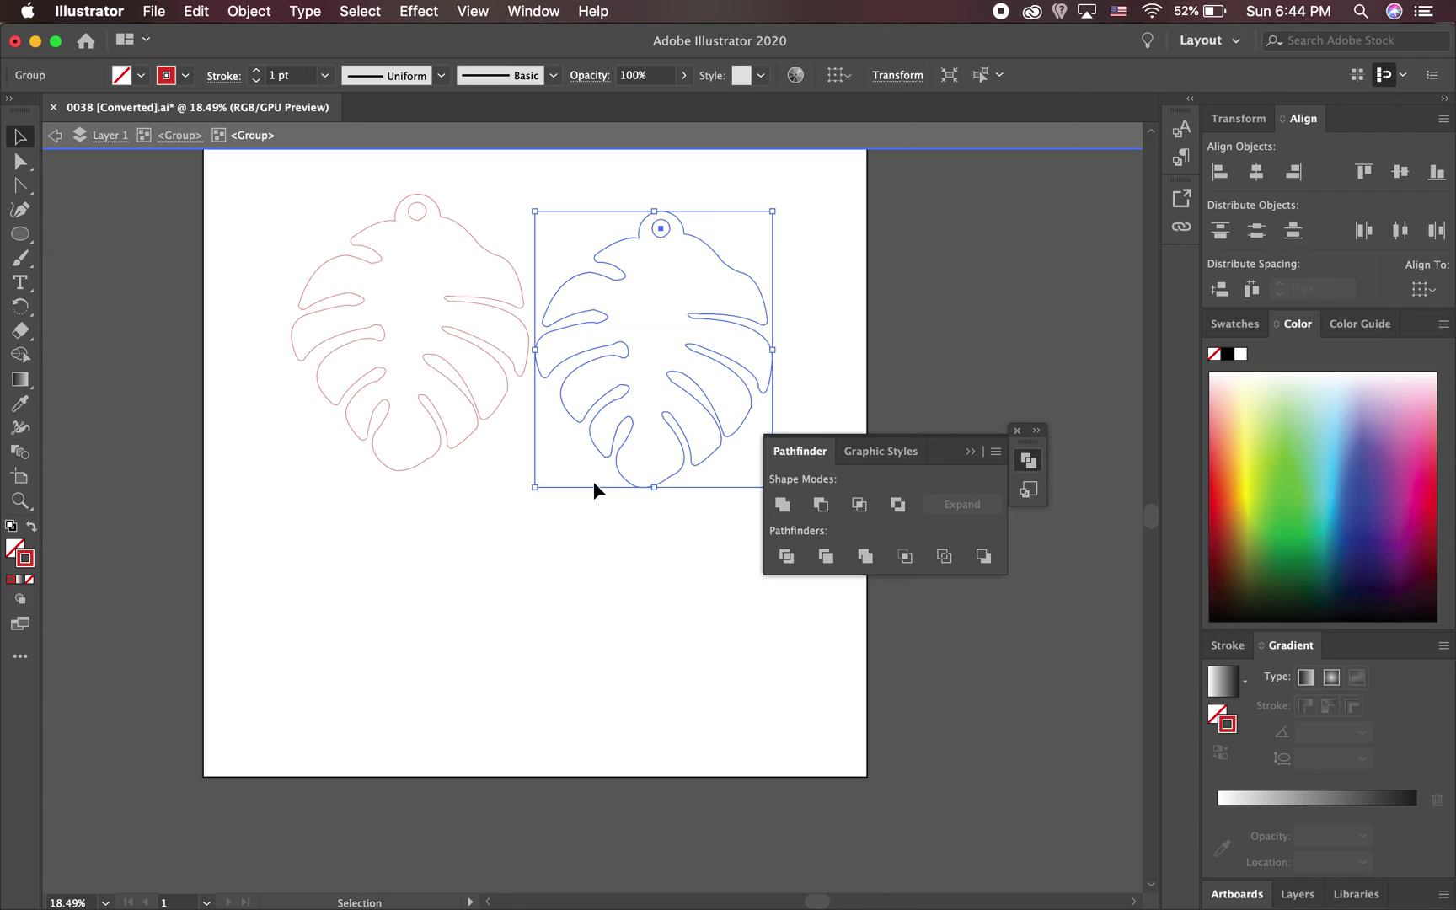
drag(719, 313, 720, 289)
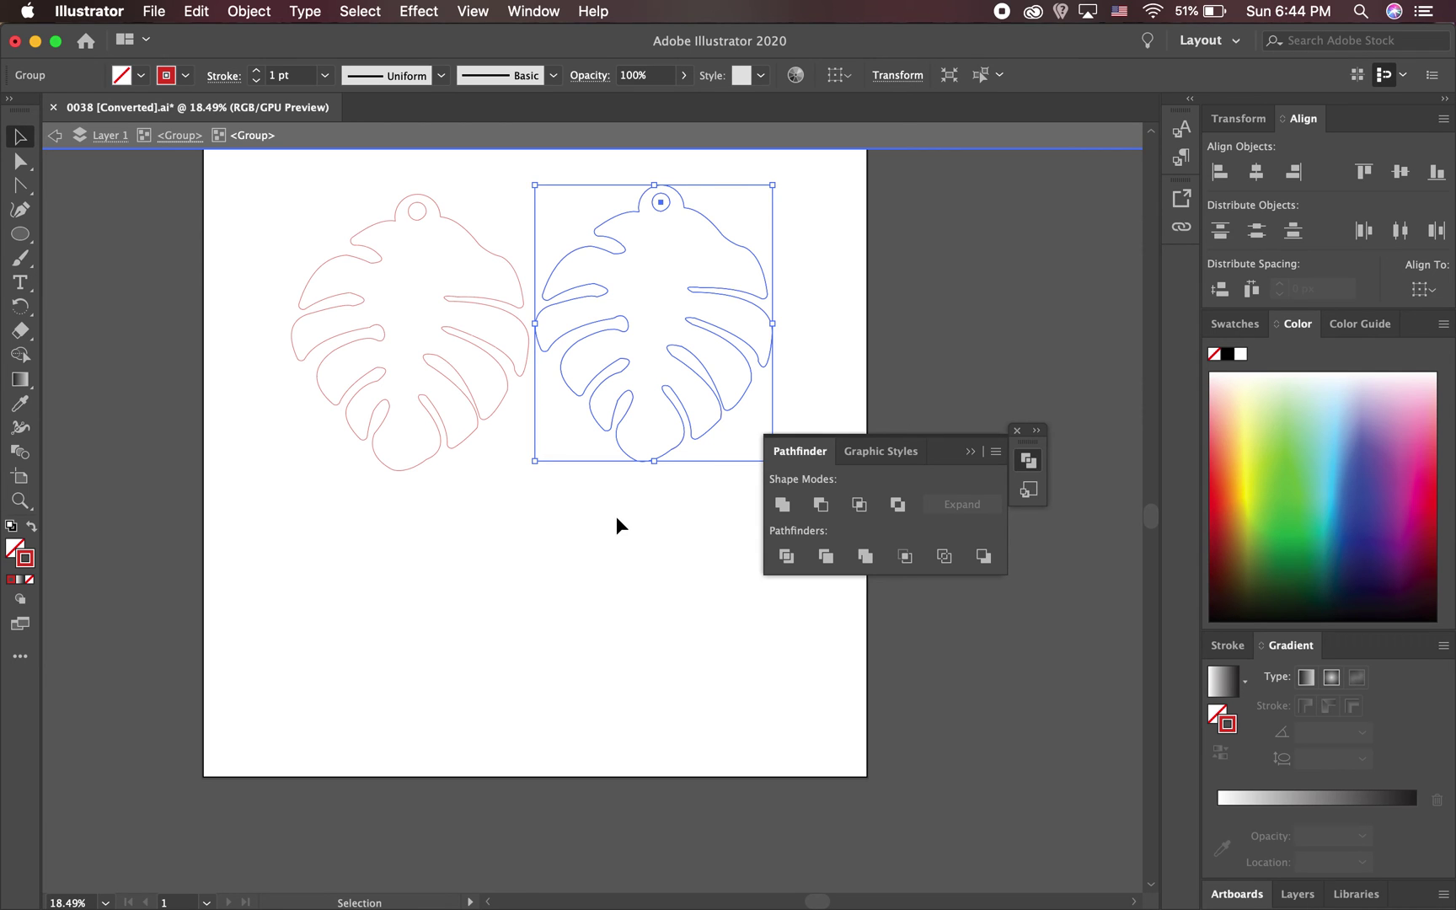
Activate Direct Selection for editing the copied leaf's anchors and move the Pathfinder panel clear of the artwork
scroll(526, 405, up, 5)
scroll(525, 405, left, 4)
scroll(525, 406, up, 3)
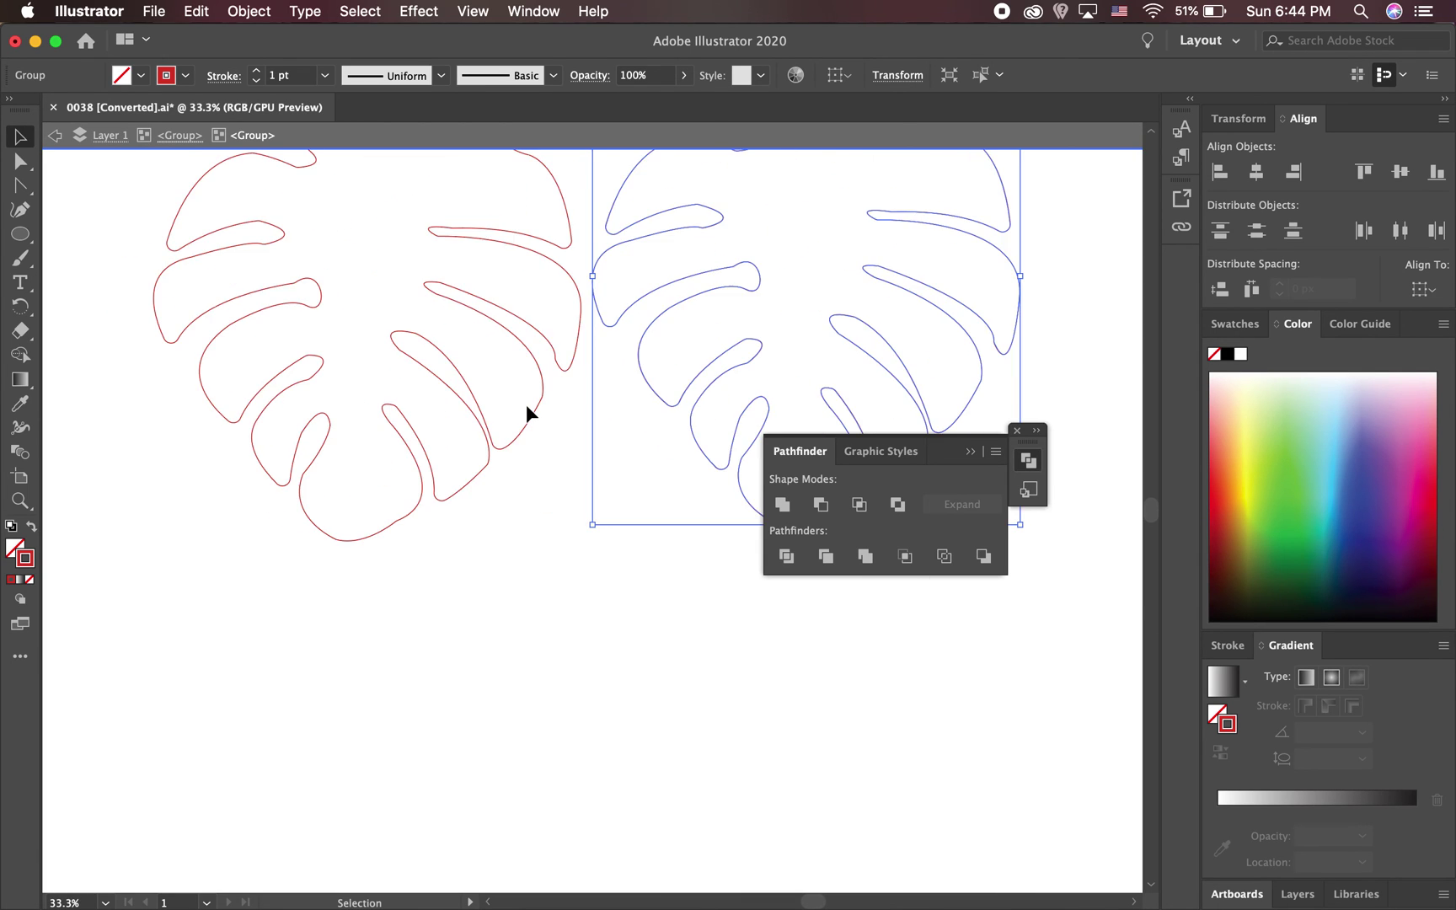
scroll(525, 405, up, 3)
scroll(526, 405, right, 2)
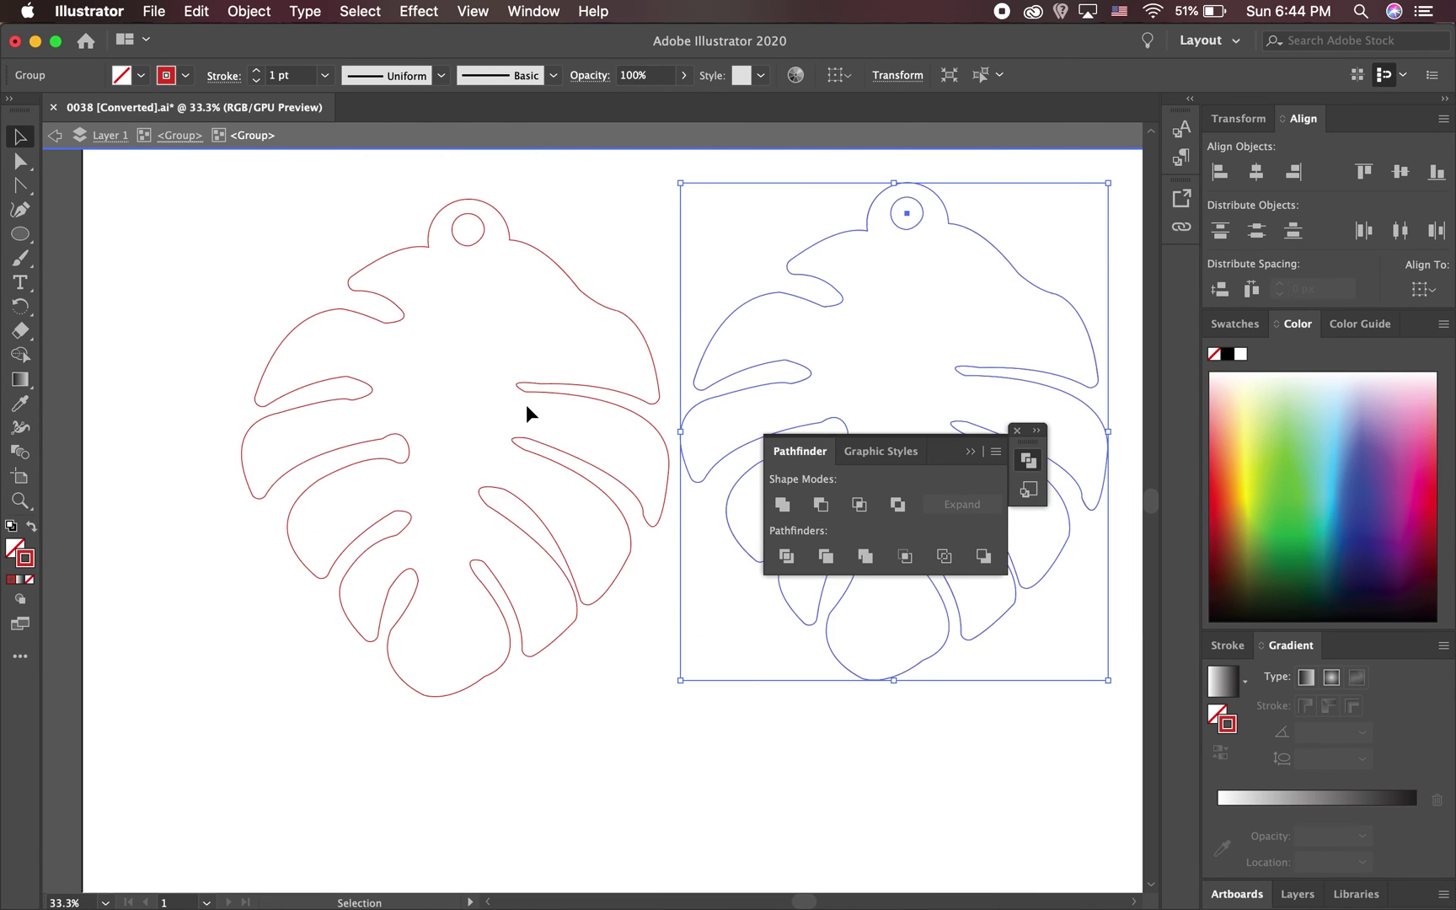
click(17, 162)
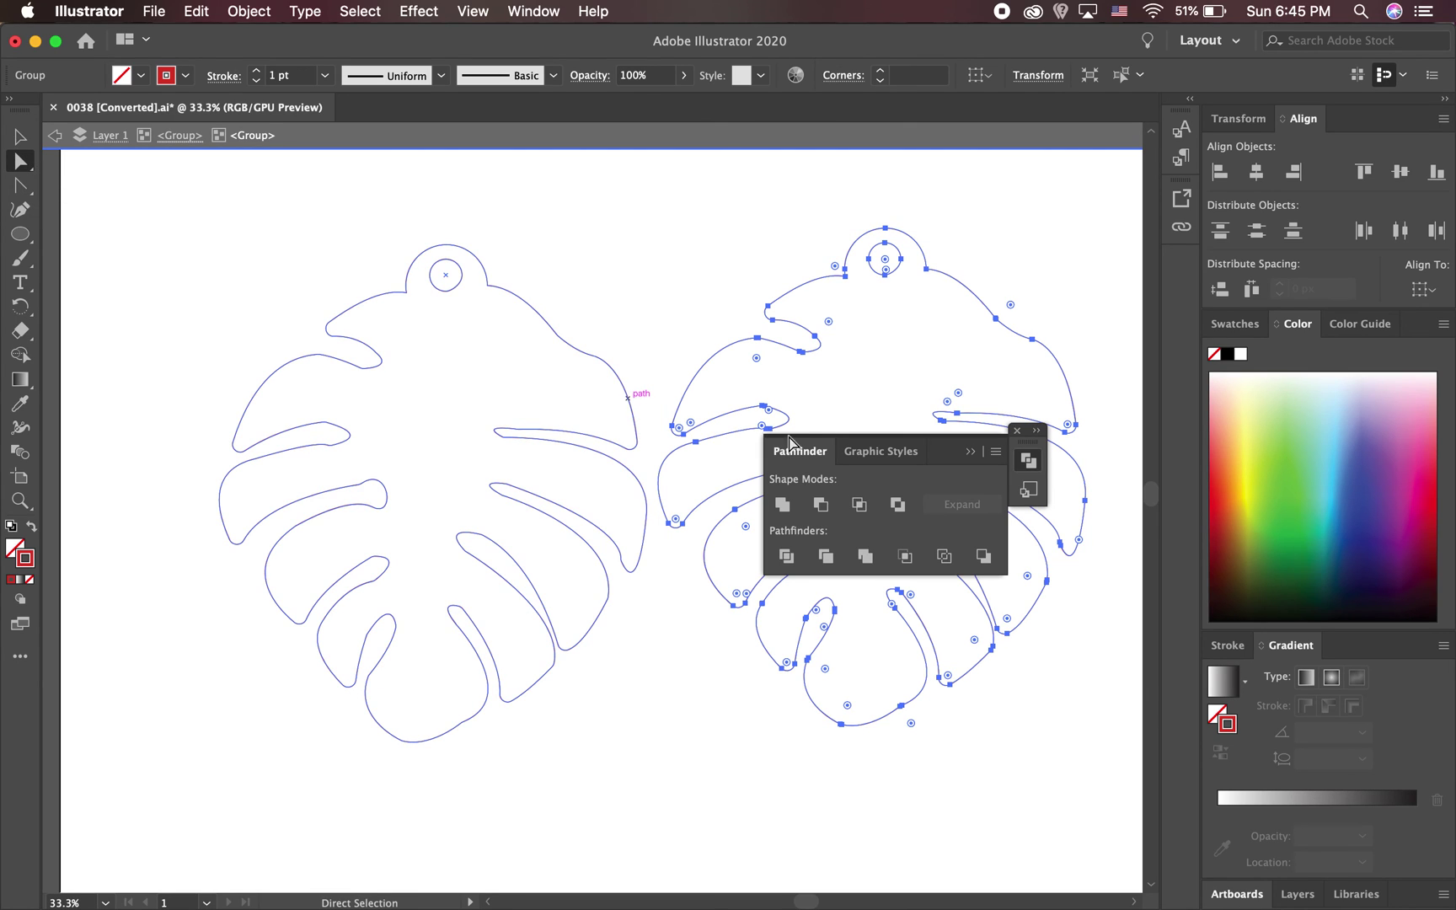
drag(992, 438, 1197, 750)
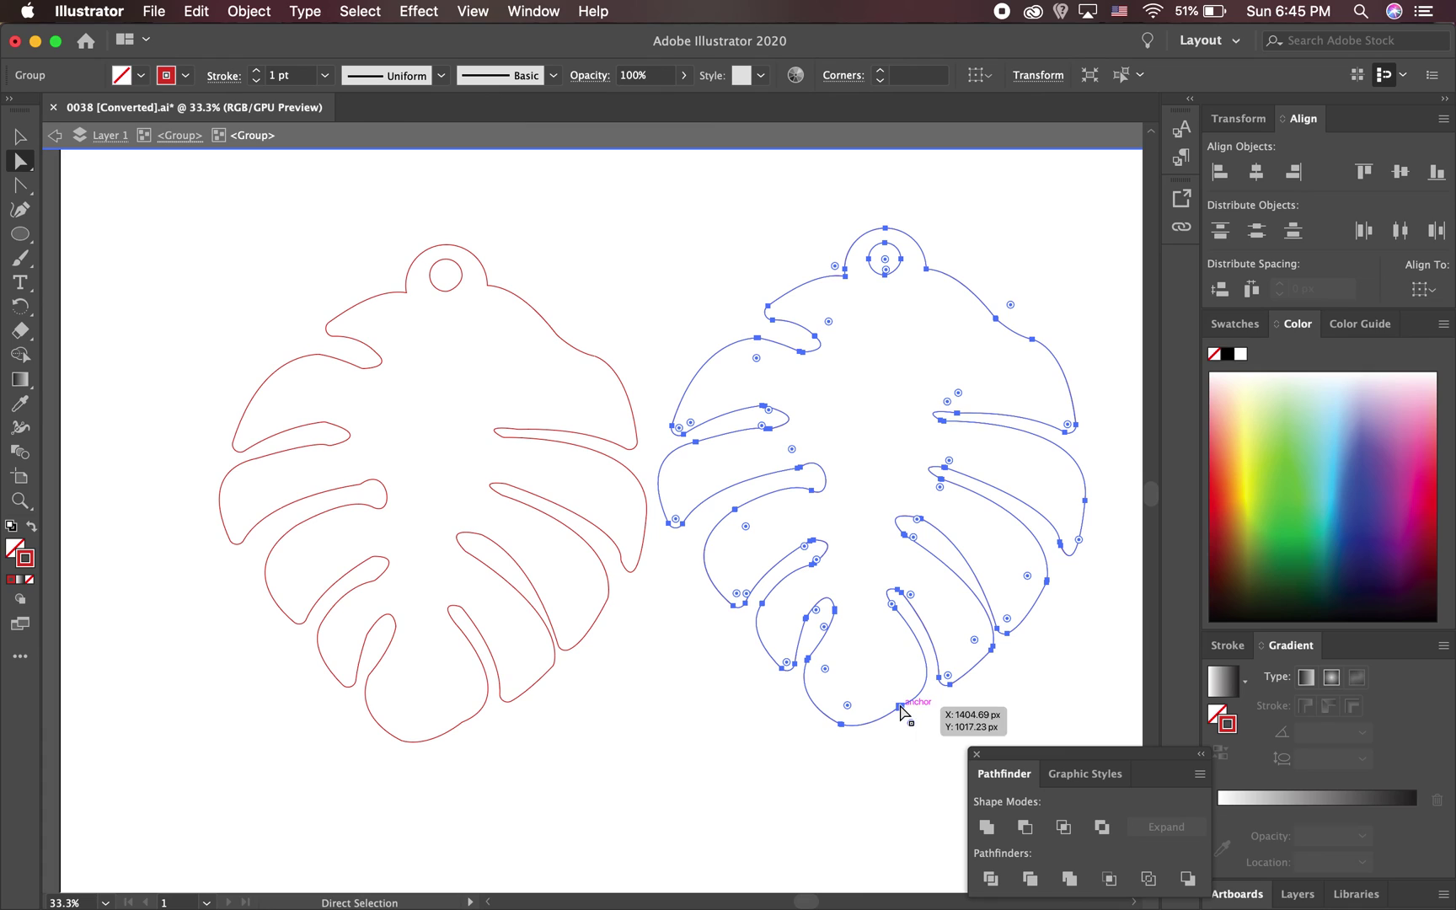
Round the corner anchor at the lower right of the copied leaf's bottom lobe, and deselect the outline
drag(899, 708, 899, 710)
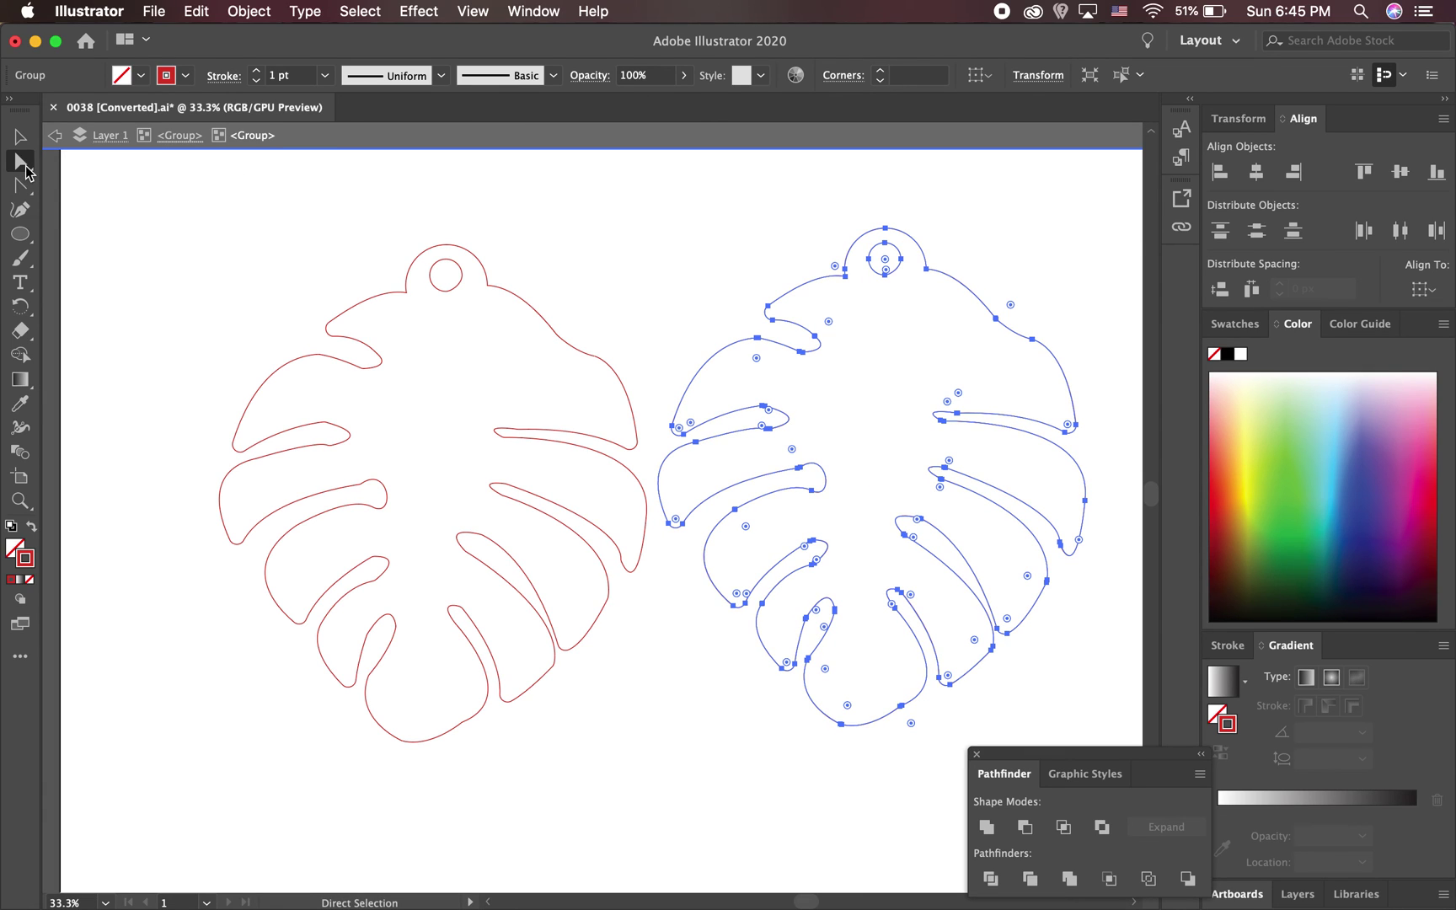
click(900, 706)
click(901, 708)
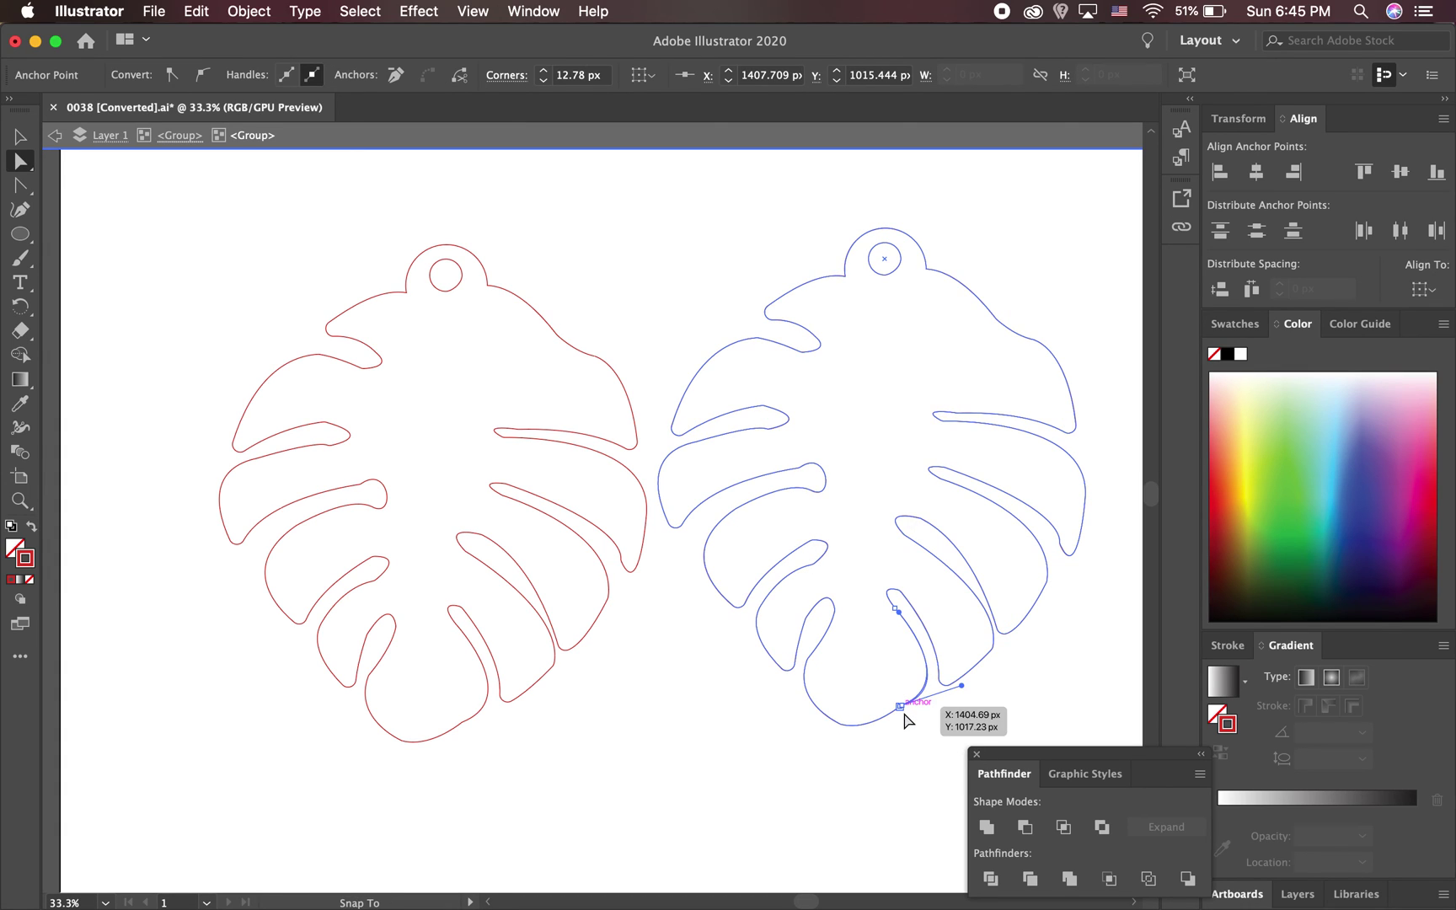
mouse_move(906, 718)
mouse_down()
mouse_move(882, 720)
mouse_move(920, 709)
mouse_move(895, 720)
mouse_up()
click(932, 729)
click(920, 716)
click(941, 763)
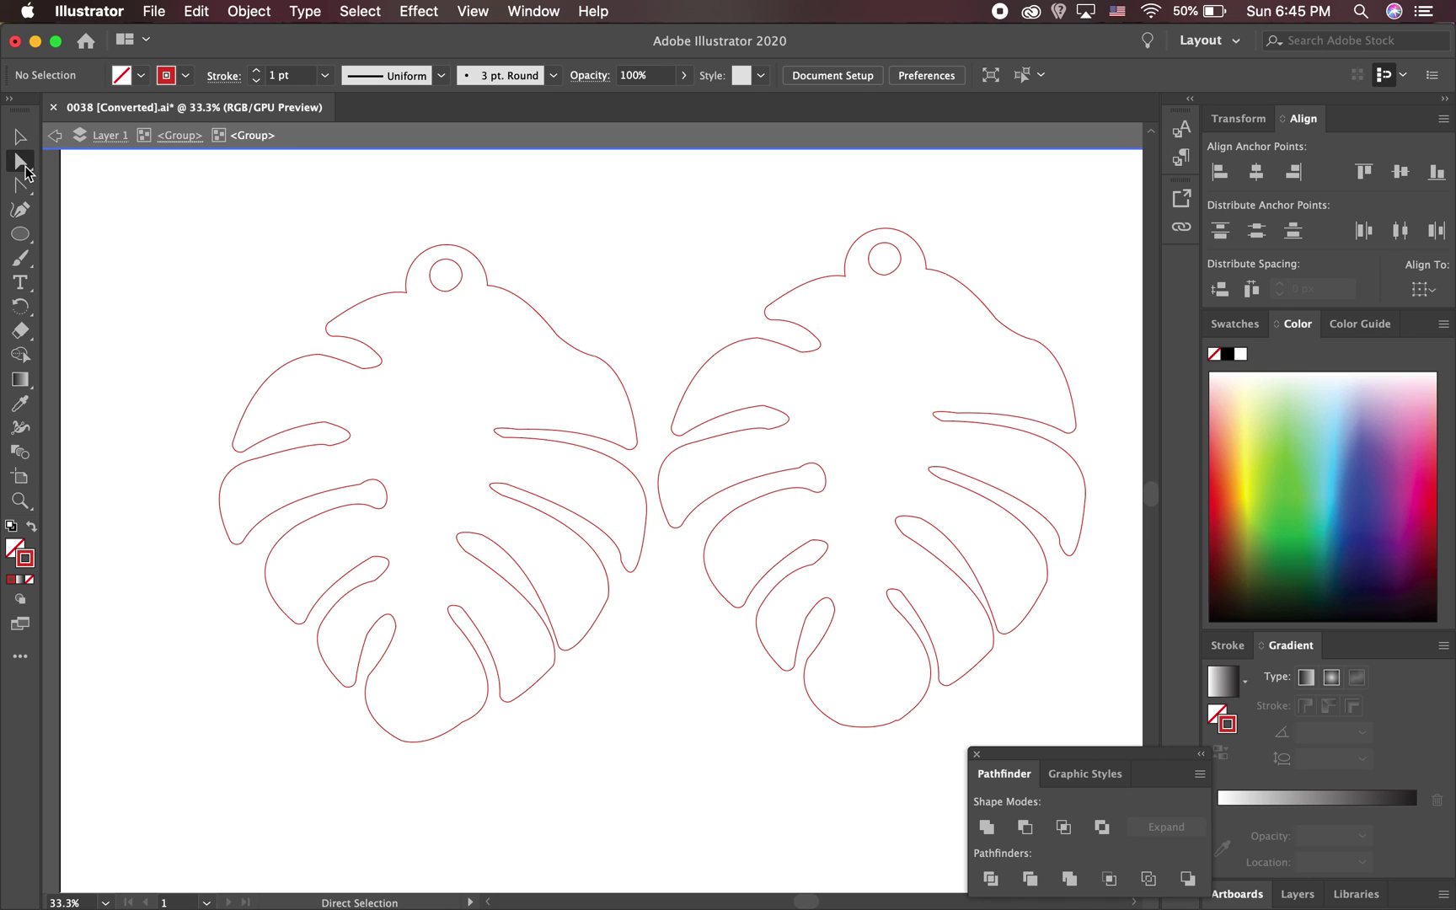
Nudge the lower anchor at the inner end of the copied leaf's third left slot to about X 1256.5 px, Y 656.5 px
click(716, 353)
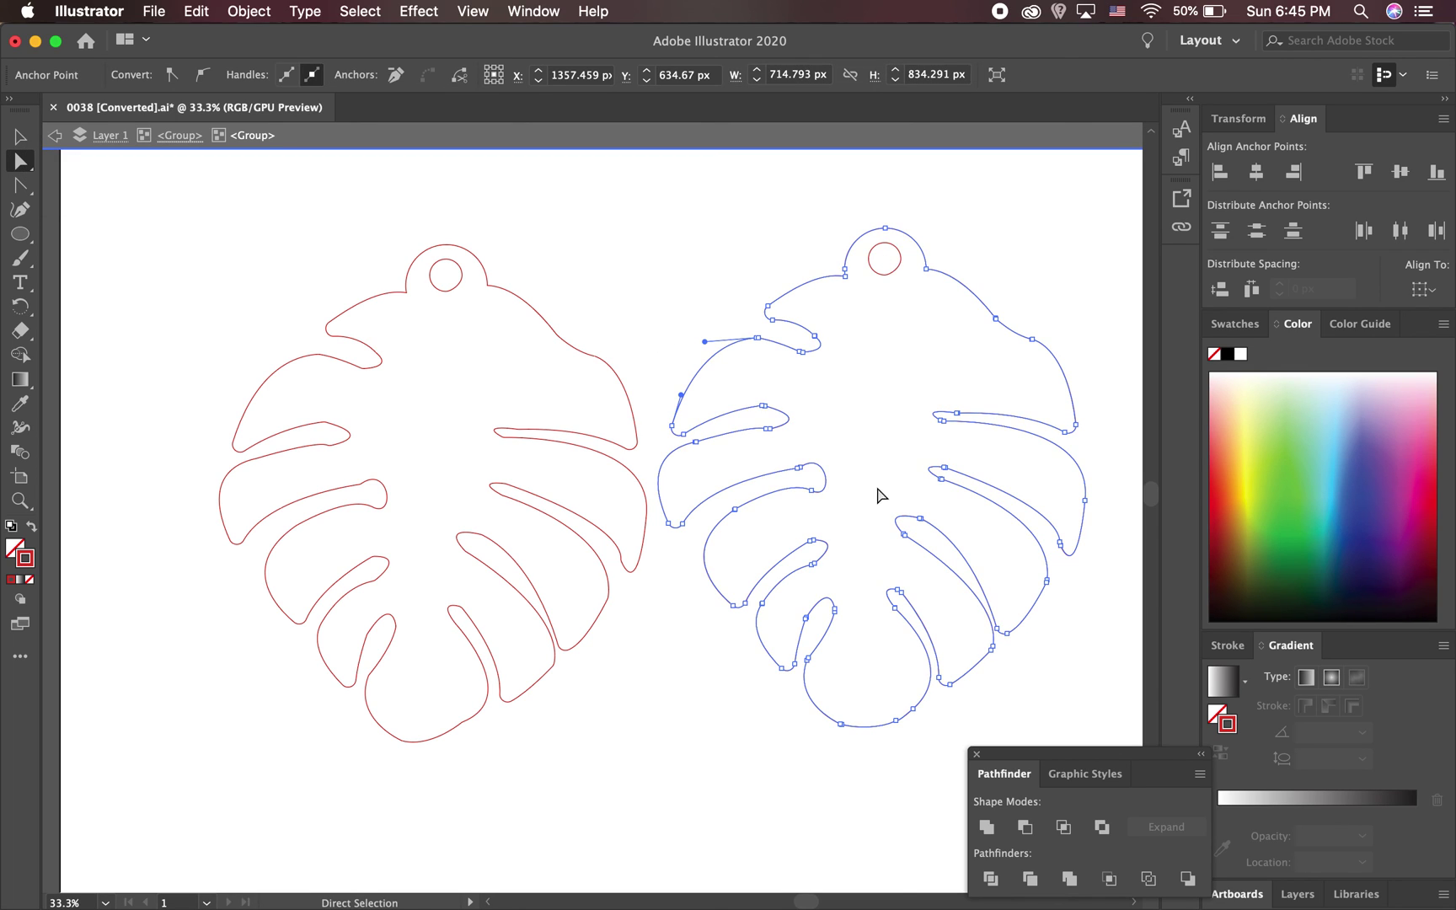
click(812, 490)
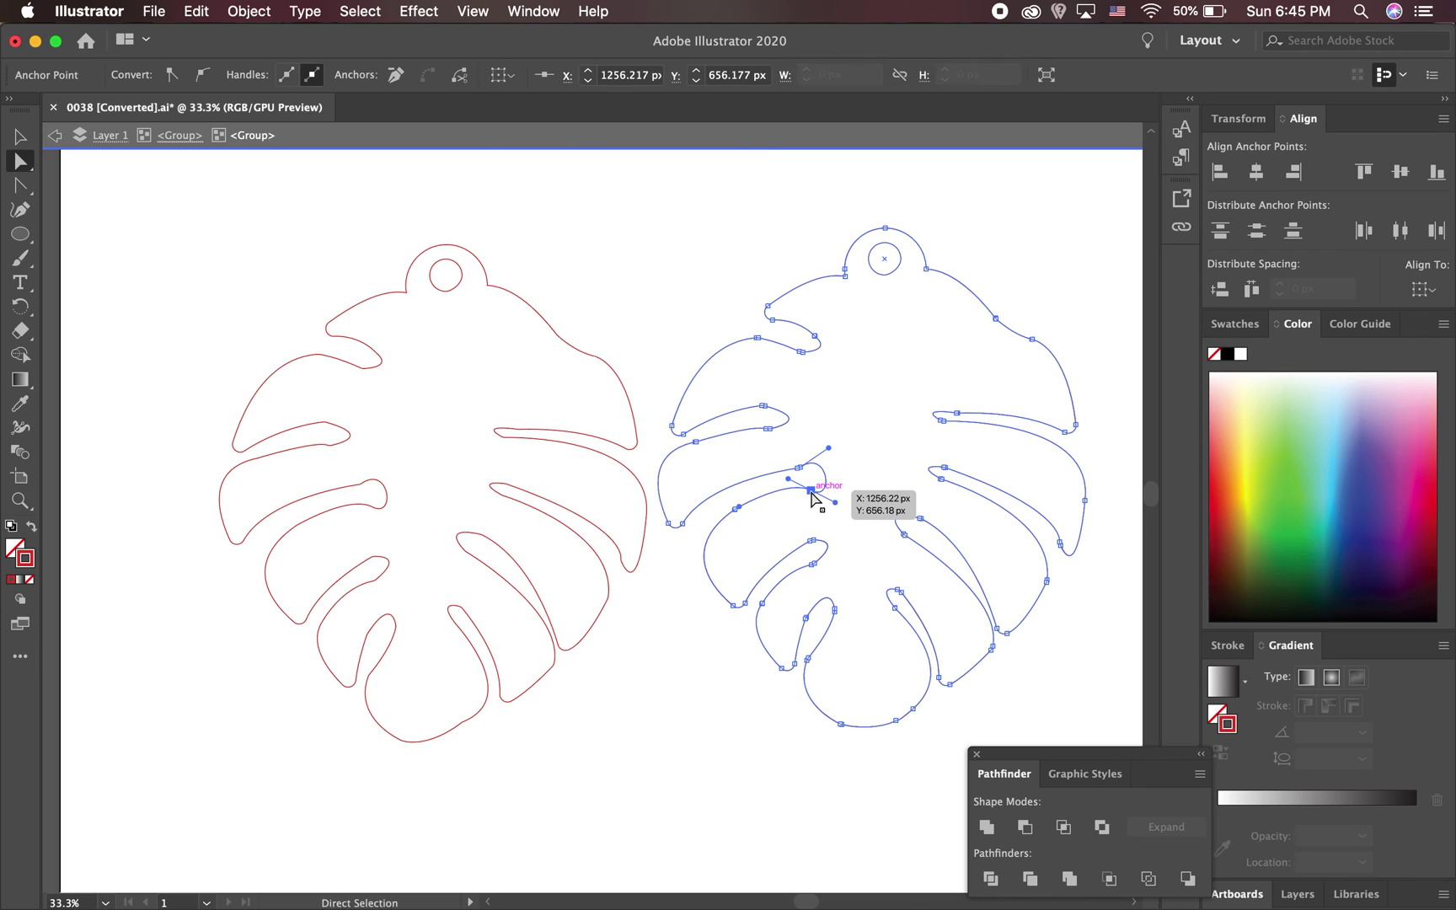
mouse_move(811, 491)
mouse_down()
mouse_move(792, 463)
mouse_move(808, 512)
mouse_move(810, 493)
mouse_up()
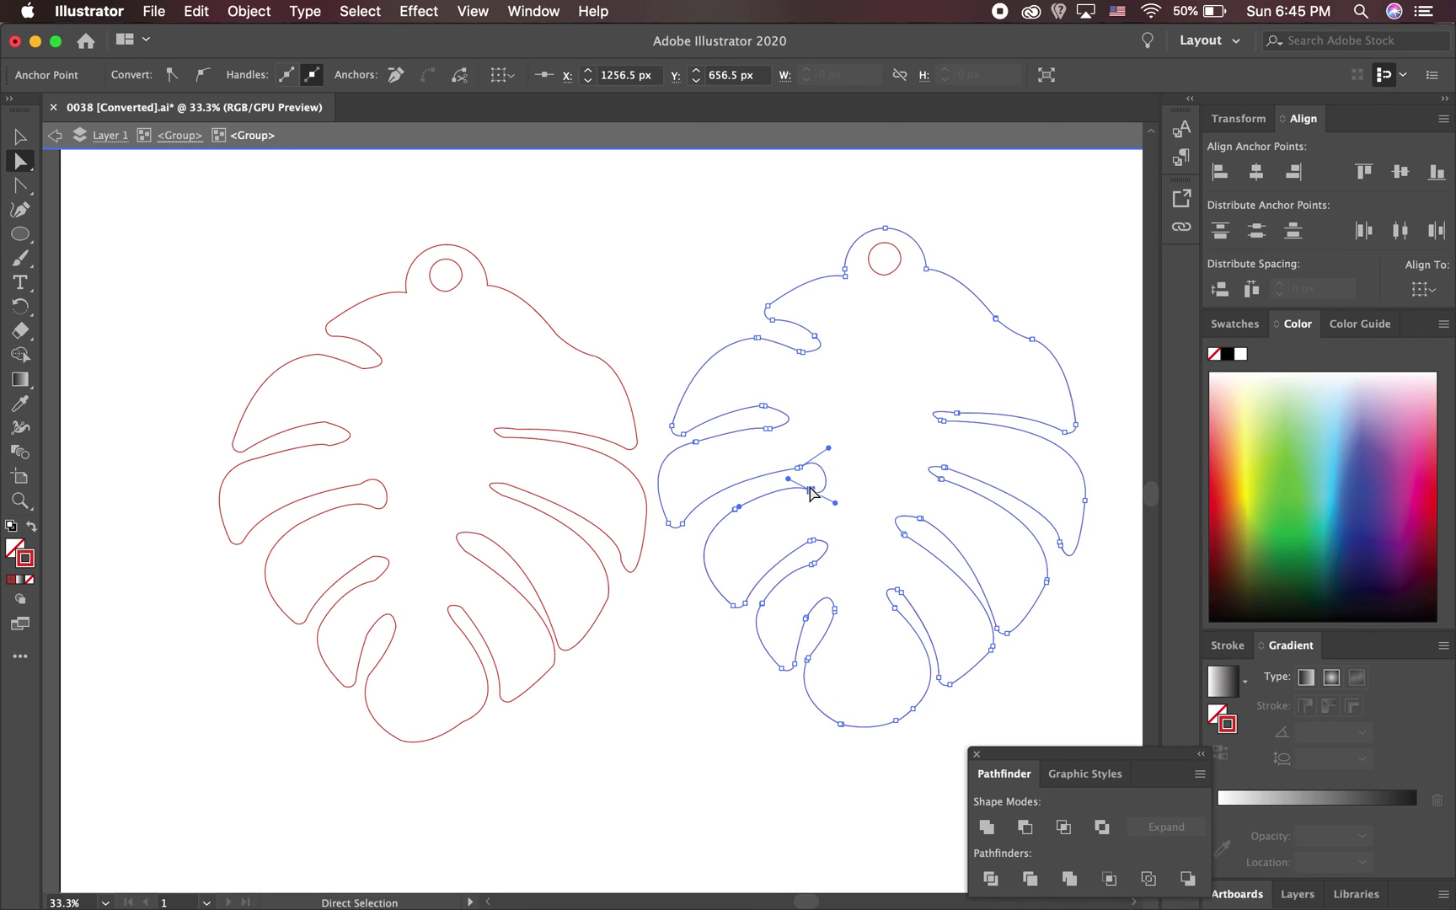